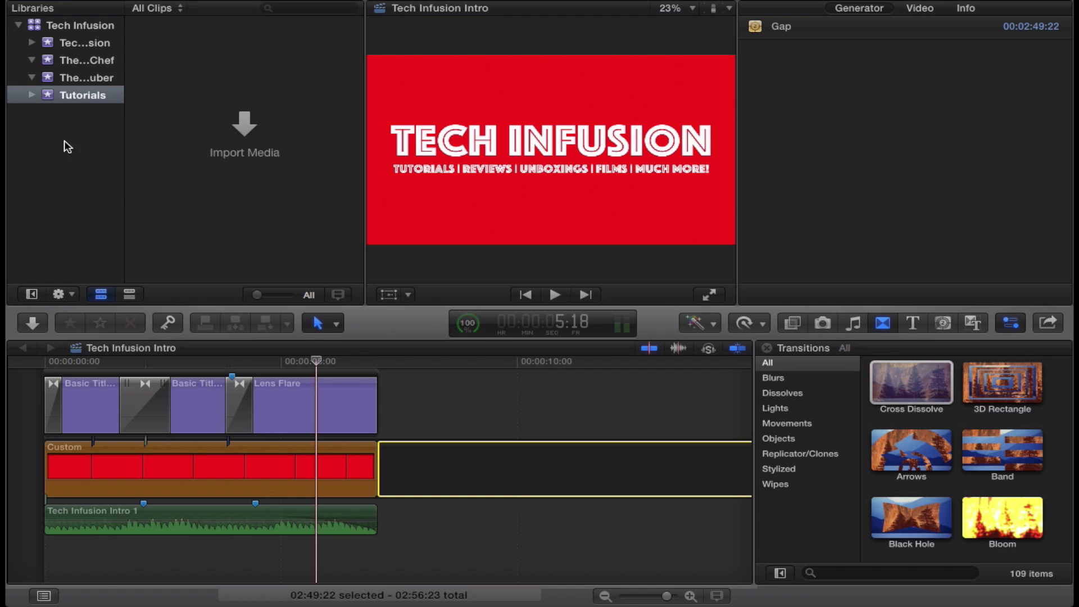
Select the Tutorials event in the Libraries sidebar as the target for new work.
{"action": "left_click", "coordinate": [83, 97]}
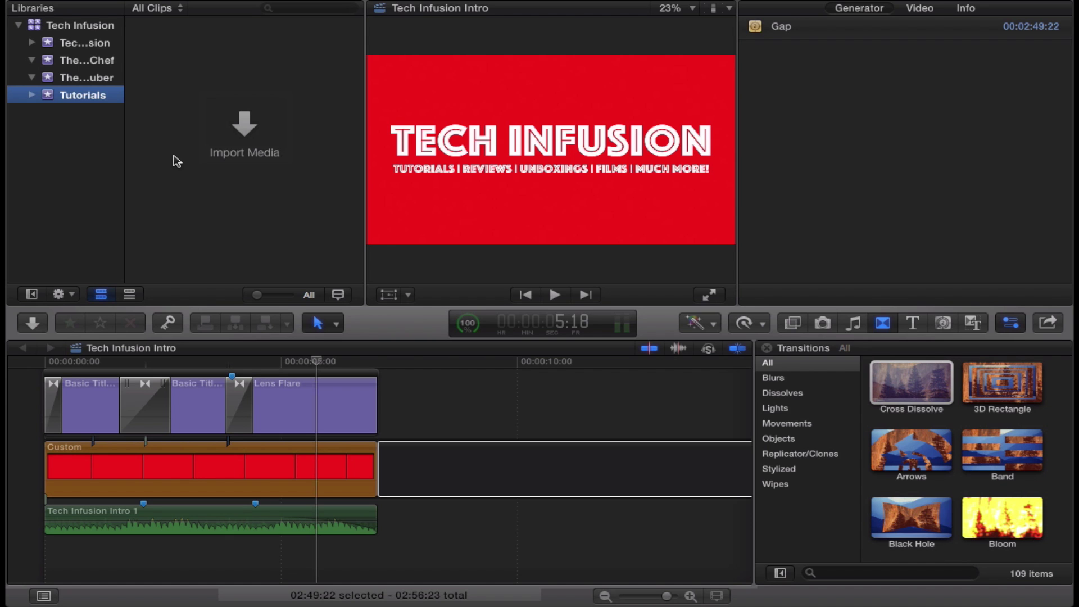
Create a new intro project in the Tutorials event, named with the user's handle plus 'Intro'.
{"action": "left_click", "coordinate": [151, 7]}
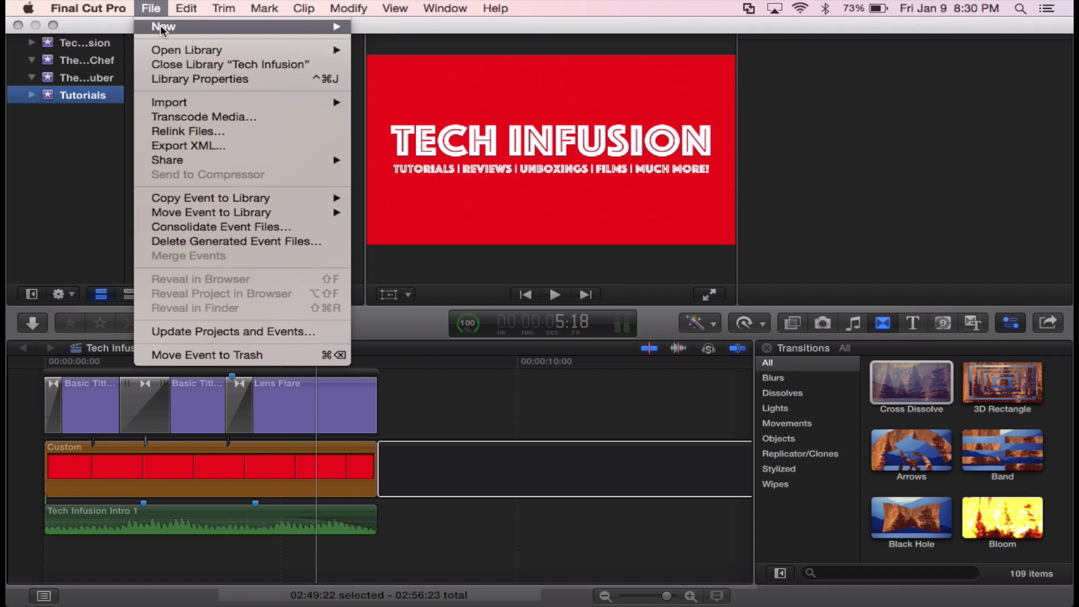
{"action": "left_click", "coordinate": [125, 223]}
{"action": "key", "text": "super+n"}
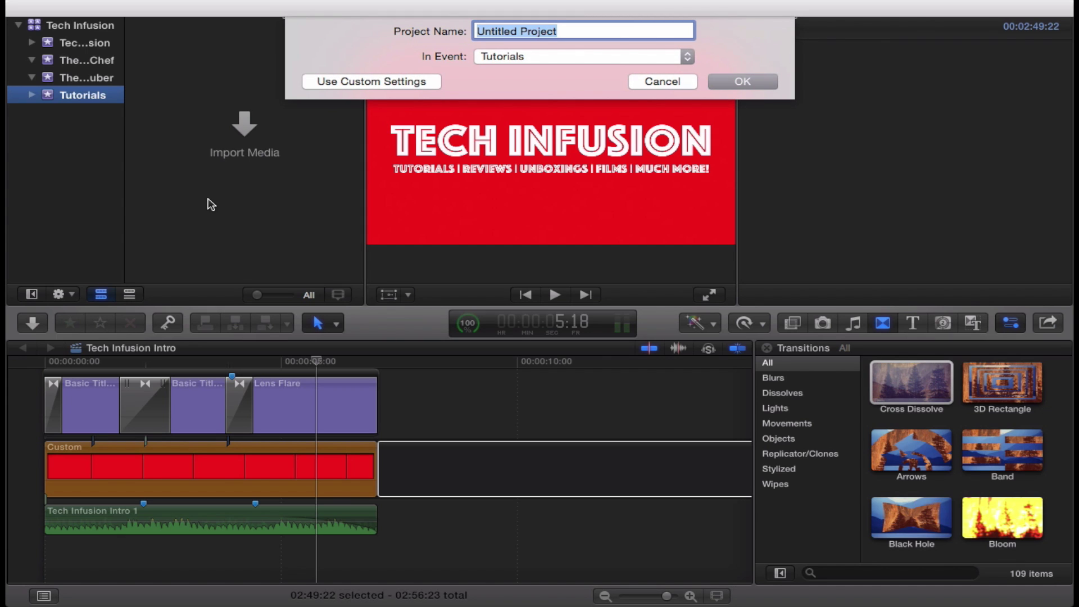
{"action": "type", "text": "giftedboyforjesus"}
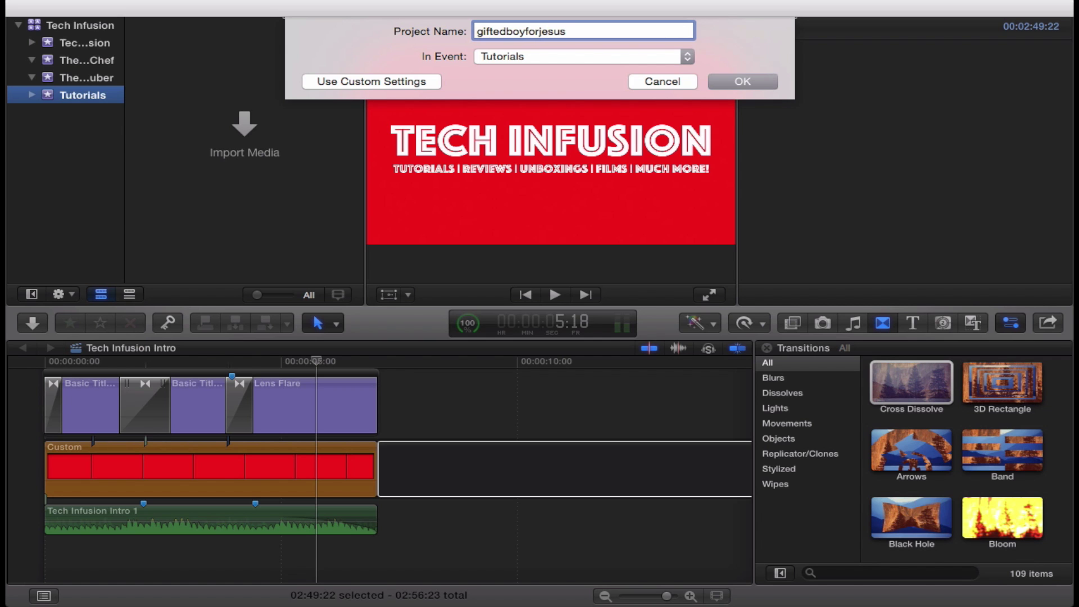
{"action": "type", "text": " Intro"}
{"action": "key", "text": "Return"}
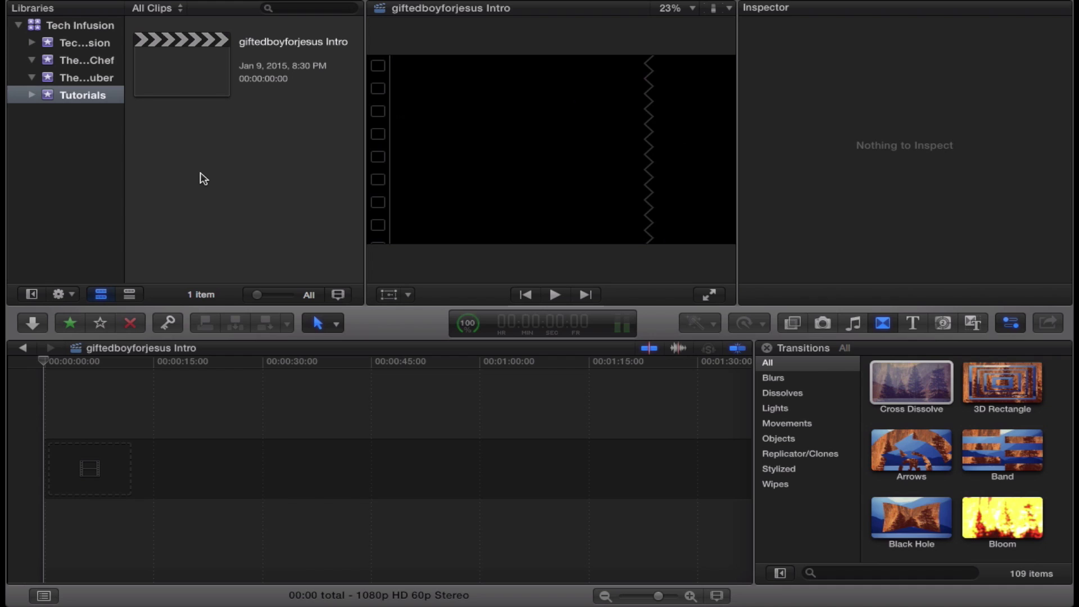
Import the Intro Song, iPhone Intro and Tech Infusion audio files into the event.
{"action": "key", "text": "super+i"}
{"action": "left_click", "coordinate": [239, 301]}
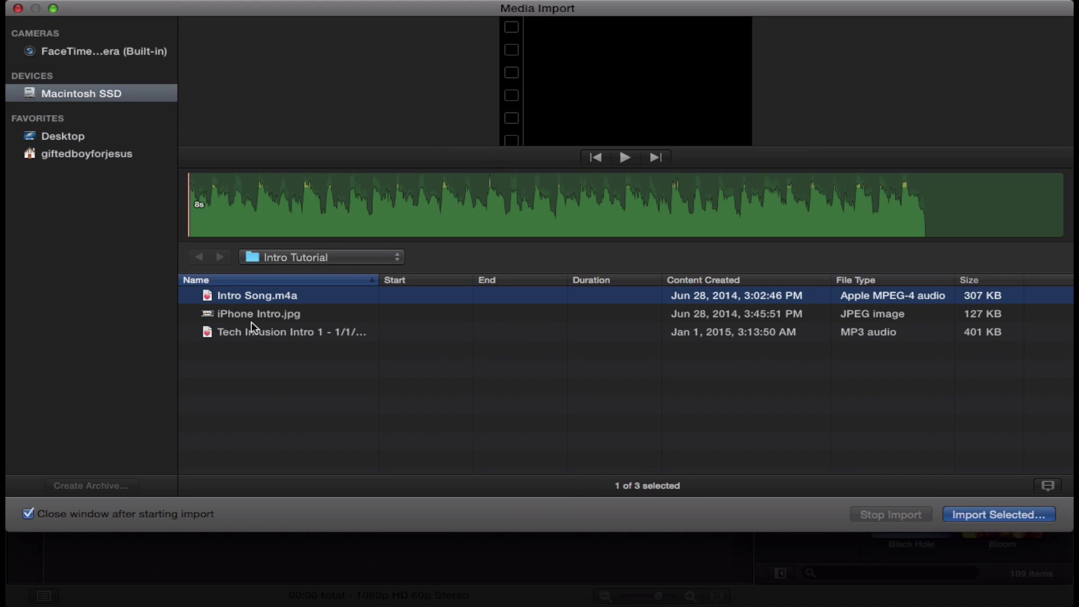
{"action": "left_click", "coordinate": [492, 335], "text": "shift"}
{"action": "left_click", "coordinate": [966, 515]}
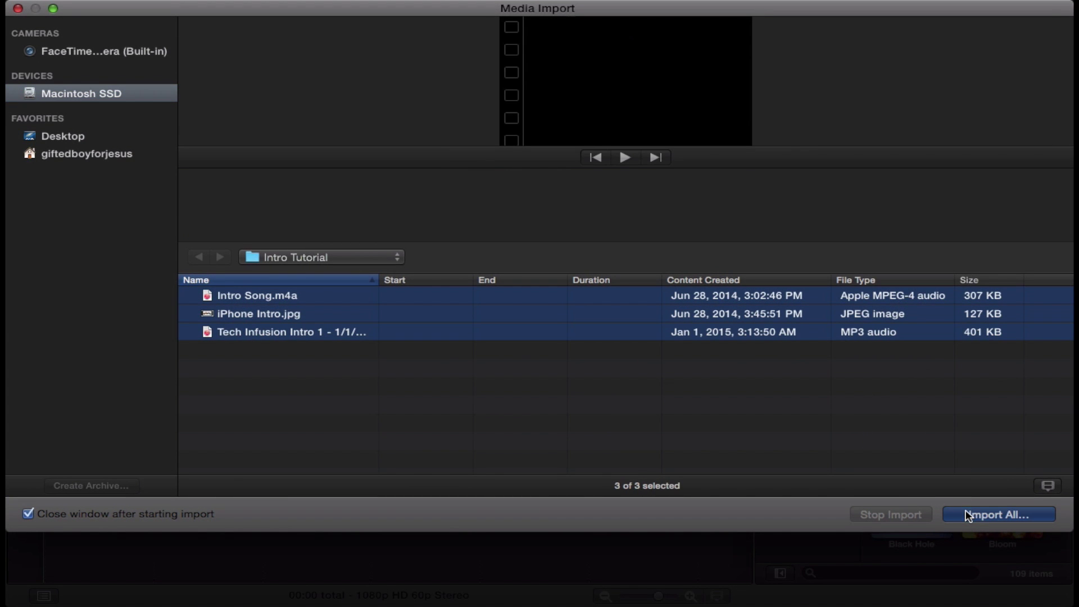
{"action": "left_click", "coordinate": [701, 425]}
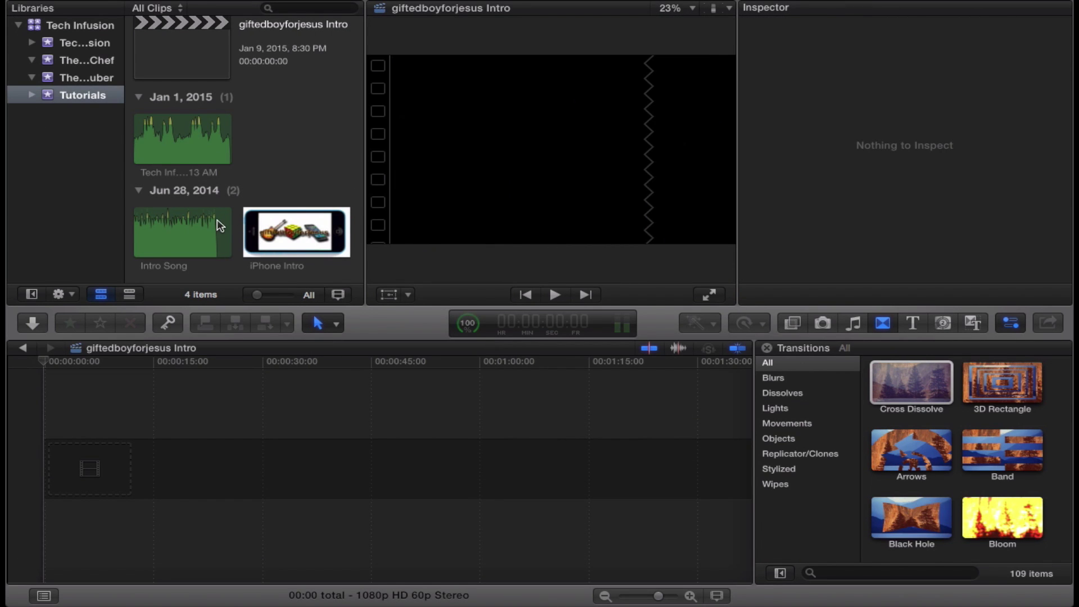
{"action": "left_click", "coordinate": [944, 323]}
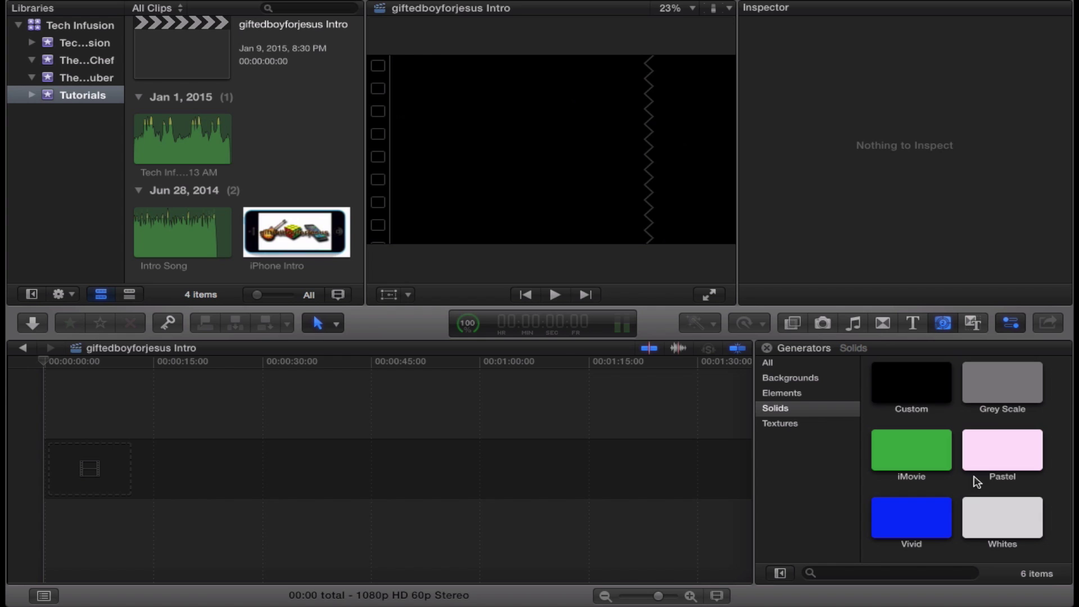
Add a 10:09 bright white Whites solid at 1080p HD 23.98p, with iPhone Intro connected above.
{"action": "left_click_drag", "start_coordinate": [1002, 515], "coordinate": [79, 467]}
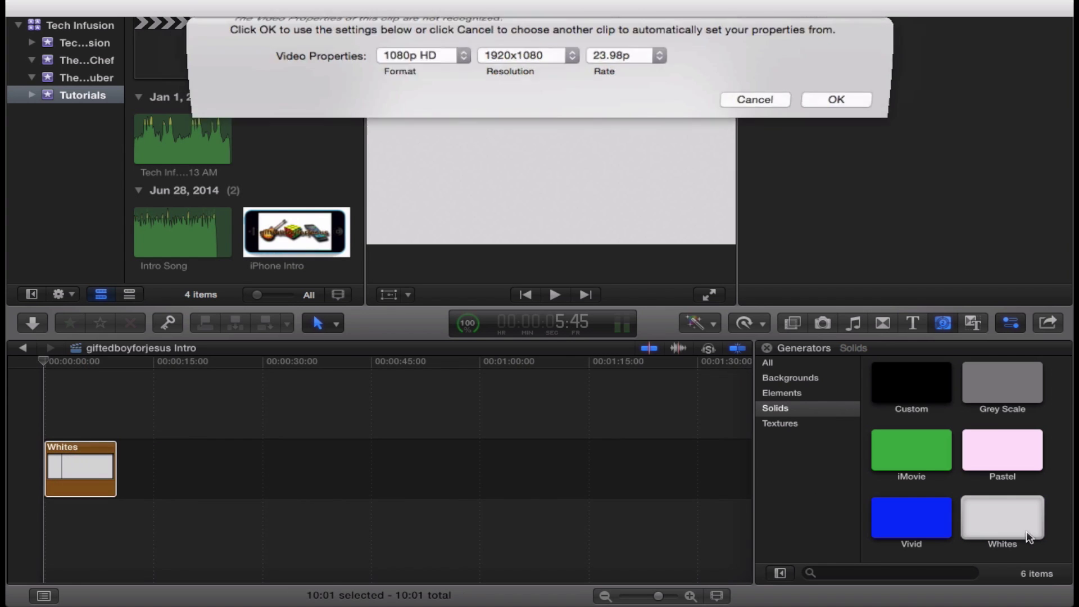
{"action": "left_click", "coordinate": [832, 115]}
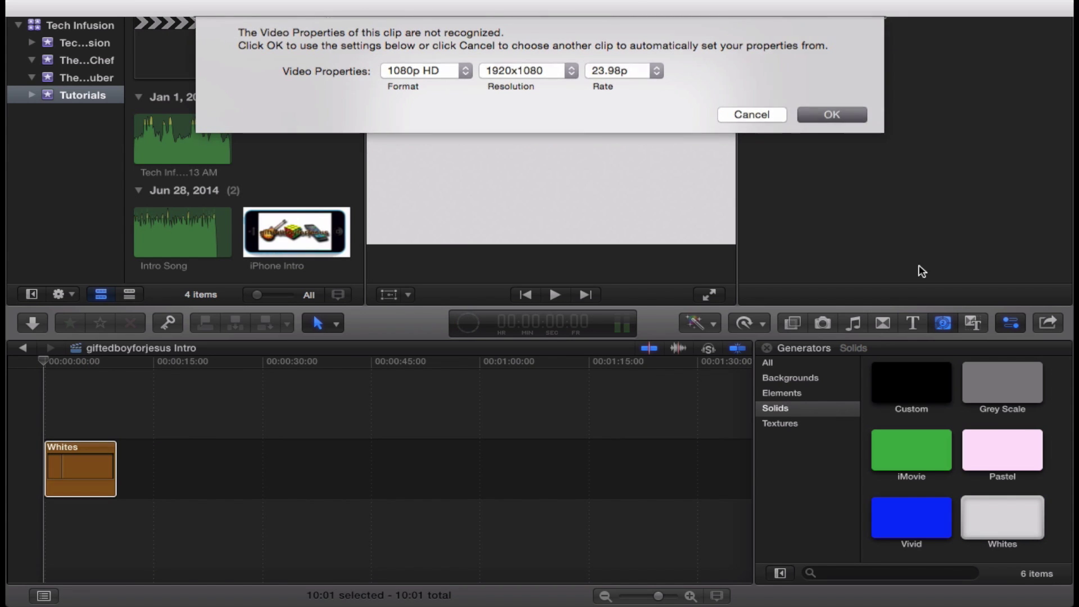
{"action": "mouse_move", "coordinate": [109, 456]}
{"action": "left_mouse_down"}
{"action": "mouse_move", "coordinate": [351, 458]}
{"action": "mouse_move", "coordinate": [186, 470]}
{"action": "mouse_move", "coordinate": [216, 469]}
{"action": "mouse_move", "coordinate": [117, 462]}
{"action": "left_mouse_up"}
{"action": "left_click", "coordinate": [894, 82]}
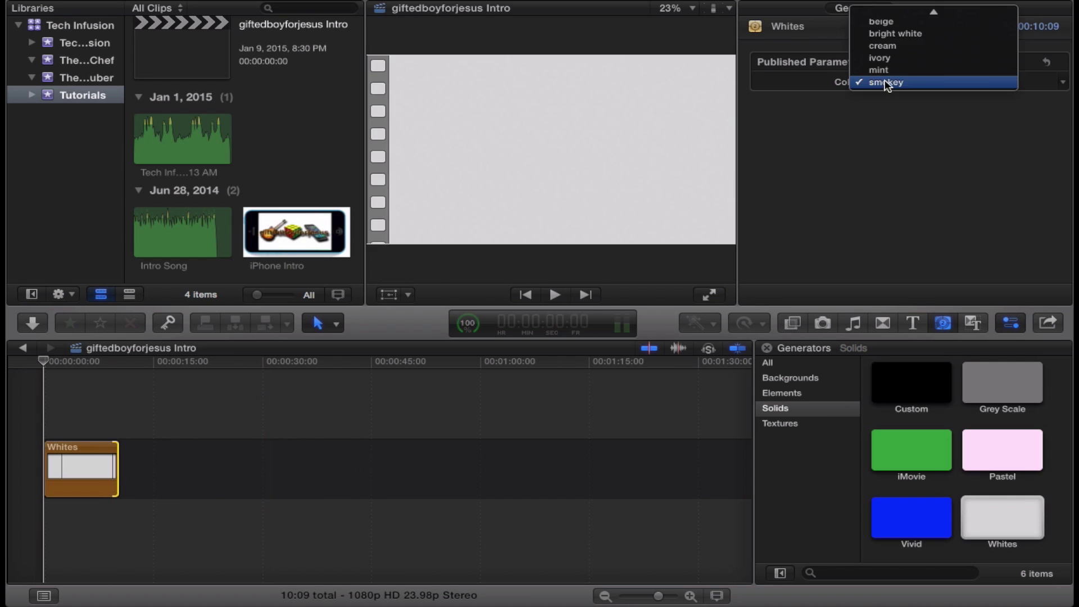
{"action": "left_click", "coordinate": [916, 34]}
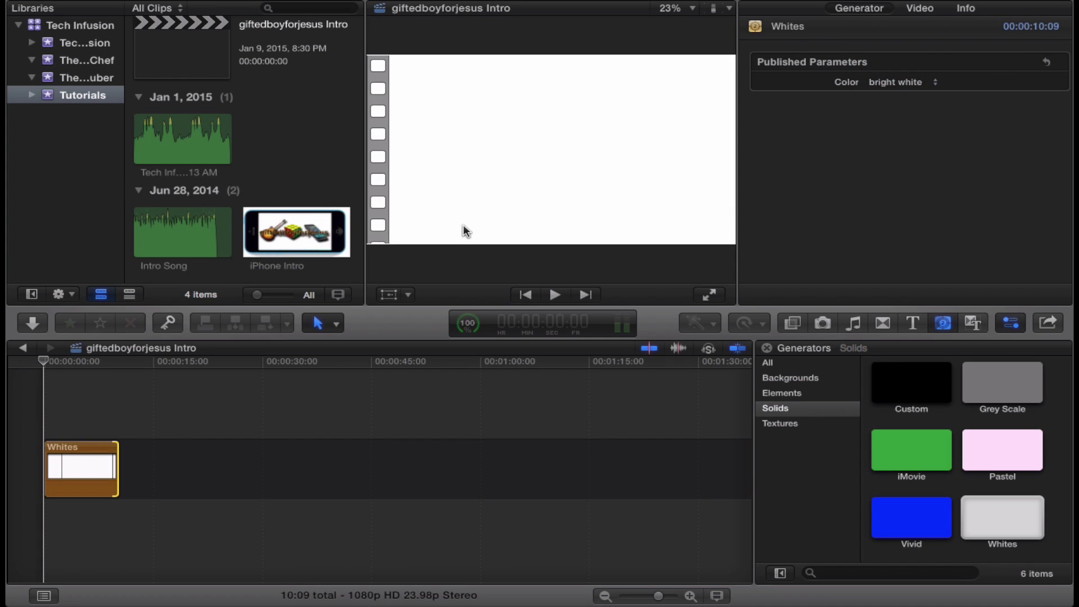
{"action": "left_click", "coordinate": [330, 240]}
{"action": "left_click_drag", "start_coordinate": [313, 238], "coordinate": [109, 413]}
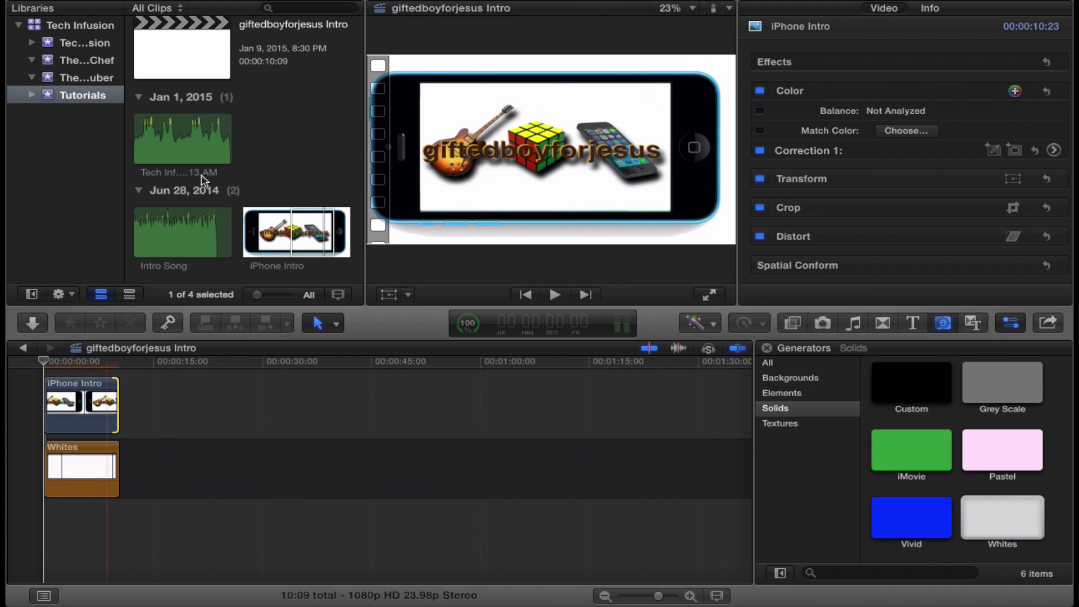
Place Intro Song beneath the Whites background and shorten the background clip.
{"action": "left_click", "coordinate": [187, 231]}
{"action": "left_click_drag", "start_coordinate": [186, 231], "coordinate": [50, 520]}
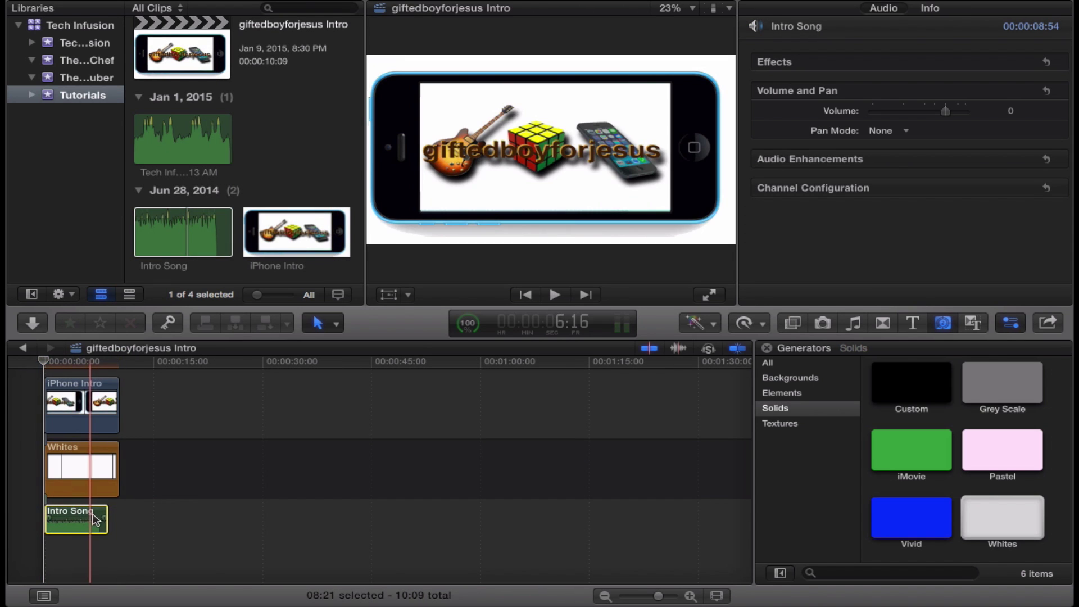
{"action": "left_click_drag", "start_coordinate": [118, 475], "coordinate": [97, 482]}
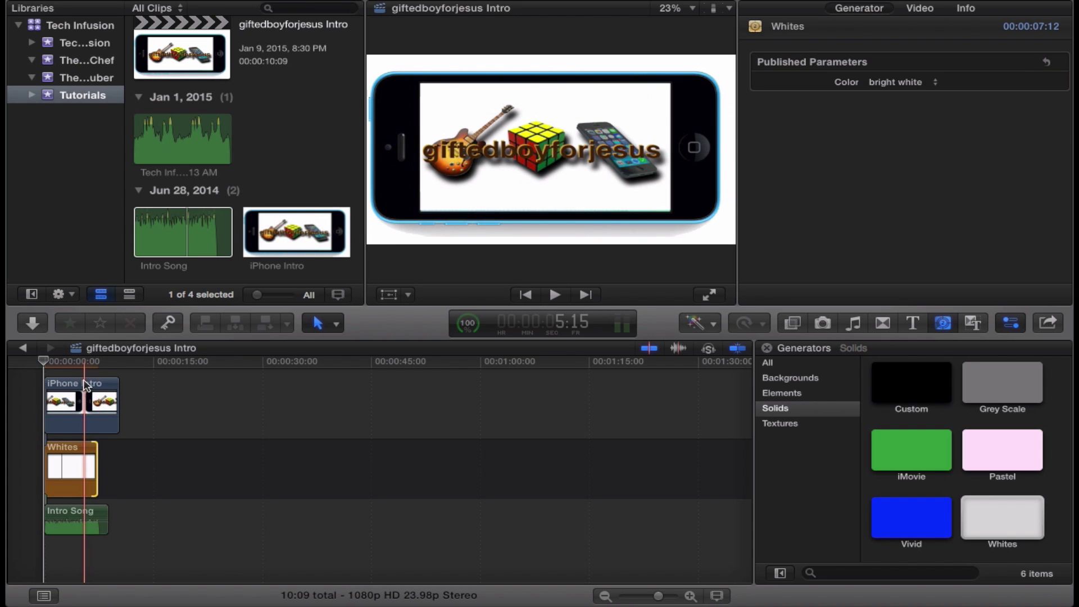
Trim iPhone Intro and Intro Song to end at 7:12, fading the song out.
{"action": "key", "text": "super+equal"}
{"action": "key", "text": "super+equal"}
{"action": "key", "text": "super+equal"}
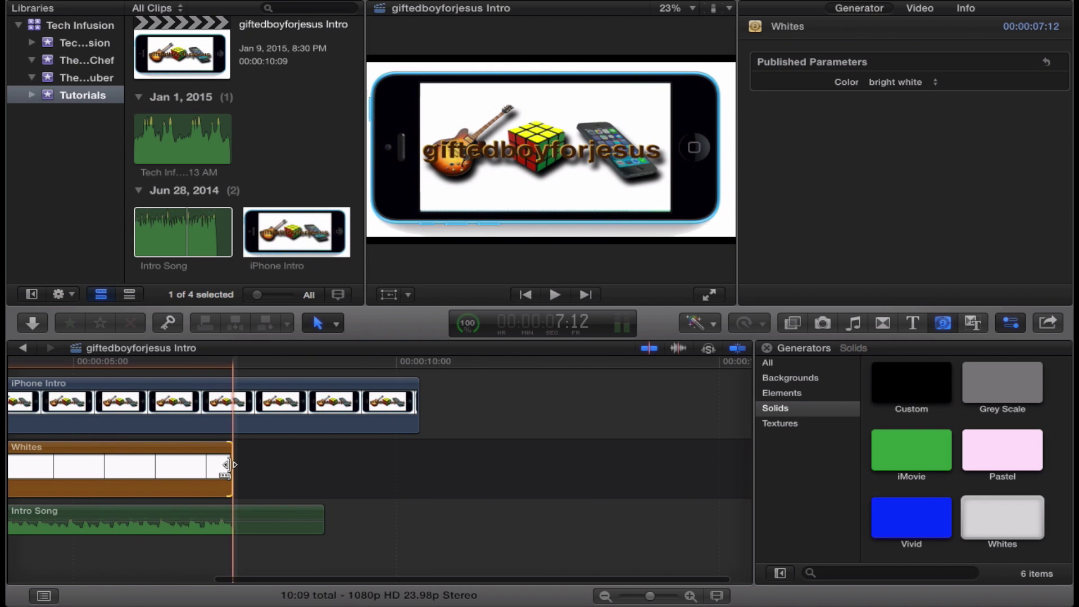
{"action": "left_click", "coordinate": [226, 465]}
{"action": "left_click_drag", "start_coordinate": [413, 408], "coordinate": [232, 408]}
{"action": "left_click_drag", "start_coordinate": [320, 510], "coordinate": [233, 509]}
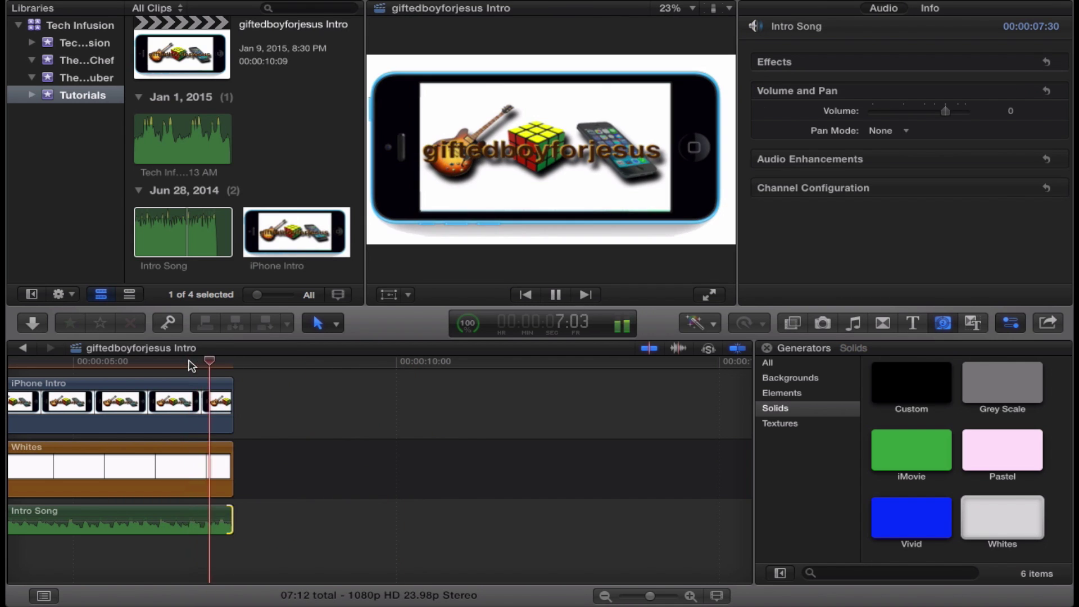
{"action": "scroll", "coordinate": [234, 520], "scroll_direction": "left", "scroll_amount": 5}
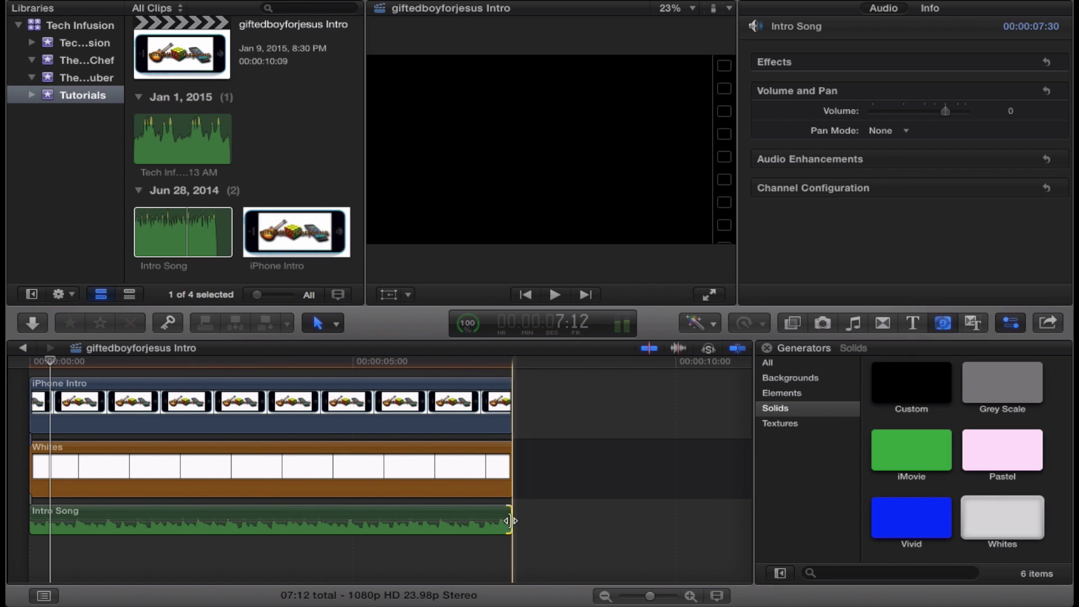
{"action": "left_click_drag", "start_coordinate": [508, 516], "coordinate": [453, 516]}
{"action": "scroll", "coordinate": [292, 453], "scroll_direction": "up", "scroll_amount": 1}
{"action": "scroll", "coordinate": [292, 453], "scroll_direction": "left", "scroll_amount": 1}
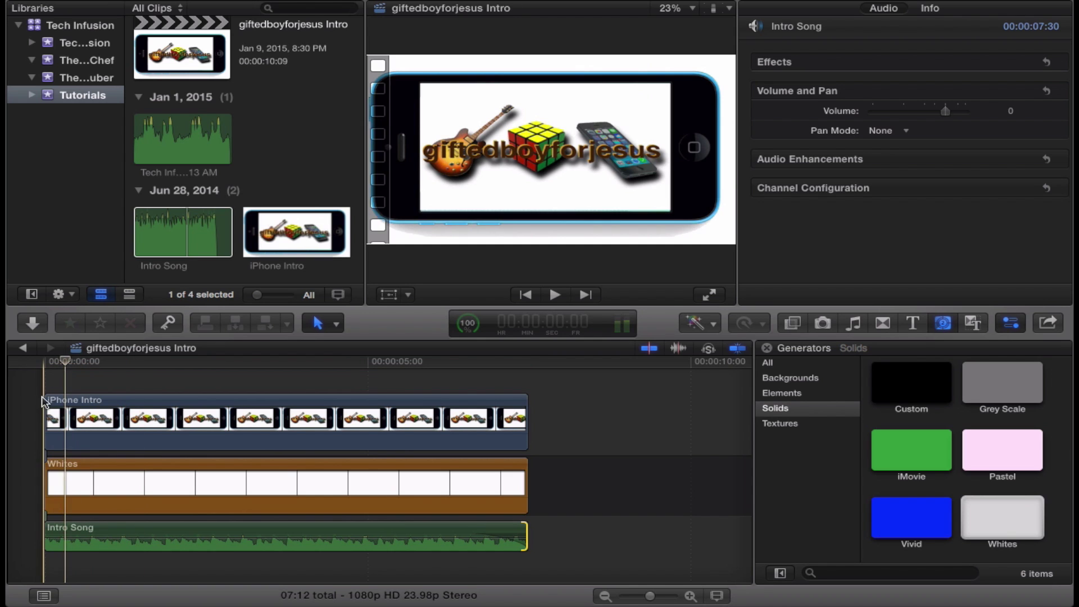
Apply the Slide transition to the iPhone Intro clip.
{"action": "left_click", "coordinate": [918, 333]}
{"action": "left_click", "coordinate": [880, 327]}
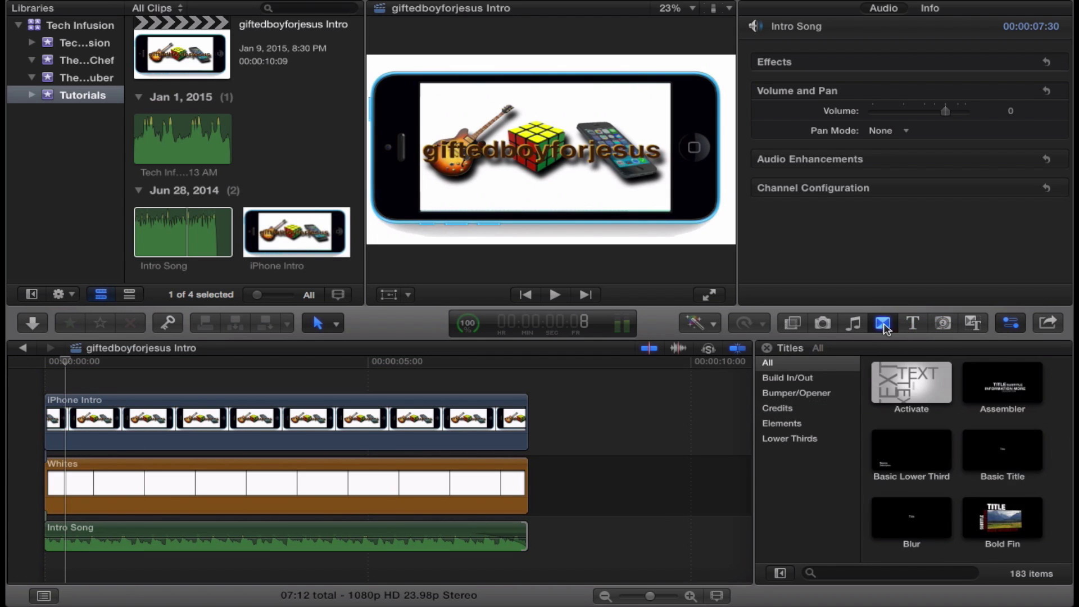
{"action": "scroll", "coordinate": [974, 462], "scroll_direction": "down", "scroll_amount": 8}
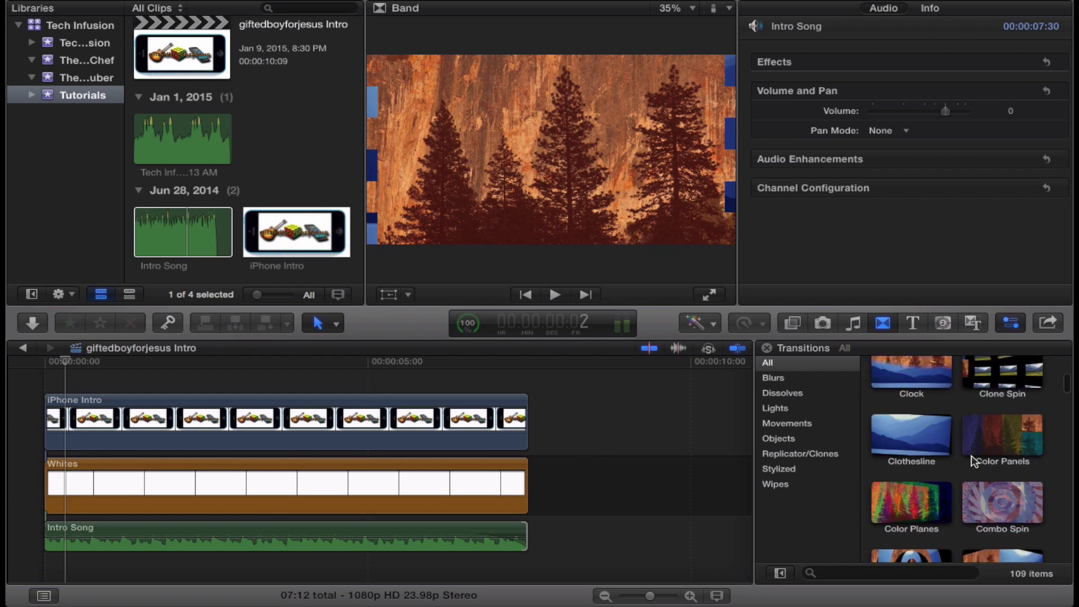
{"action": "scroll", "coordinate": [974, 462], "scroll_direction": "up", "scroll_amount": 3}
{"action": "scroll", "coordinate": [975, 462], "scroll_direction": "down", "scroll_amount": 12}
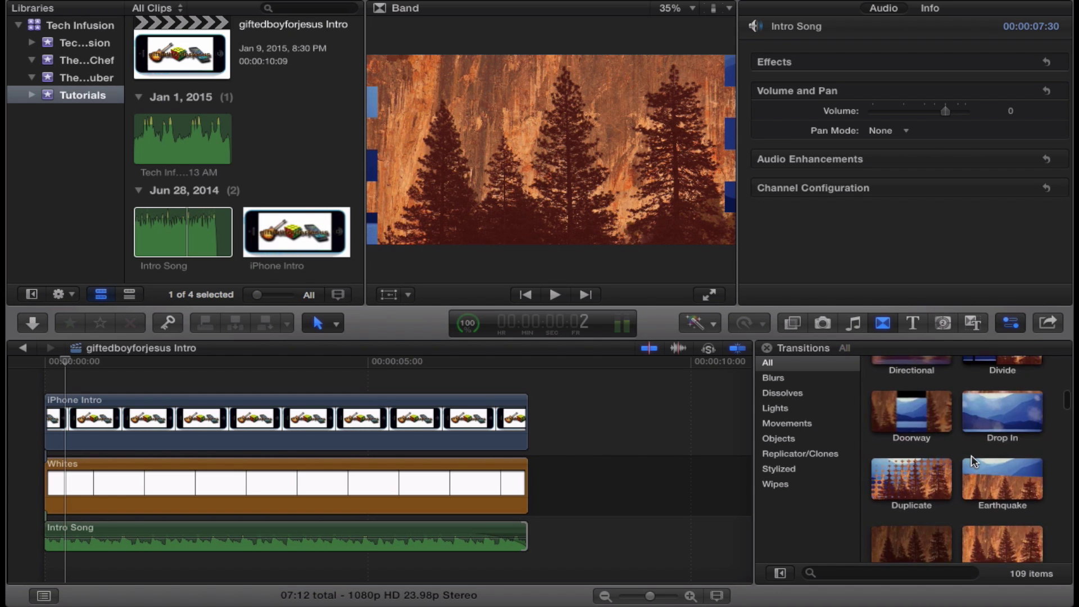
{"action": "scroll", "coordinate": [975, 462], "scroll_direction": "down", "scroll_amount": 10}
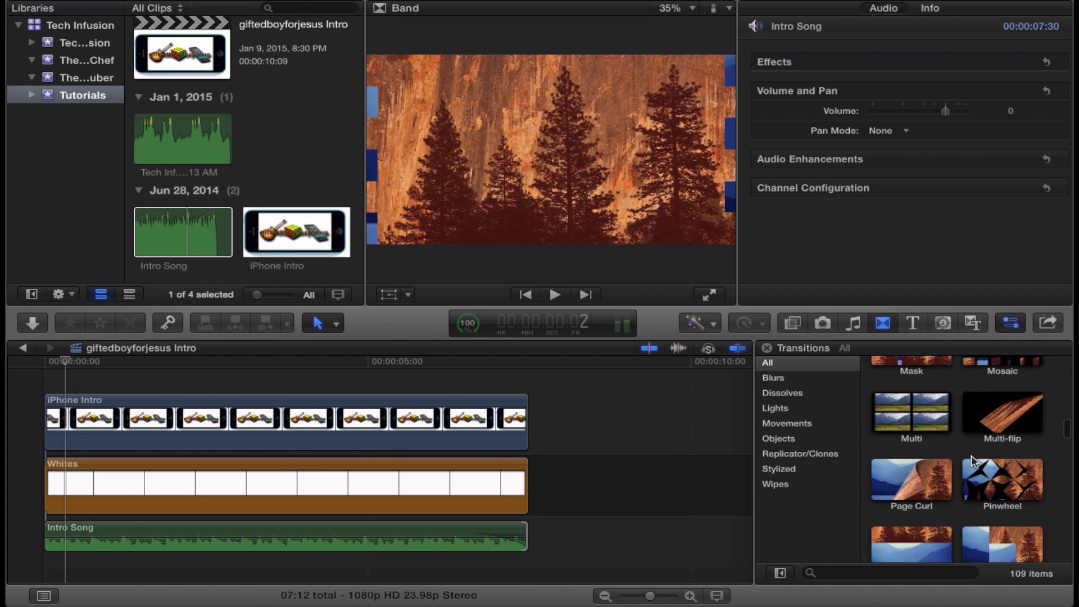
{"action": "scroll", "coordinate": [931, 495], "scroll_direction": "down", "scroll_amount": 5}
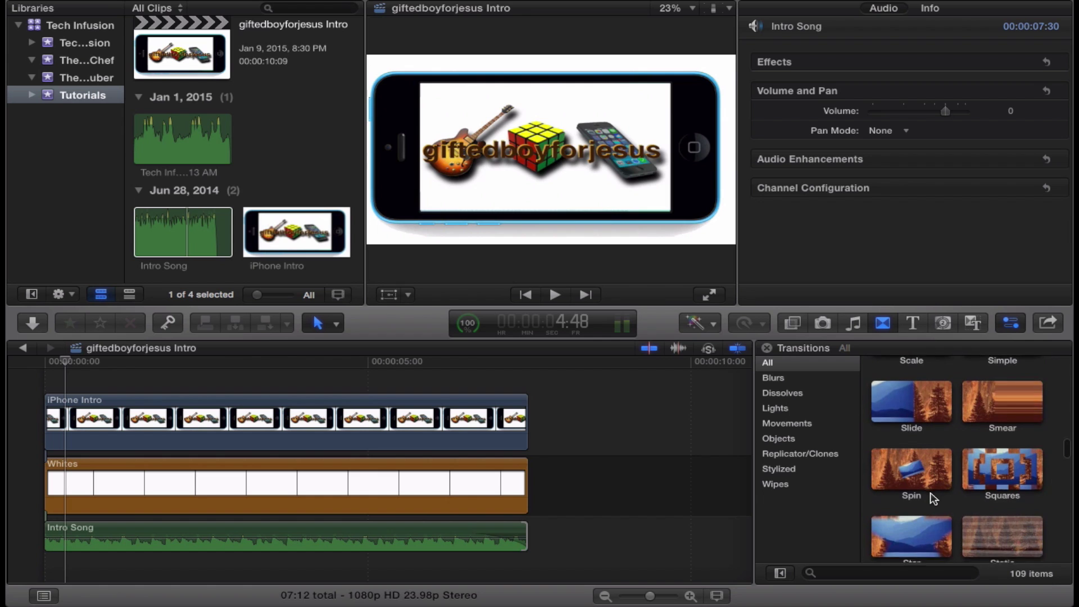
{"action": "left_click_drag", "start_coordinate": [930, 415], "coordinate": [72, 417]}
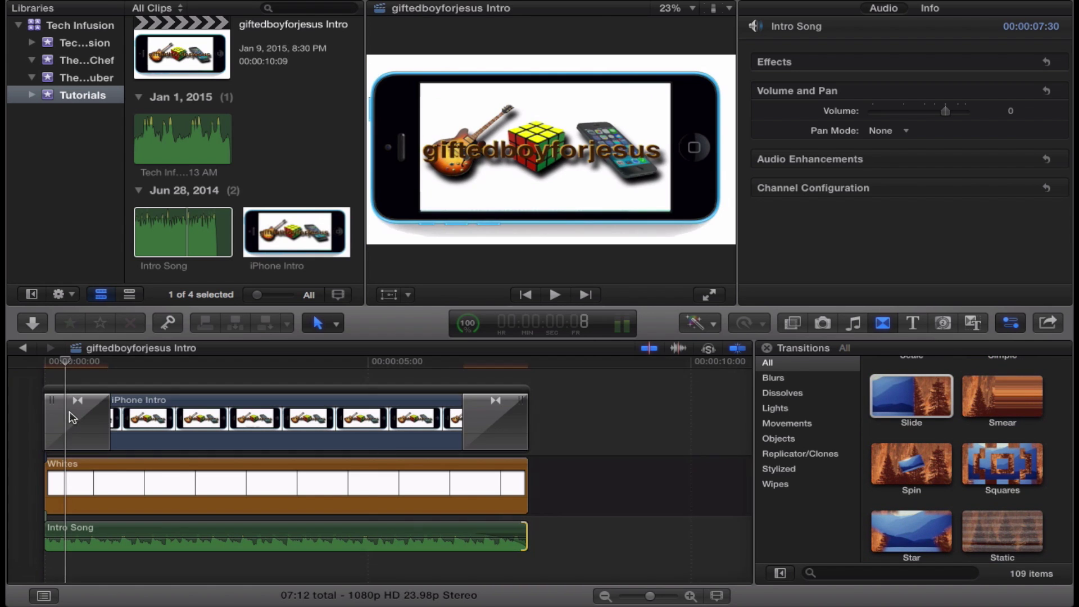
Delete the transition at the iPhone Intro clip's end and preview the slide-in.
{"action": "left_click", "coordinate": [495, 419]}
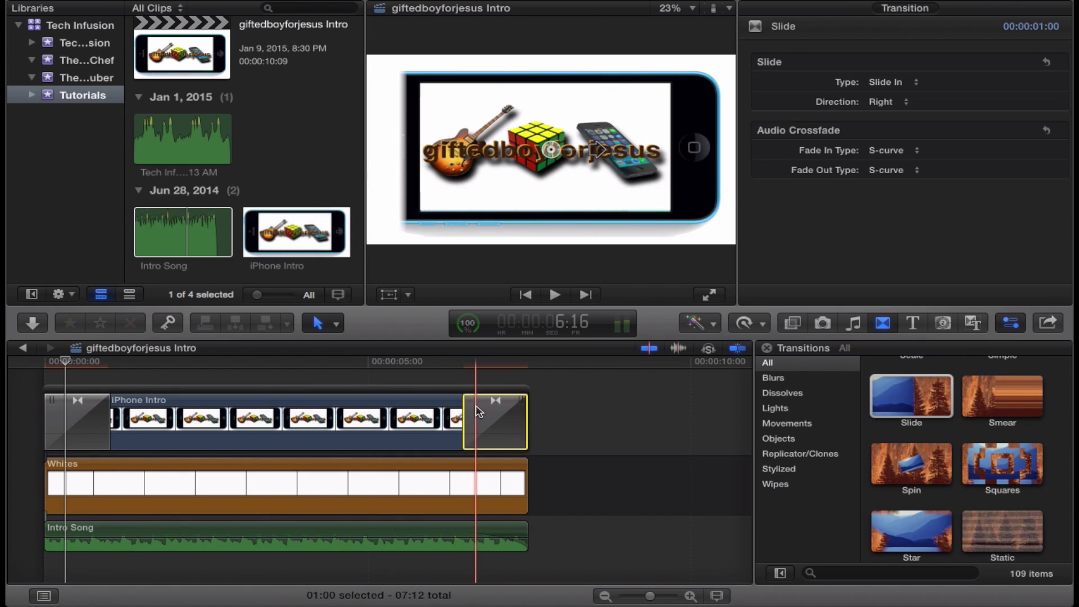
{"action": "key", "text": "Delete"}
{"action": "key", "text": "space"}
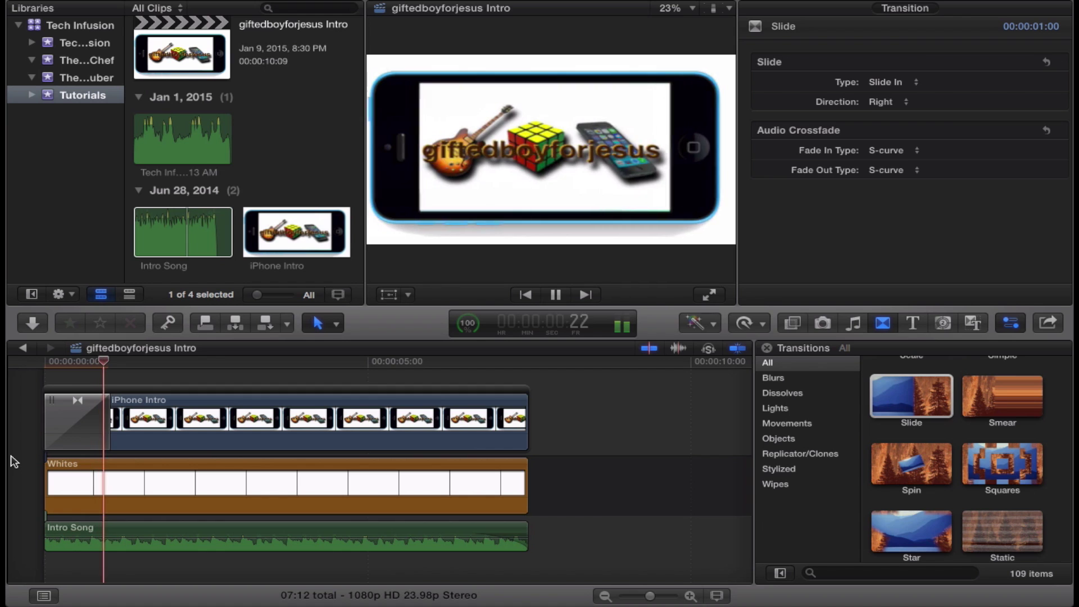
{"action": "left_click", "coordinate": [169, 430]}
{"action": "scroll", "coordinate": [955, 461], "scroll_direction": "up", "scroll_amount": 15}
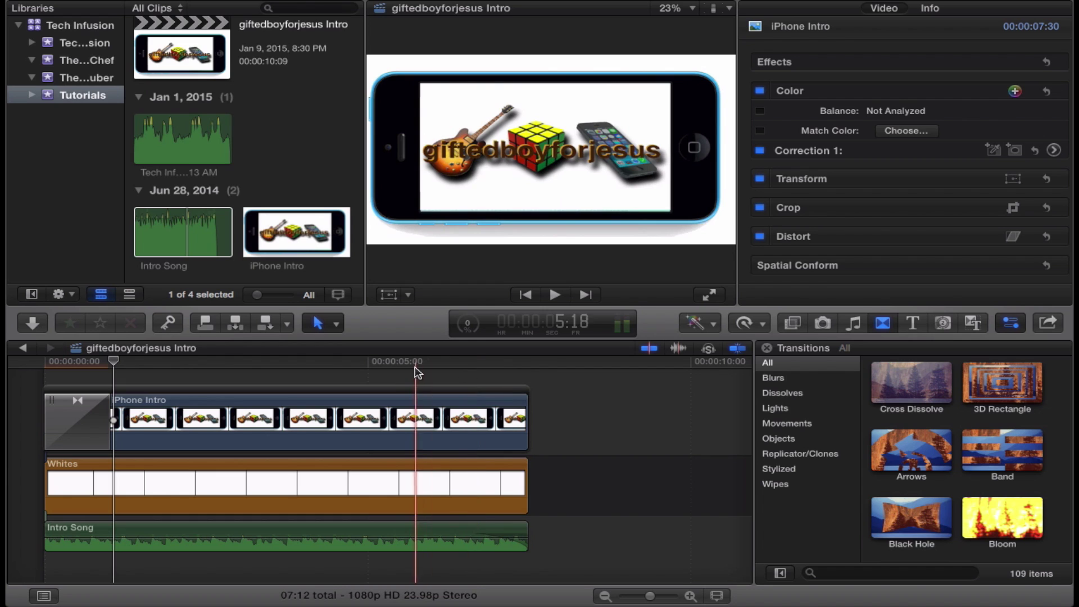
Extend the Slide transition on iPhone Intro to 1:11 and play it back from the start.
{"action": "key", "text": "space"}
{"action": "key", "text": "space"}
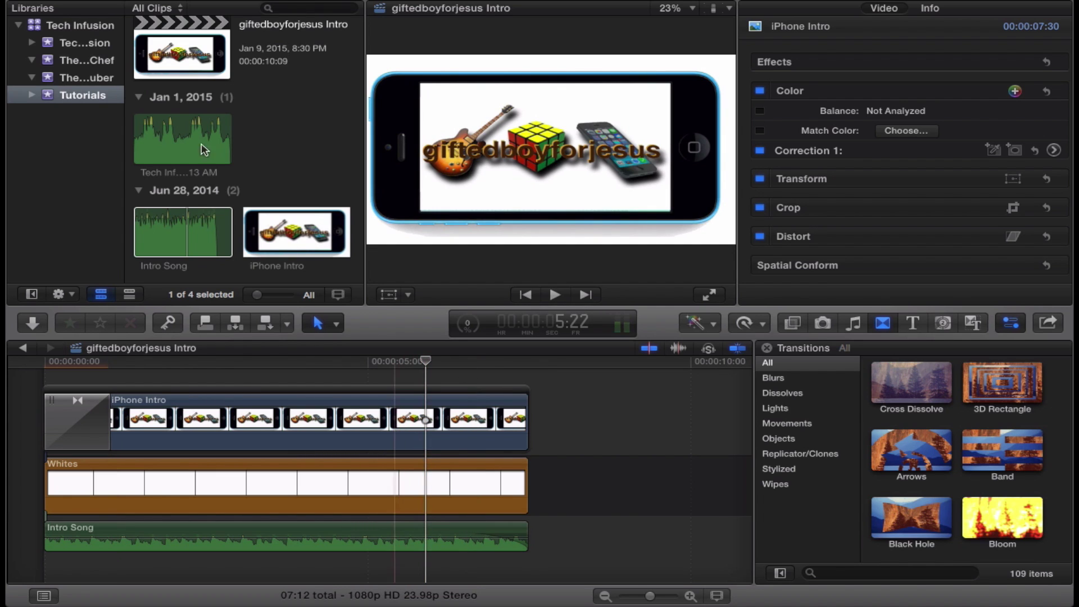
{"action": "scroll", "coordinate": [193, 124], "scroll_direction": "up", "scroll_amount": 2}
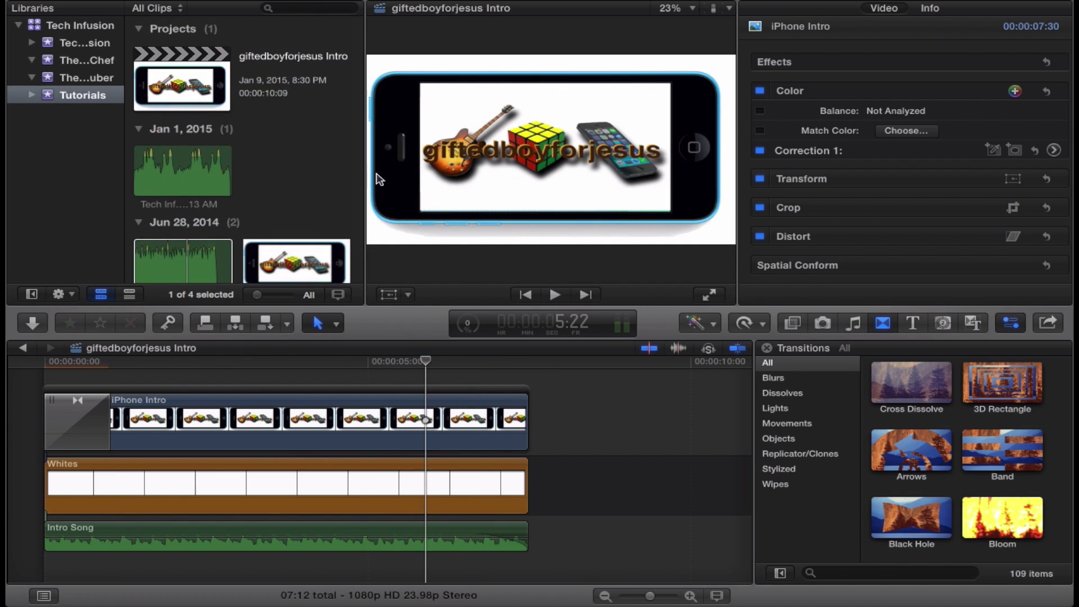
{"action": "left_click_drag", "start_coordinate": [932, 377], "coordinate": [902, 398]}
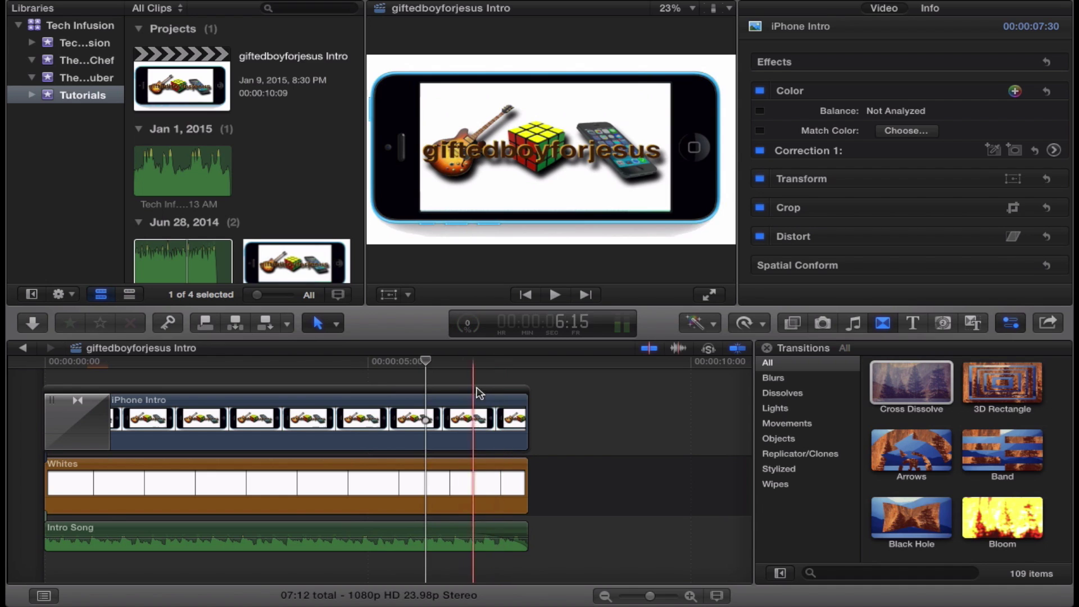
{"action": "key", "text": "space"}
{"action": "key", "text": "Home"}
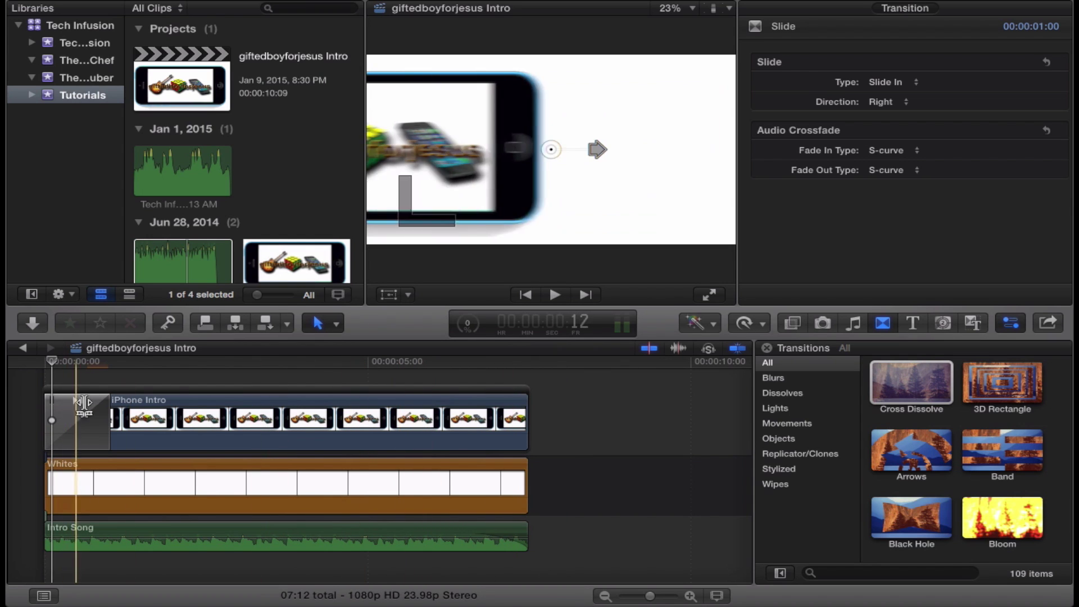
{"action": "left_click_drag", "start_coordinate": [107, 406], "coordinate": [139, 406]}
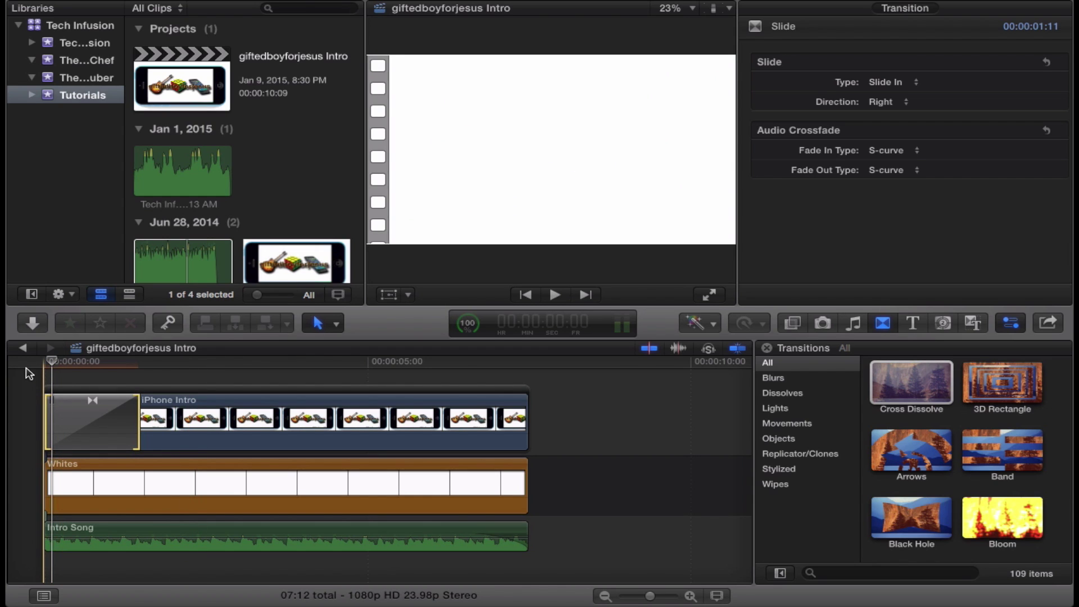
{"action": "key", "text": "space"}
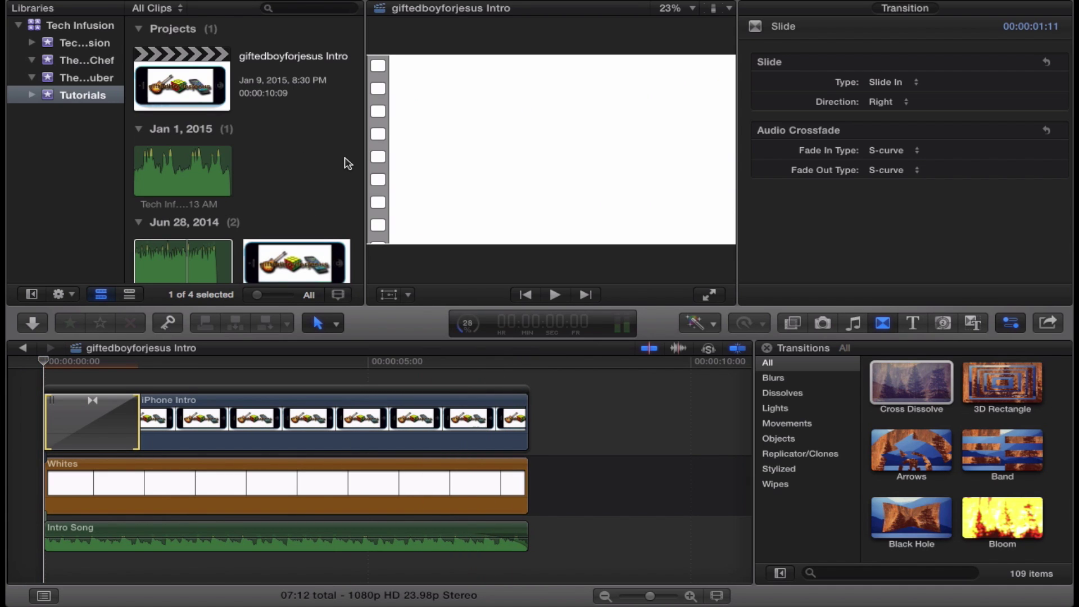
Create a new project named Tech Infusion Intro.
{"action": "key", "text": "super+n"}
{"action": "type", "text": "Tech Infusion Intro"}
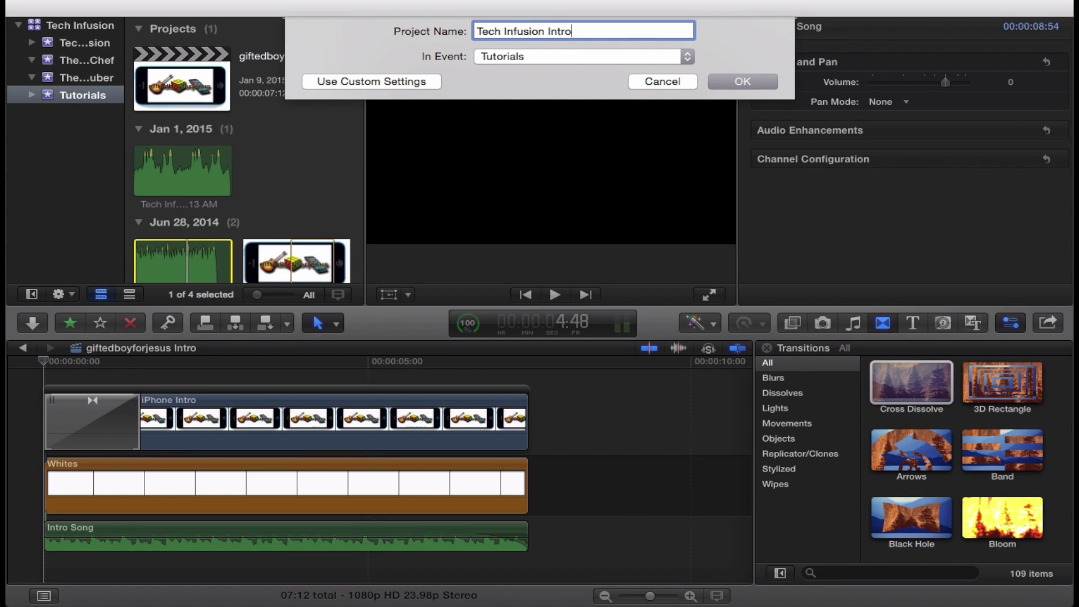
{"action": "key", "text": "Return"}
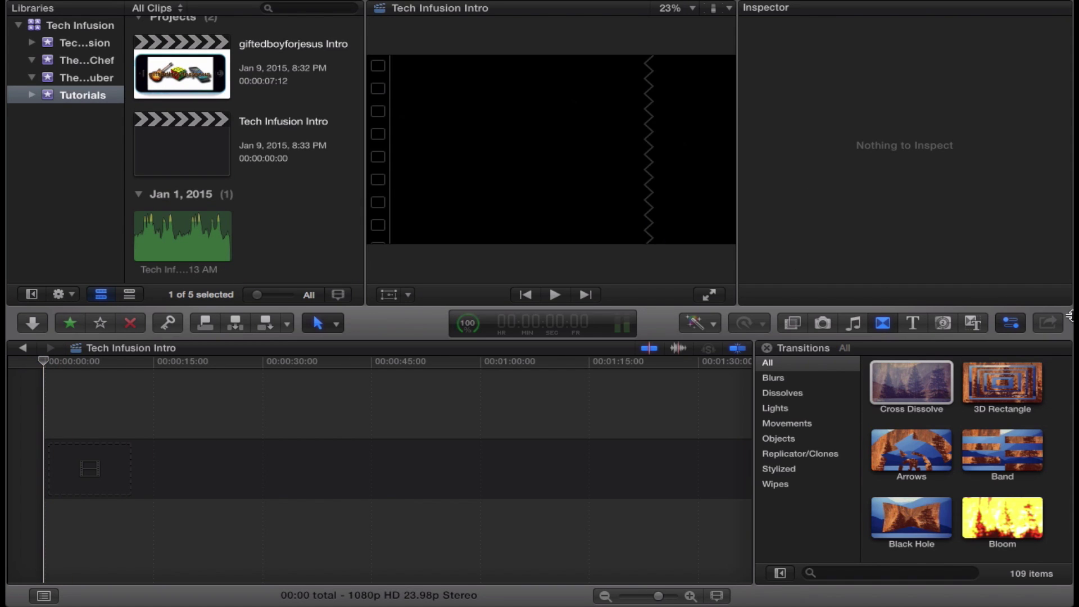
Add a Custom solid at 1080p HD, trim it to 8:15, and colour it red.
{"action": "left_click", "coordinate": [944, 325]}
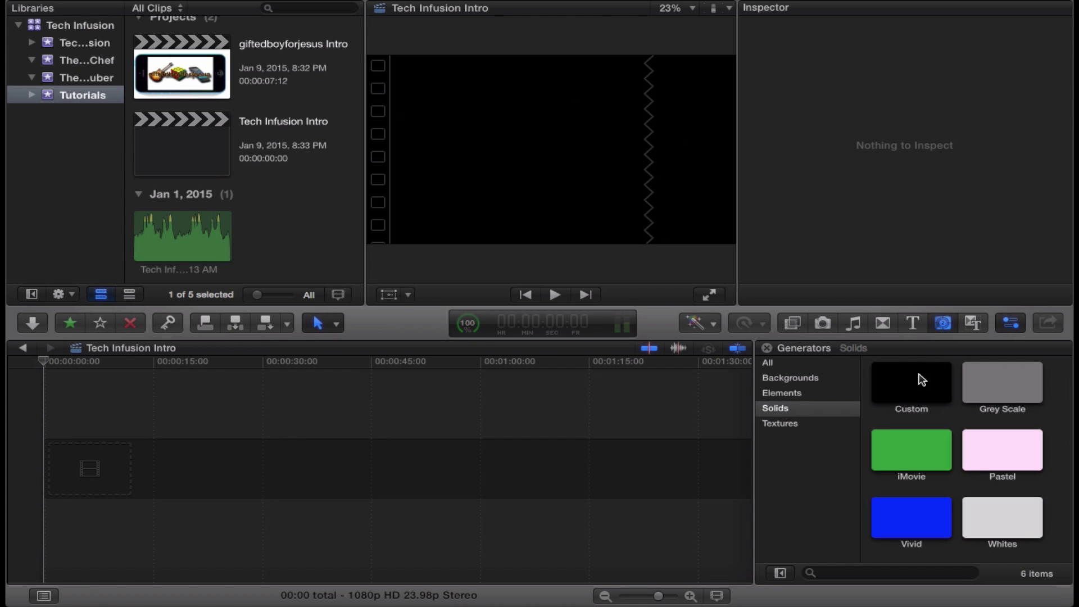
{"action": "left_click_drag", "start_coordinate": [922, 384], "coordinate": [67, 467]}
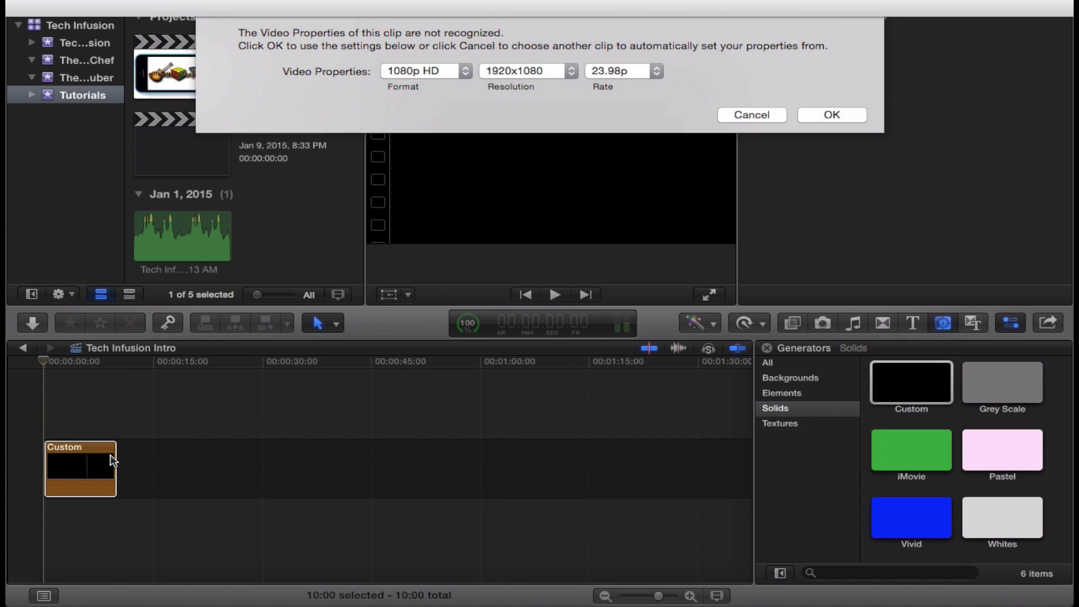
{"action": "key", "text": "Return"}
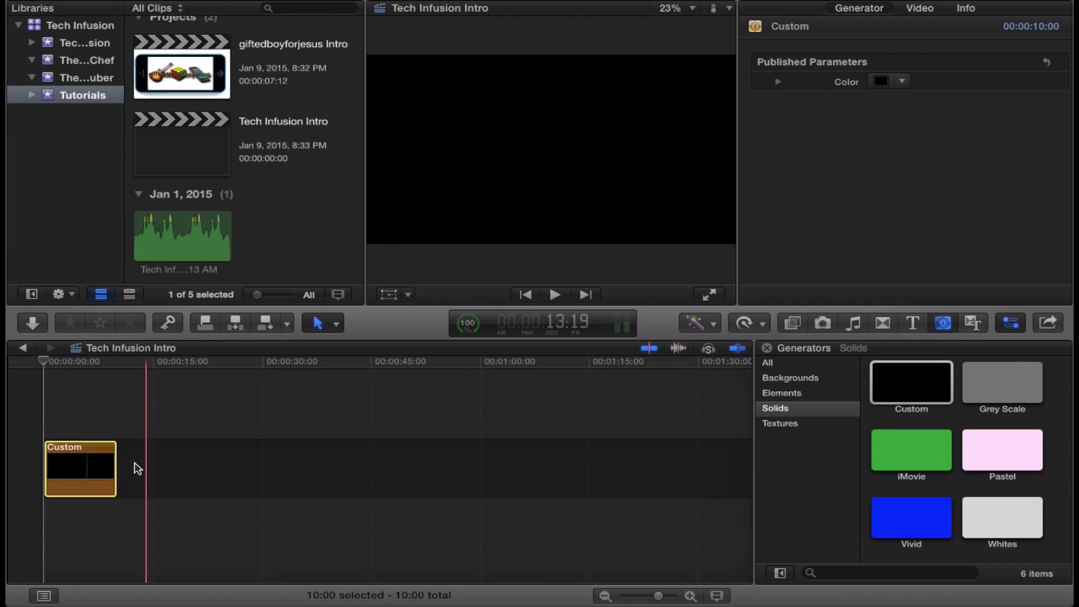
{"action": "mouse_move", "coordinate": [116, 465]}
{"action": "left_mouse_down"}
{"action": "mouse_move", "coordinate": [285, 465]}
{"action": "mouse_move", "coordinate": [105, 472]}
{"action": "left_mouse_up"}
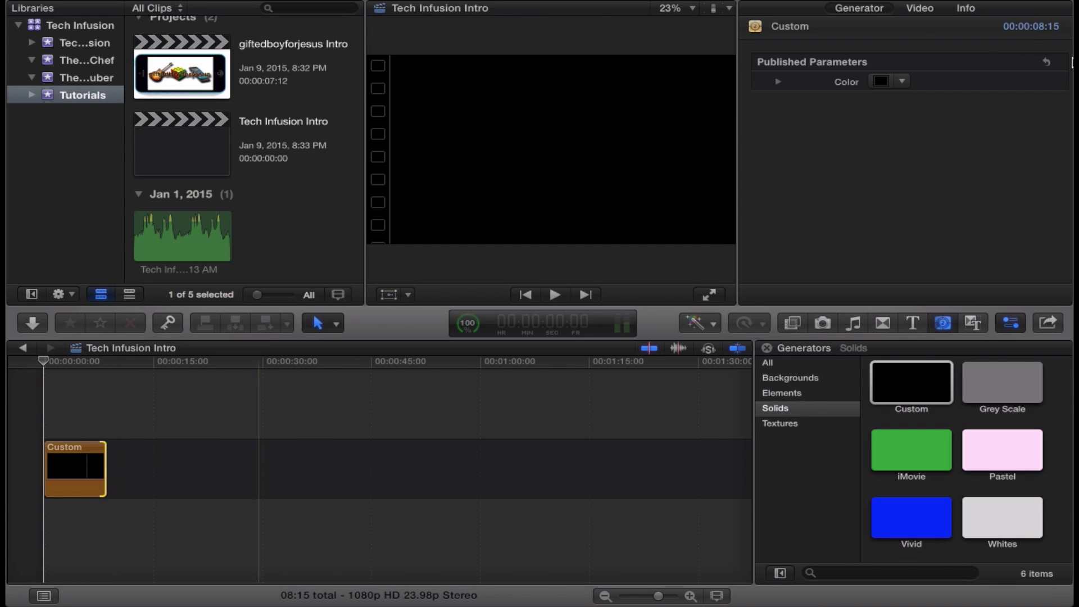
{"action": "left_click", "coordinate": [902, 81]}
{"action": "left_click_drag", "start_coordinate": [1048, 109], "coordinate": [976, 90]}
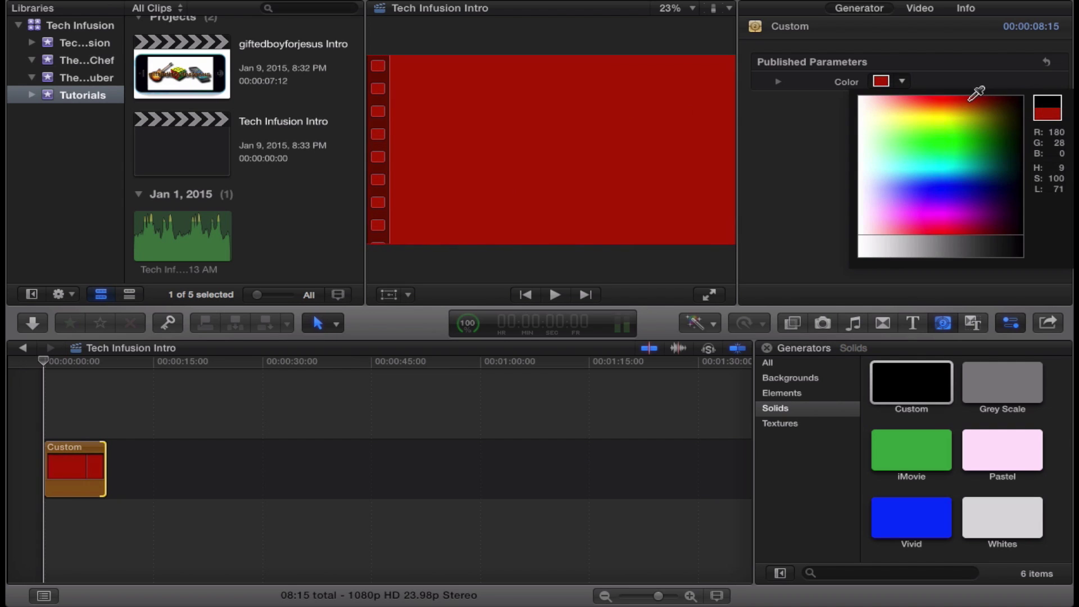
{"action": "key", "text": "Return"}
Place the Tech Infusion Intro music under the red background and preview it.
{"action": "scroll", "coordinate": [247, 185], "scroll_direction": "down", "scroll_amount": 4}
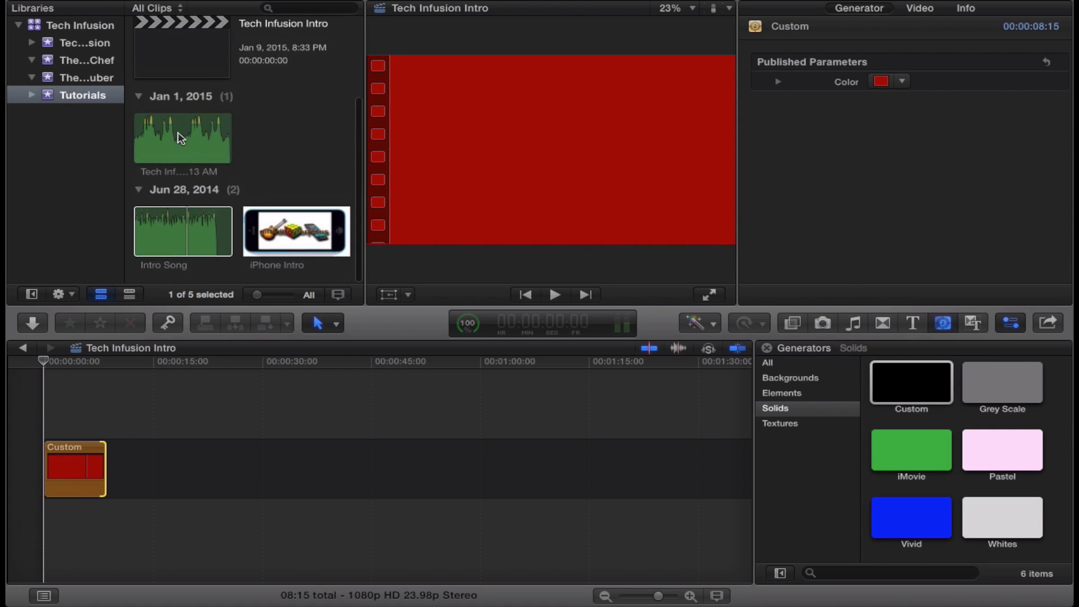
{"action": "left_click_drag", "start_coordinate": [186, 137], "coordinate": [90, 506]}
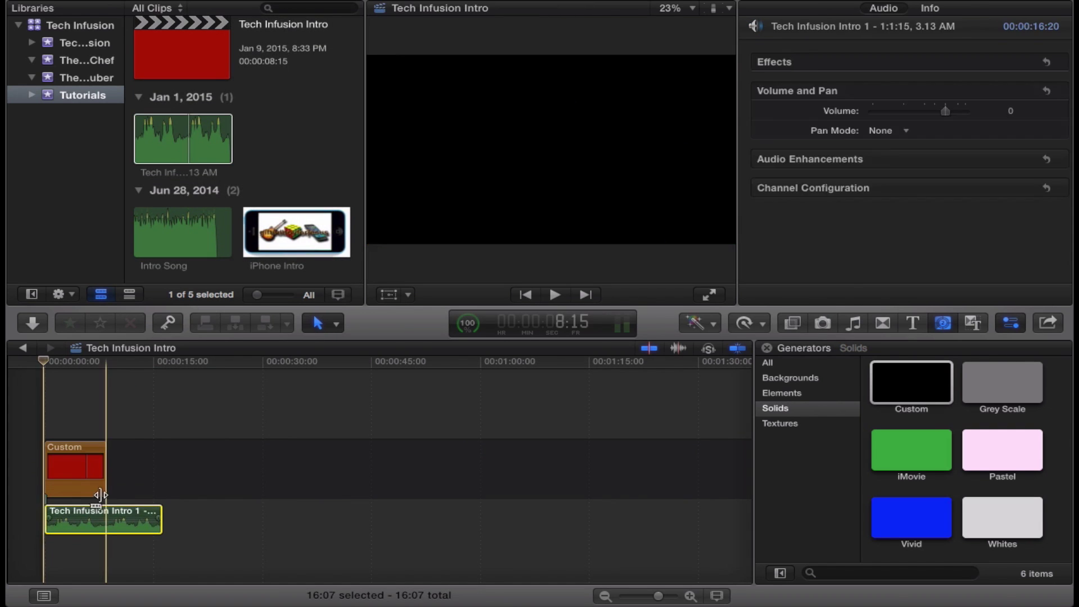
{"action": "left_click", "coordinate": [79, 466]}
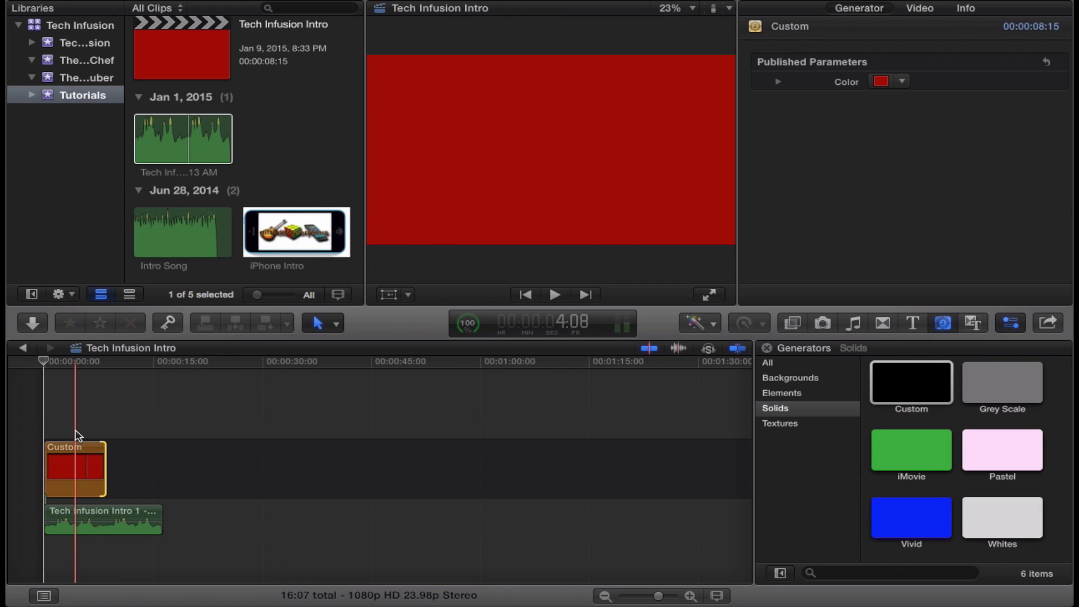
{"action": "left_click", "coordinate": [66, 514]}
{"action": "key", "text": "space"}
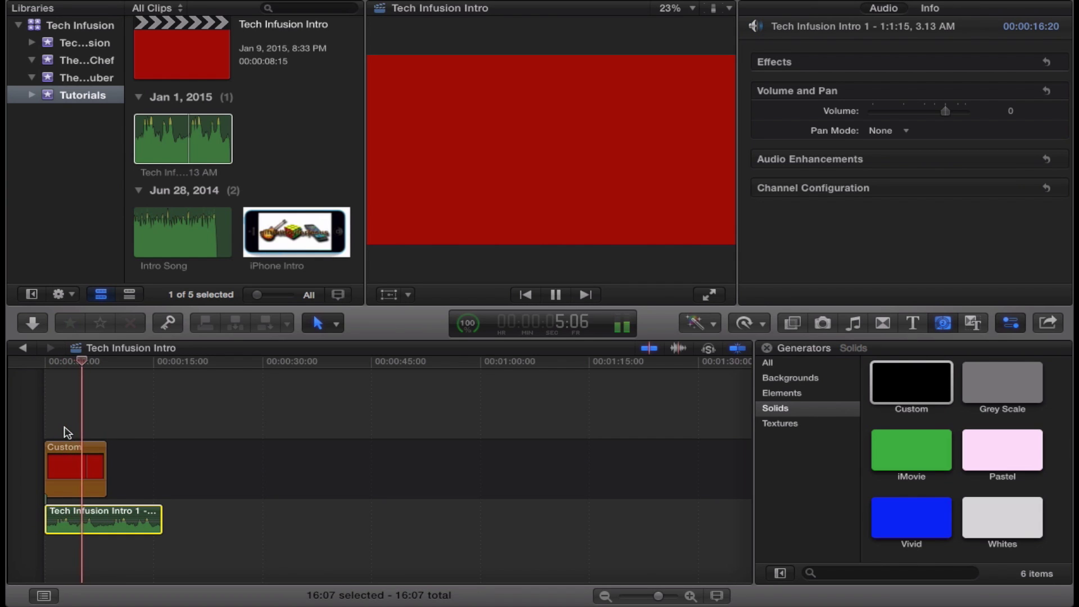
{"action": "left_click", "coordinate": [49, 435]}
{"action": "left_click", "coordinate": [62, 512]}
{"action": "scroll", "coordinate": [78, 483], "scroll_direction": "up", "scroll_amount": 5}
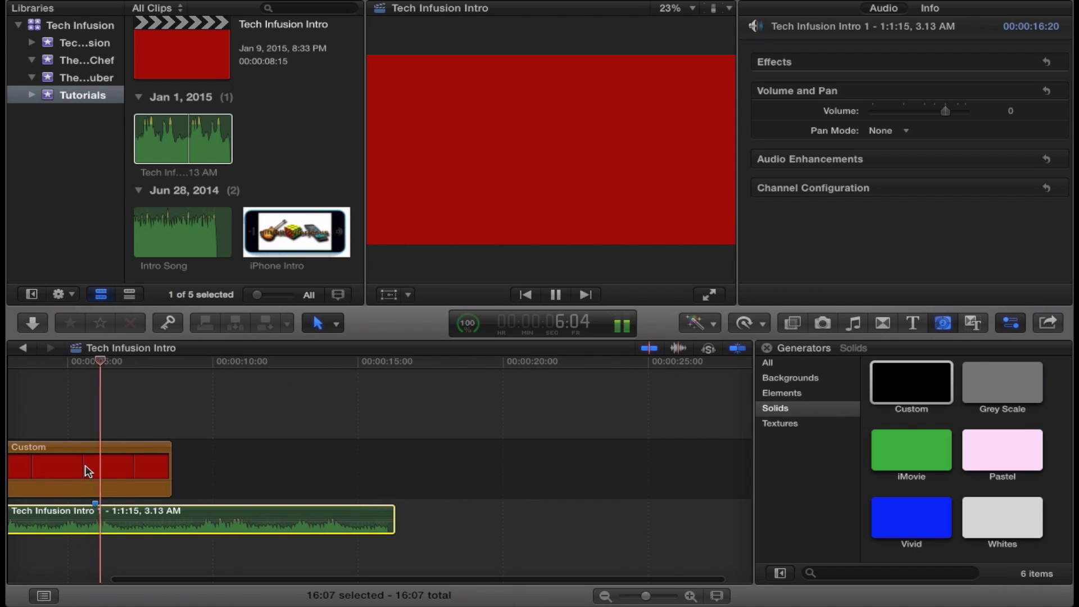
{"action": "key", "text": "space"}
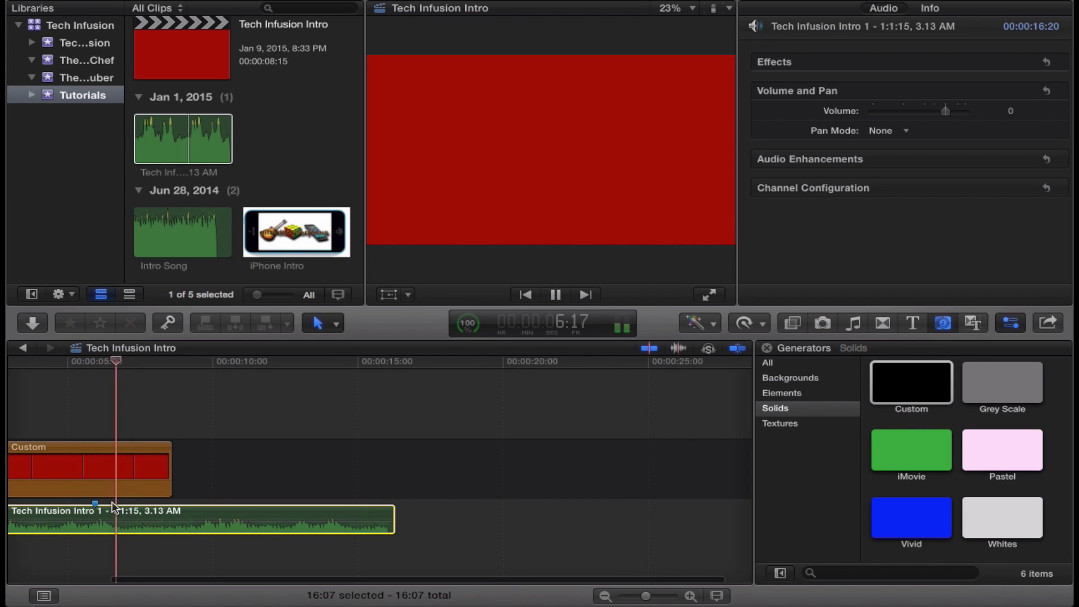
Blade the music at the playhead, delete its tail, and trim the red background to 7:00.
{"action": "key", "text": "super+b"}
{"action": "left_click", "coordinate": [169, 520]}
{"action": "key", "text": "Delete"}
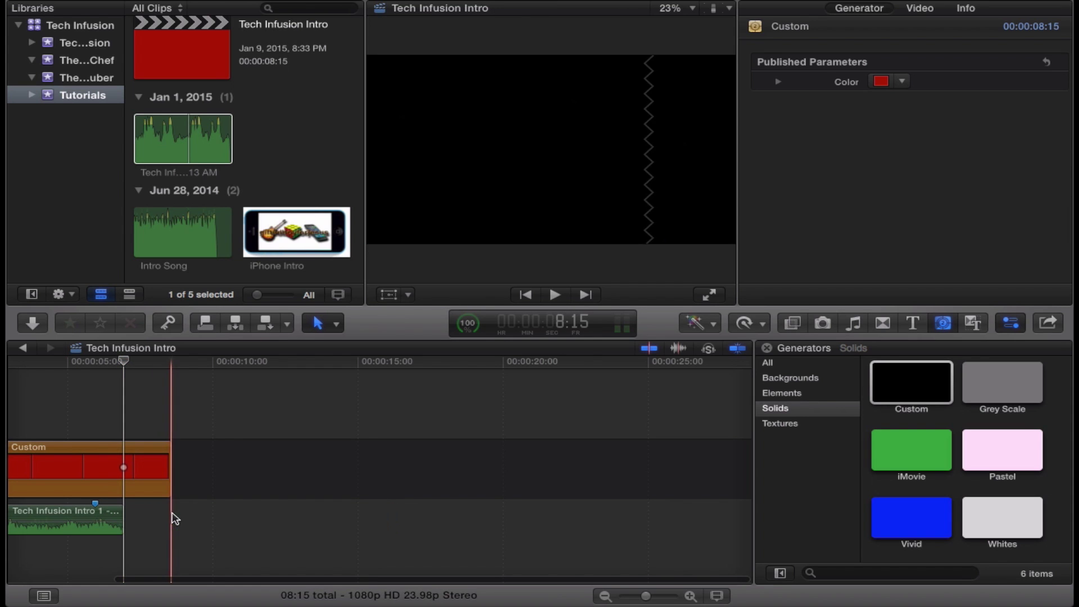
{"action": "left_click_drag", "start_coordinate": [163, 460], "coordinate": [124, 460]}
{"action": "scroll", "coordinate": [121, 458], "scroll_direction": "left", "scroll_amount": 5}
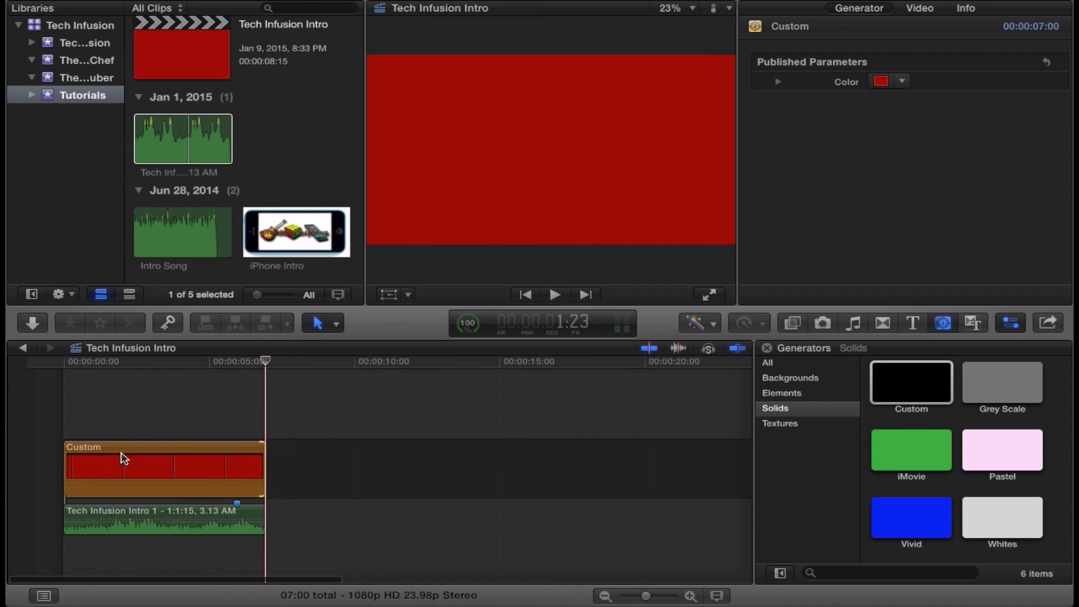
{"action": "key", "text": "space"}
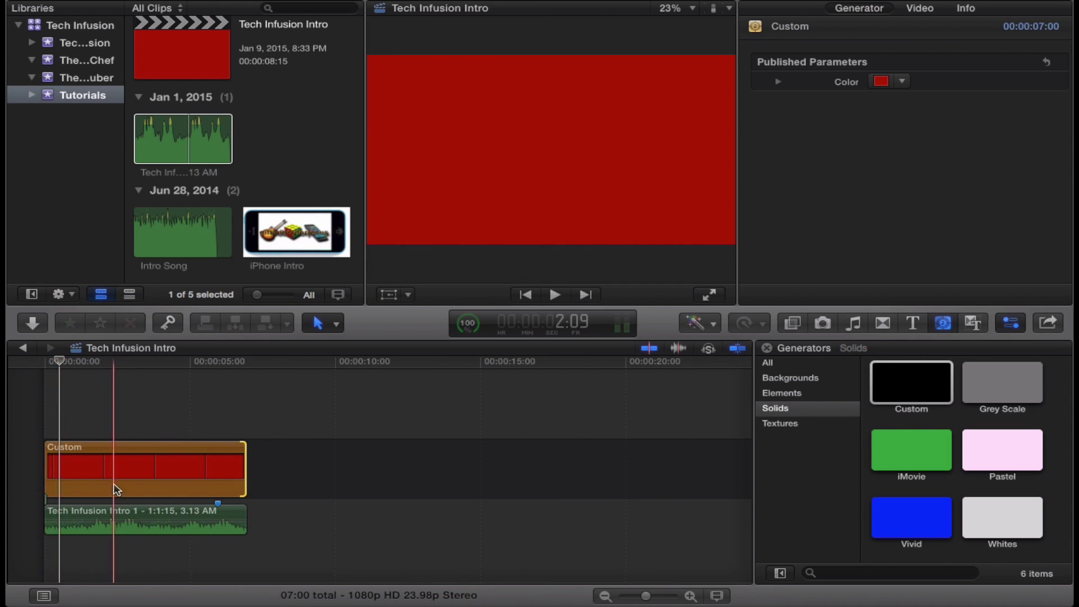
Add a Basic Title above the red background and delete the marker on the music clip.
{"action": "left_click", "coordinate": [32, 425]}
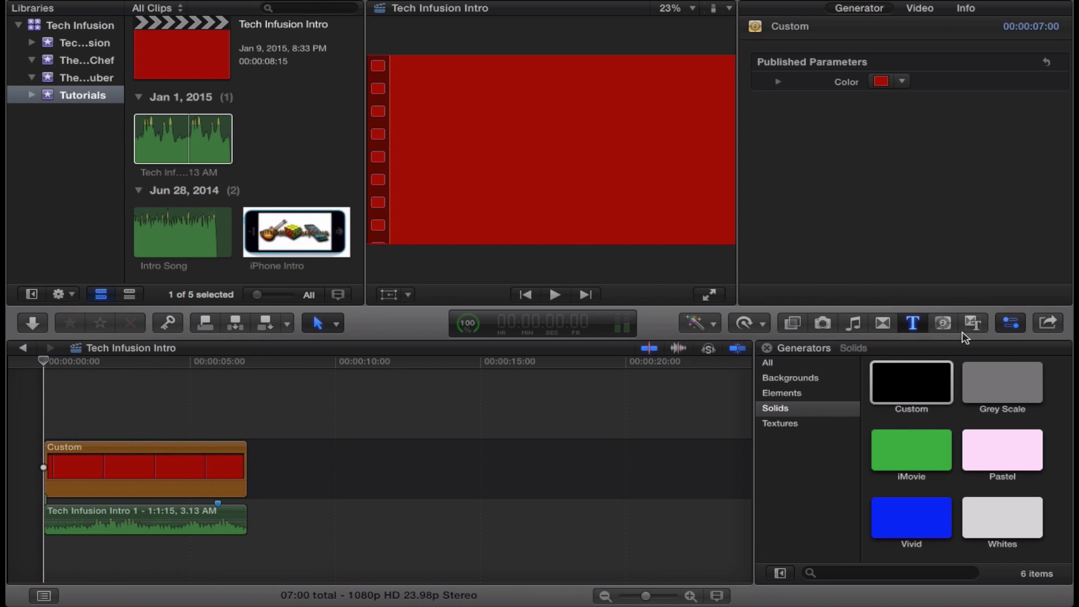
{"action": "left_click_drag", "start_coordinate": [1007, 449], "coordinate": [34, 410]}
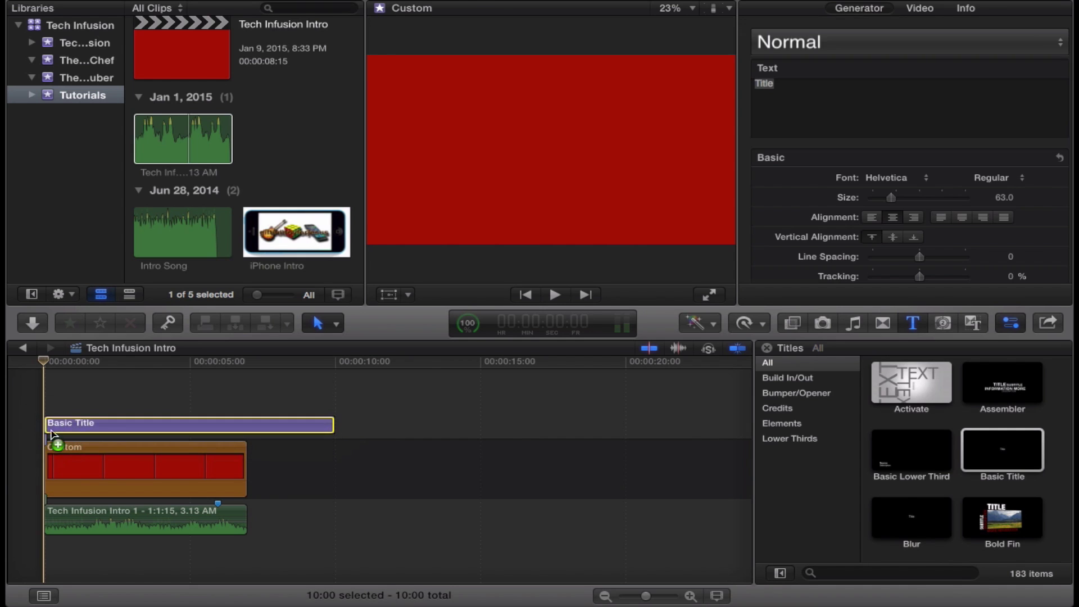
{"action": "left_click", "coordinate": [93, 521]}
{"action": "left_click", "coordinate": [28, 482]}
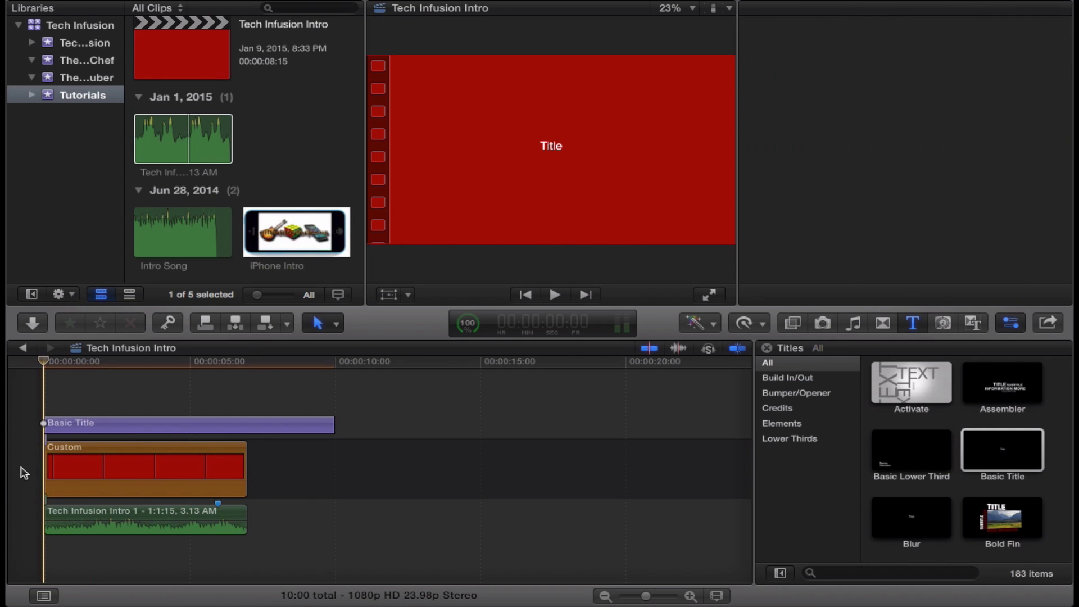
{"action": "left_click", "coordinate": [52, 514]}
{"action": "key", "text": "space"}
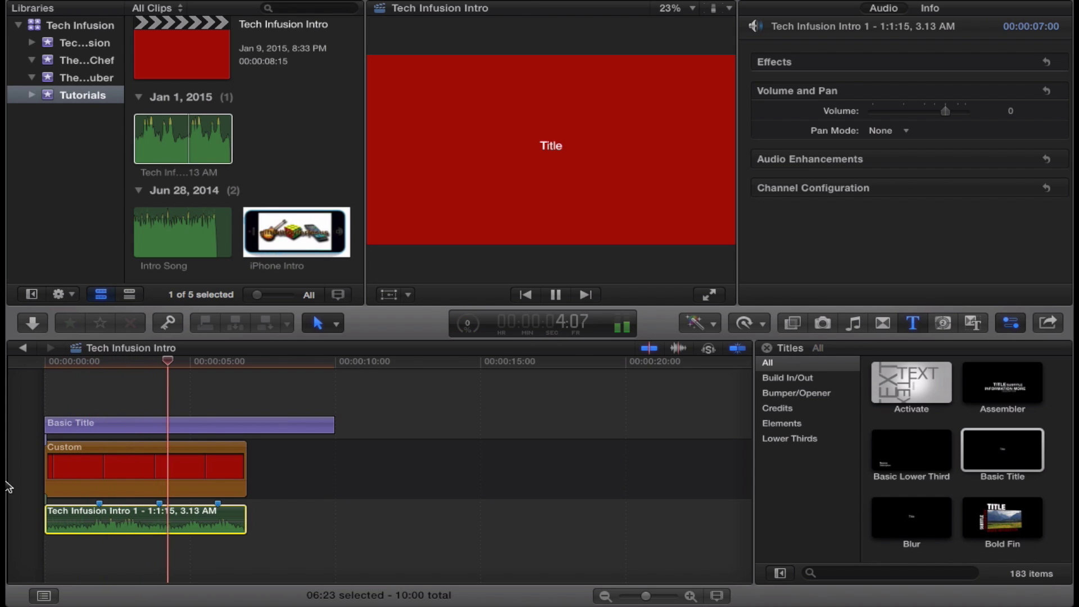
{"action": "key", "text": "space"}
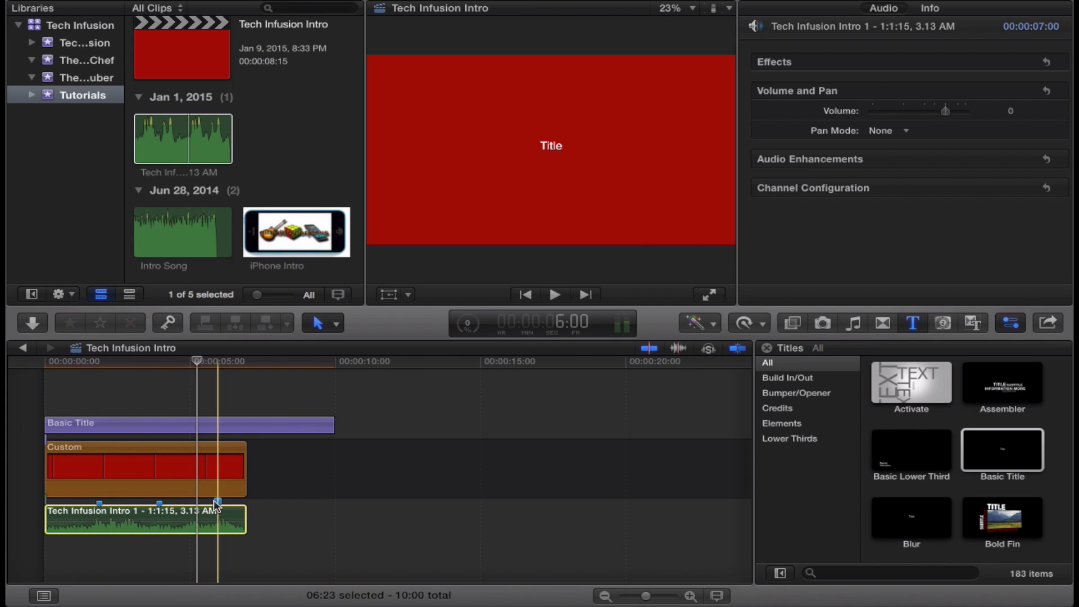
{"action": "right_click", "coordinate": [217, 504]}
{"action": "left_click", "coordinate": [251, 589]}
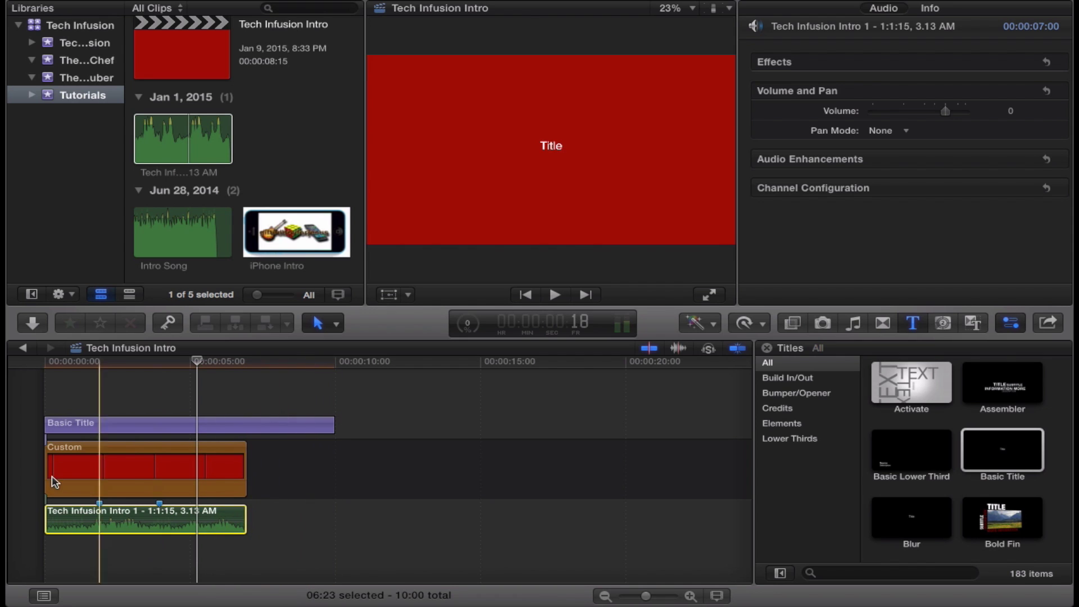
Shorten the first title to under two seconds and paste a slightly longer second title after it.
{"action": "left_click_drag", "start_coordinate": [334, 428], "coordinate": [100, 427]}
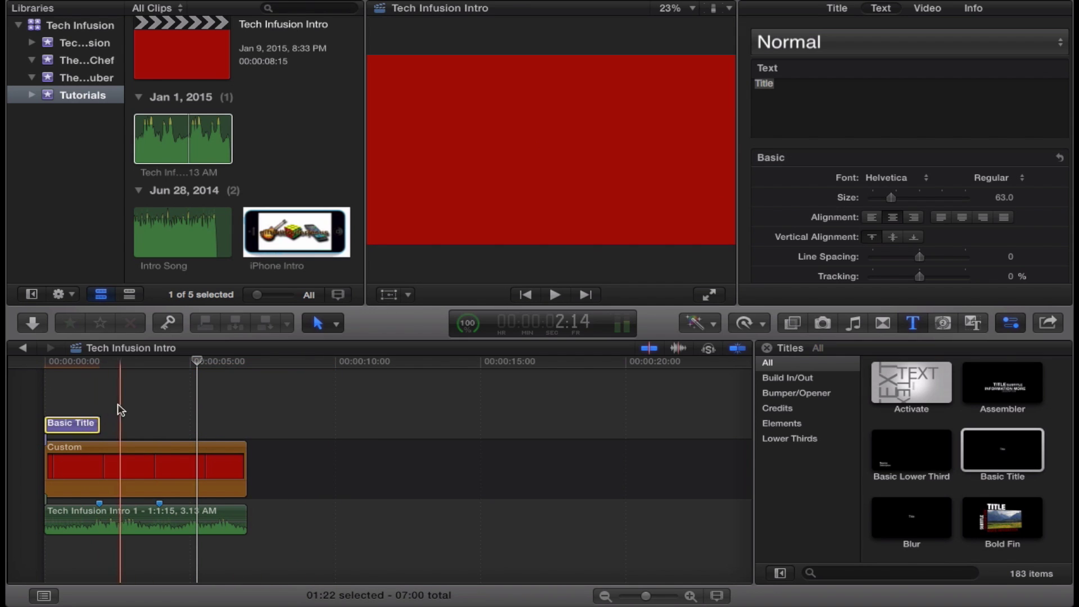
{"action": "left_click", "coordinate": [103, 409]}
{"action": "key", "text": "super+v"}
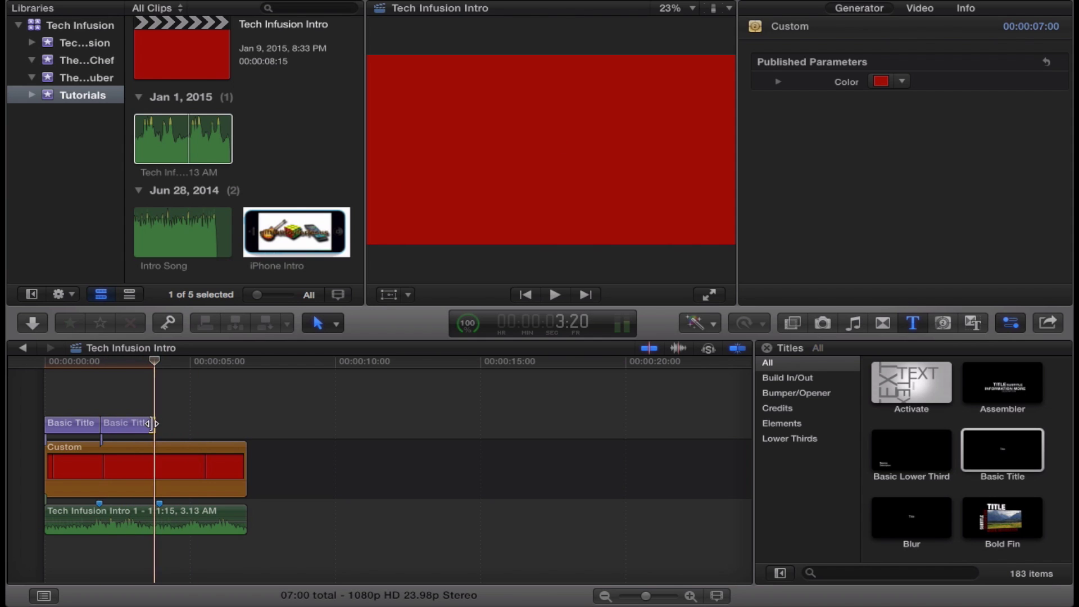
{"action": "left_click_drag", "start_coordinate": [151, 423], "coordinate": [161, 423]}
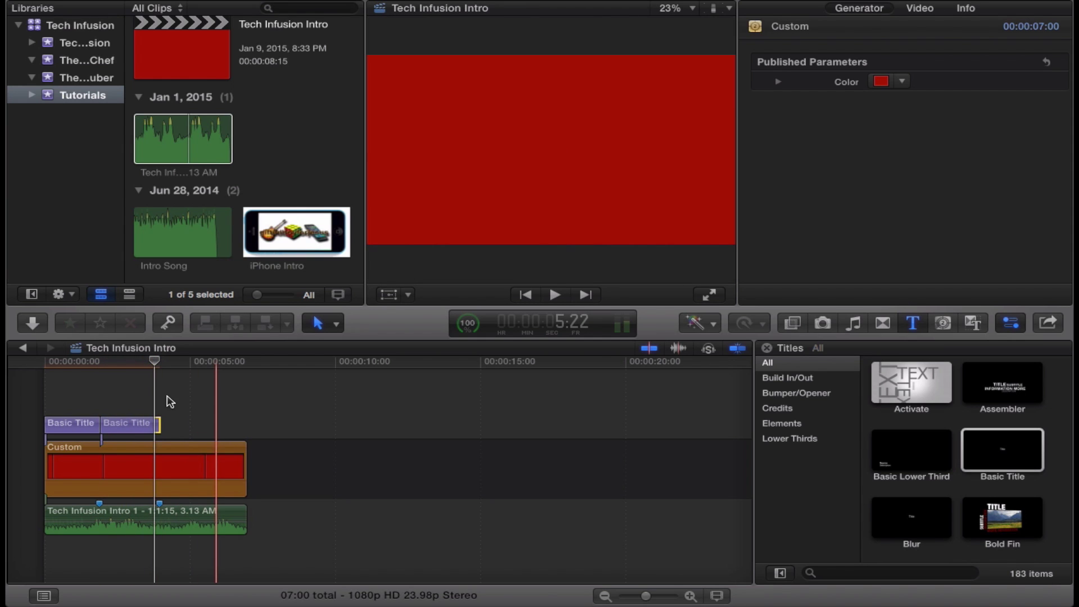
Paste a third title after the second and stretch it to the red background's end.
{"action": "left_click", "coordinate": [158, 401]}
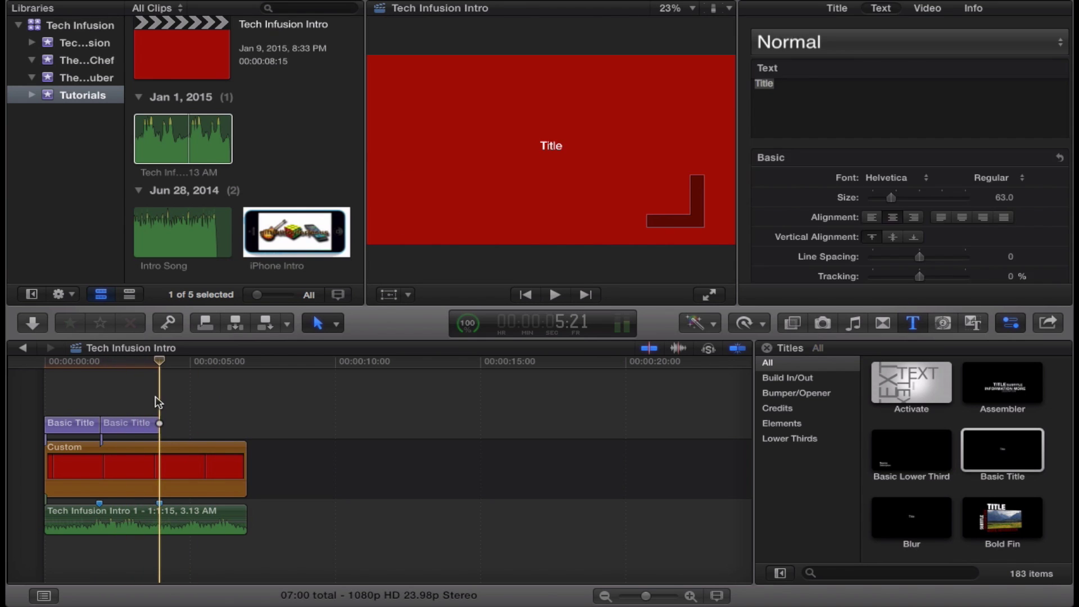
{"action": "key", "text": "super+v"}
{"action": "left_click_drag", "start_coordinate": [216, 423], "coordinate": [247, 426]}
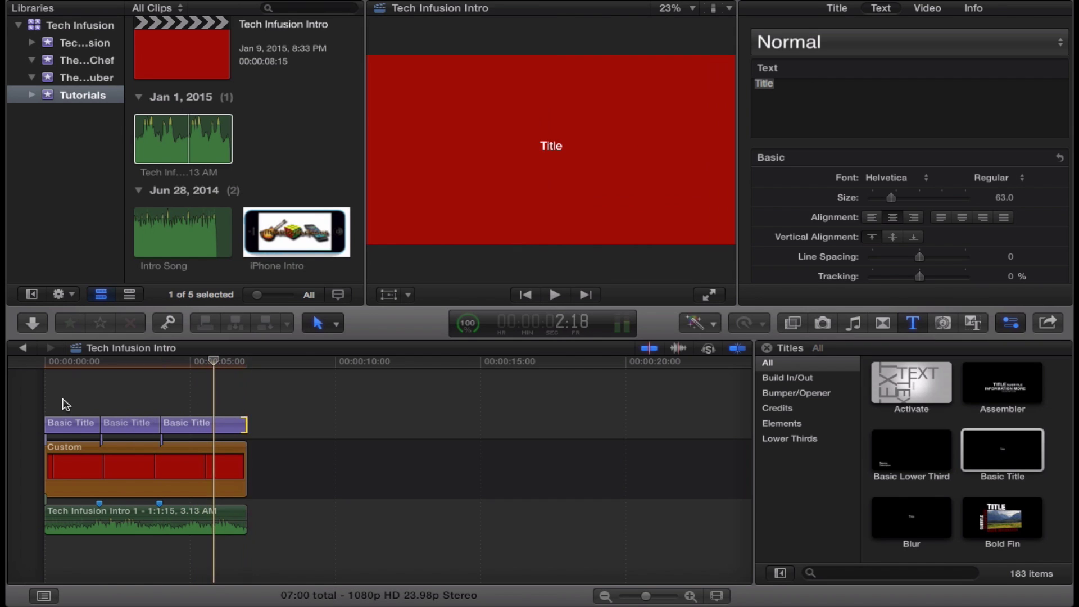
{"action": "left_click", "coordinate": [70, 403]}
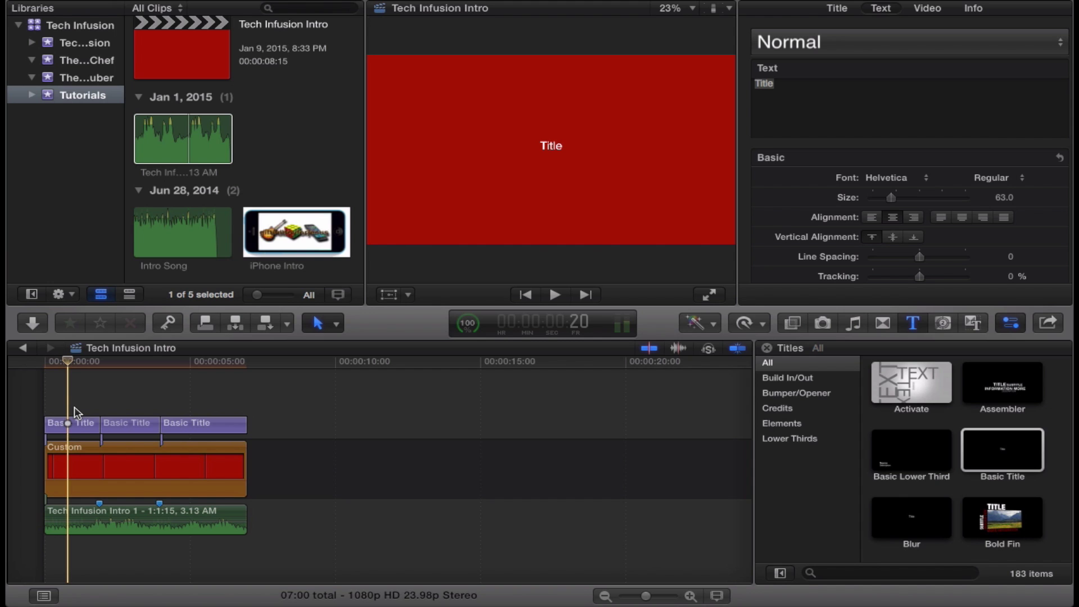
Replace the first title's text with 'Tech' and set its font to Phosphate.
{"action": "left_click", "coordinate": [76, 424]}
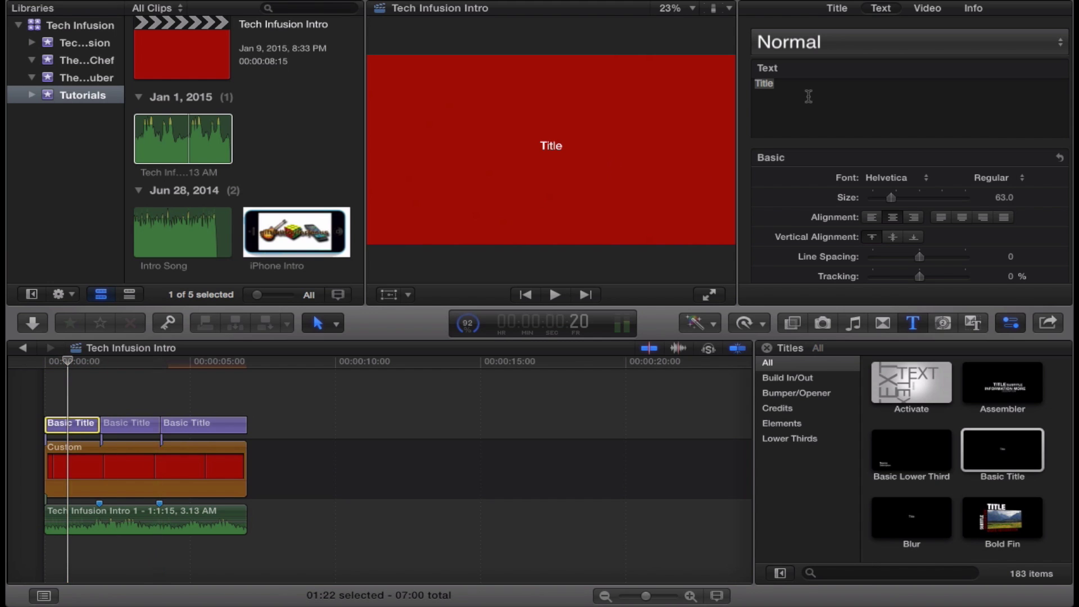
{"action": "double_click", "coordinate": [766, 85]}
{"action": "type", "text": "Tech"}
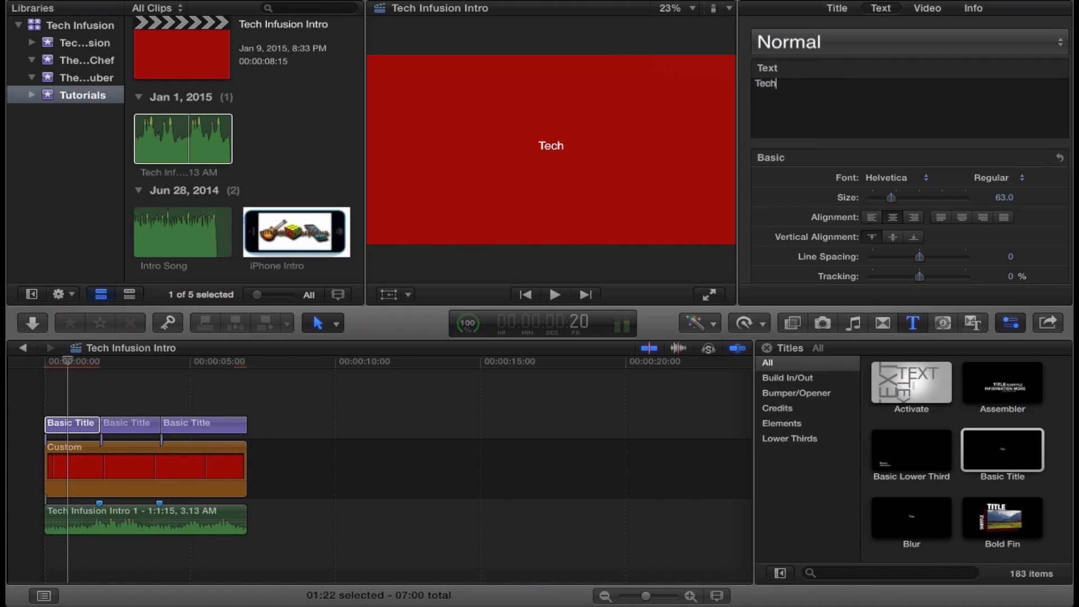
{"action": "left_click", "coordinate": [918, 178]}
{"action": "scroll", "coordinate": [944, 359], "scroll_direction": "down", "scroll_amount": 5}
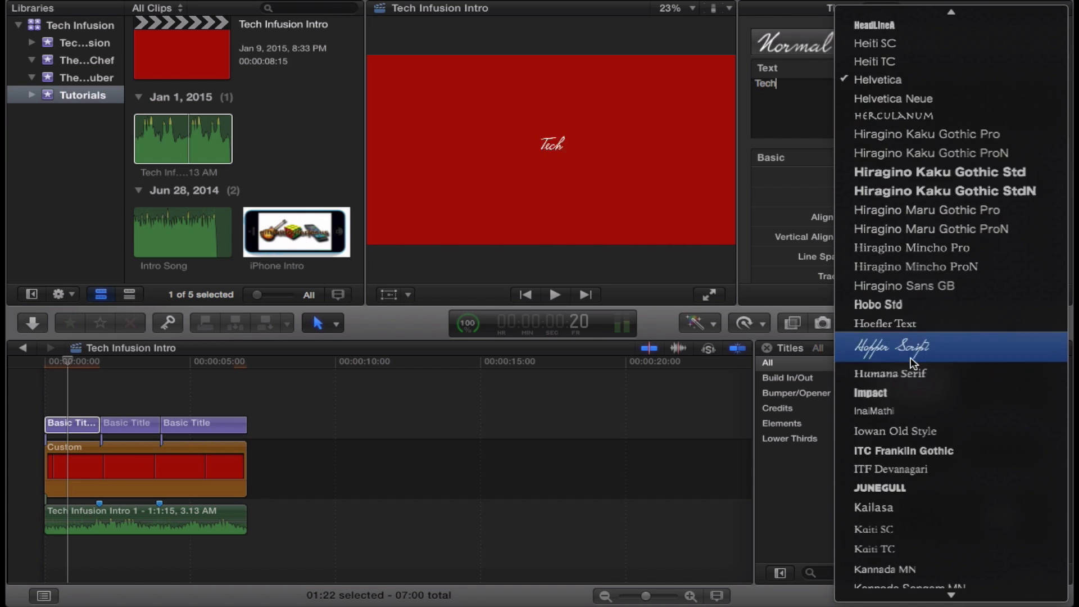
{"action": "scroll", "coordinate": [913, 365], "scroll_direction": "up", "scroll_amount": 15}
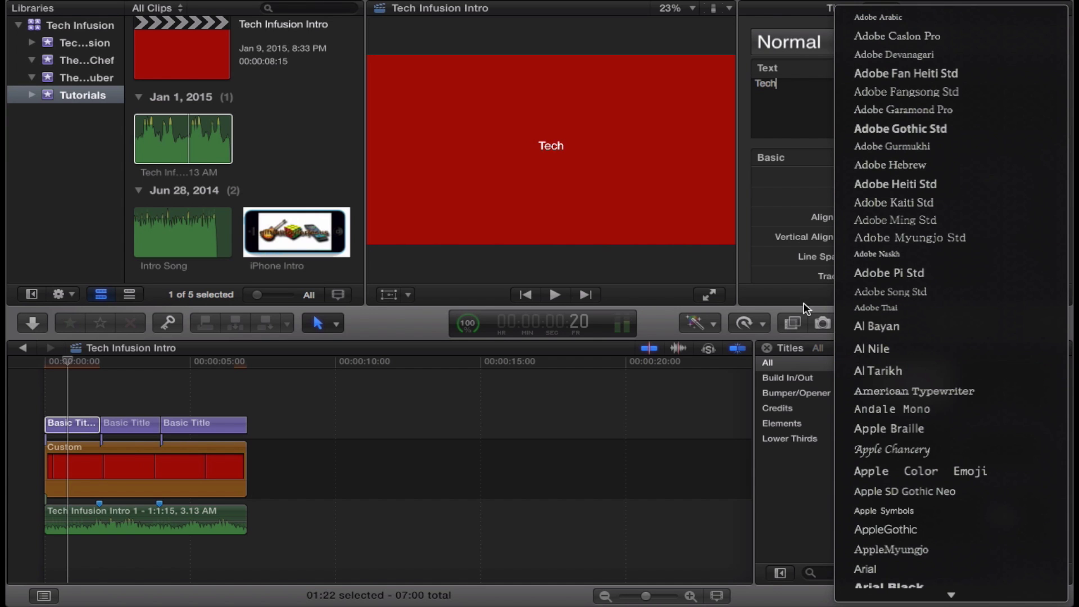
{"action": "left_click", "coordinate": [905, 350]}
{"action": "left_click", "coordinate": [886, 183]}
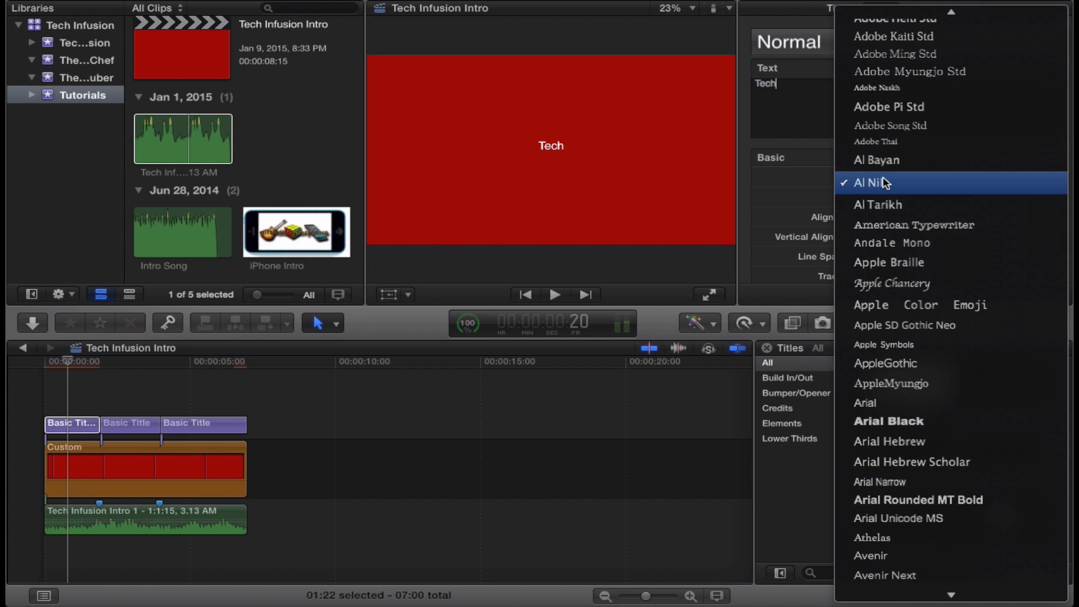
{"action": "scroll", "coordinate": [894, 355], "scroll_direction": "down", "scroll_amount": 20}
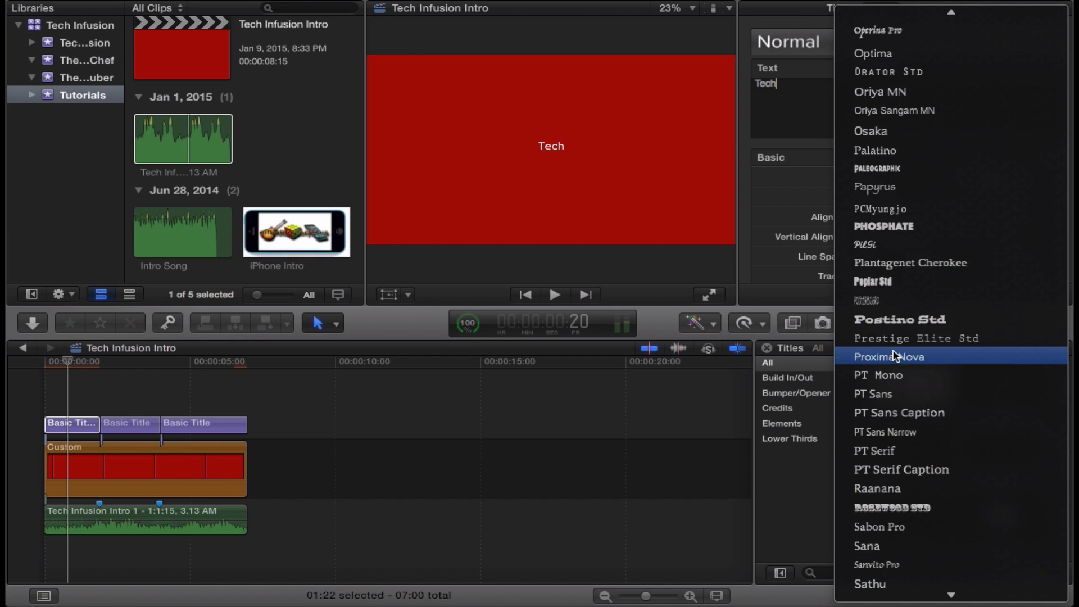
{"action": "left_click", "coordinate": [906, 226]}
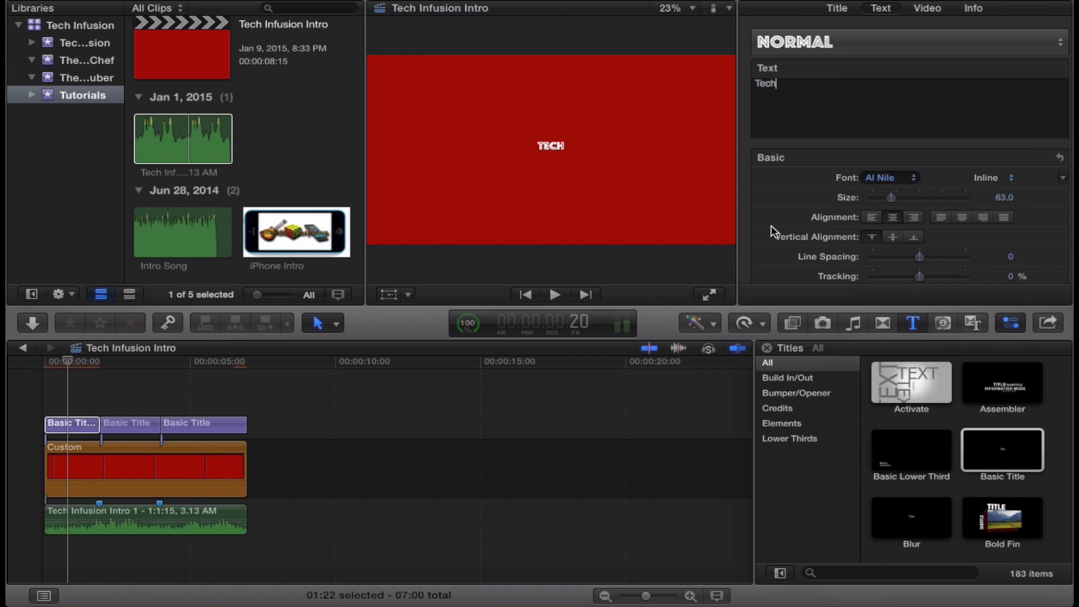
Set the TECH text size to 400 and try repositioning it in the frame.
{"action": "left_click_drag", "start_coordinate": [891, 199], "coordinate": [1058, 202]}
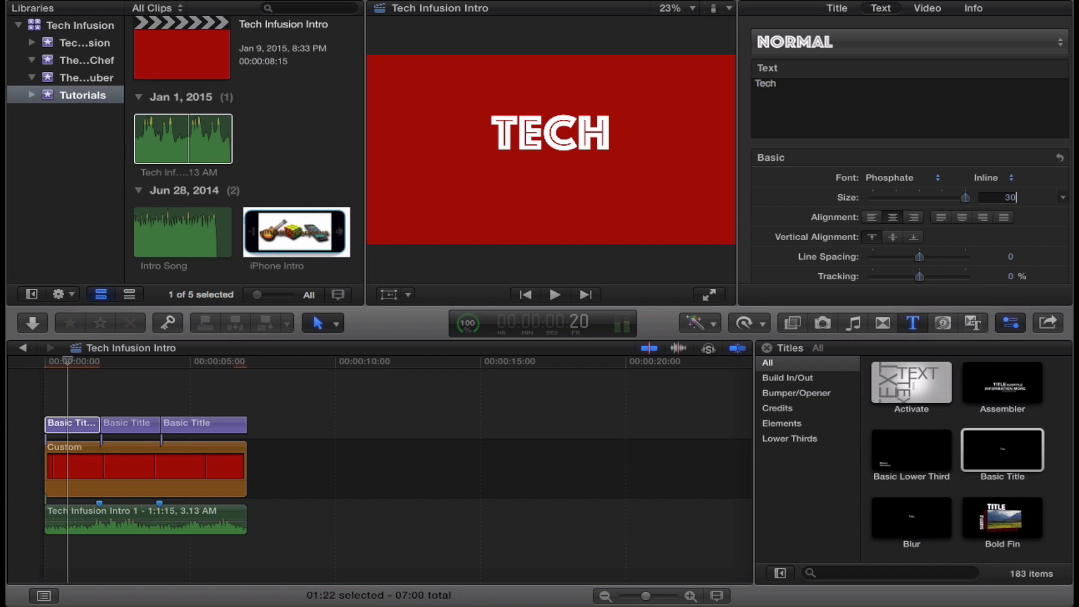
{"action": "key", "text": "Return"}
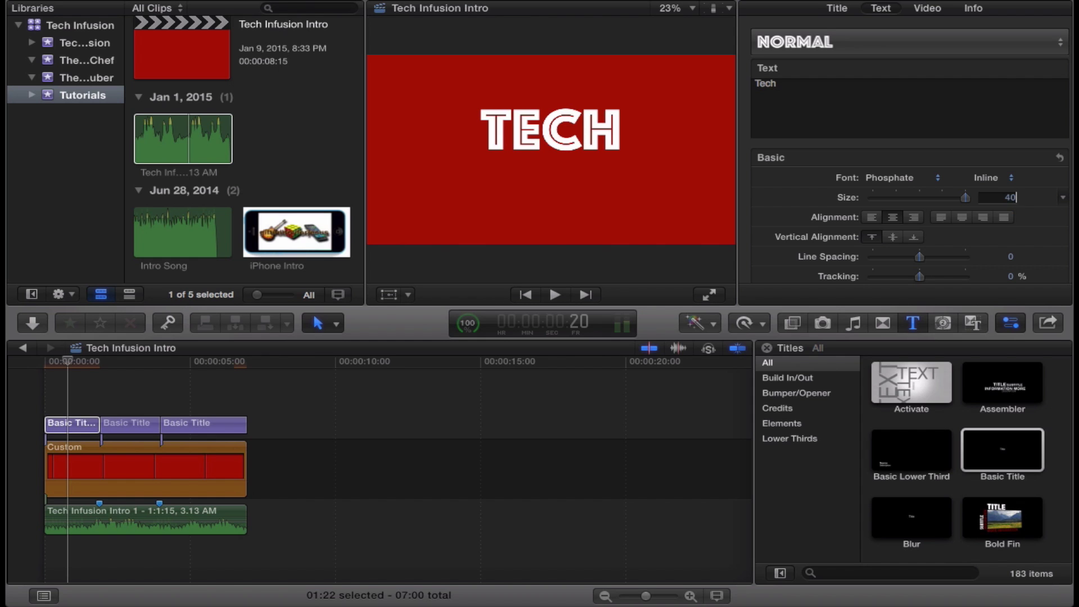
{"action": "type", "text": "0"}
{"action": "key", "text": "Return"}
{"action": "left_click_drag", "start_coordinate": [532, 132], "coordinate": [533, 154]}
{"action": "left_click", "coordinate": [67, 424]}
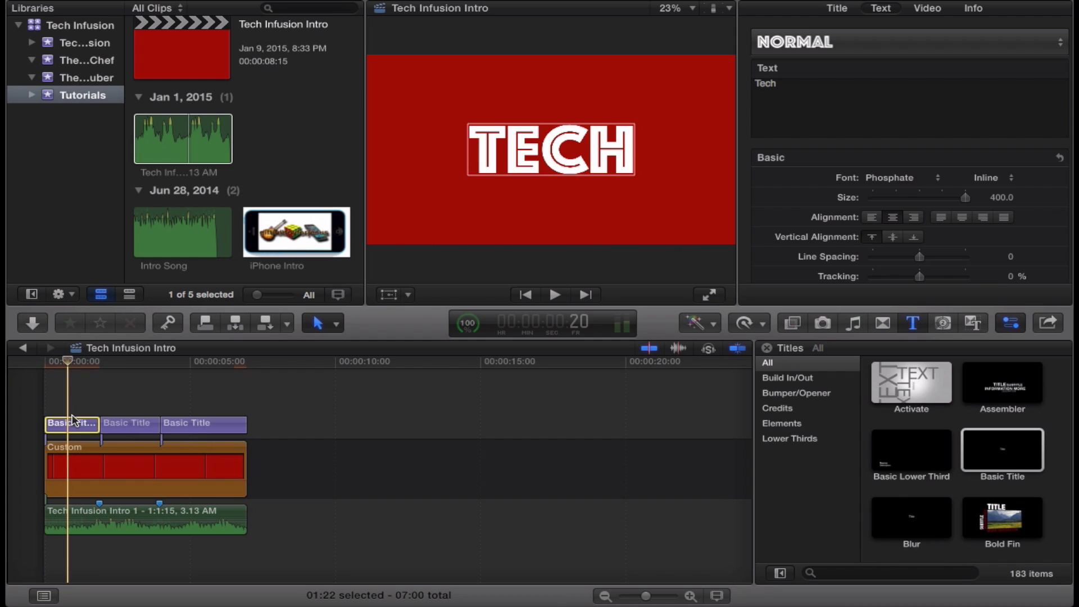
Add a new title clip, lengthen it, and delete the old middle title.
{"action": "key", "text": "q"}
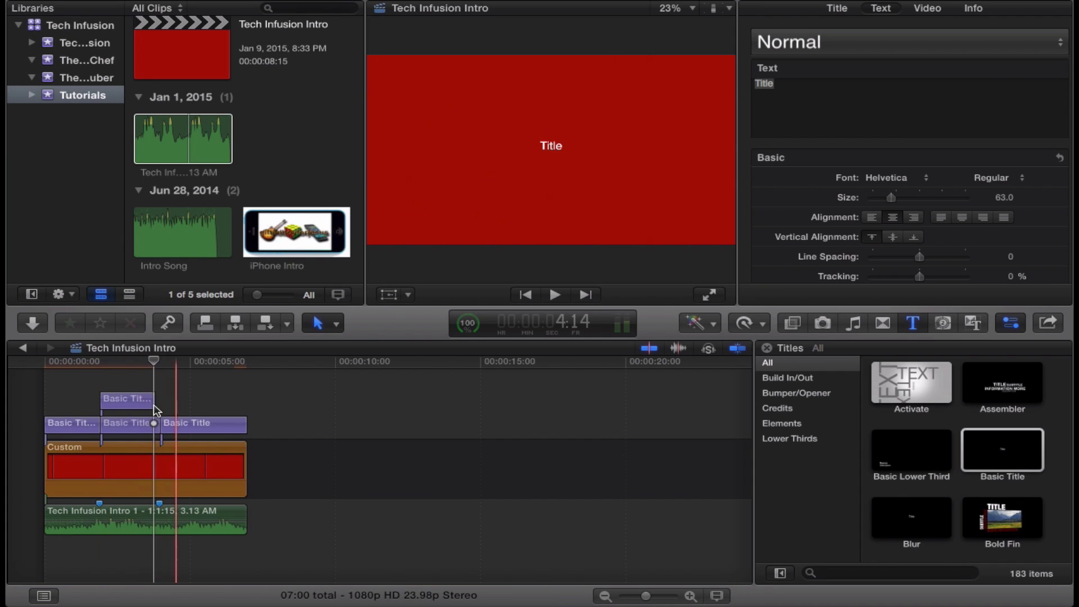
{"action": "left_click_drag", "start_coordinate": [151, 401], "coordinate": [118, 423]}
{"action": "left_click", "coordinate": [136, 425]}
{"action": "key", "text": "Delete"}
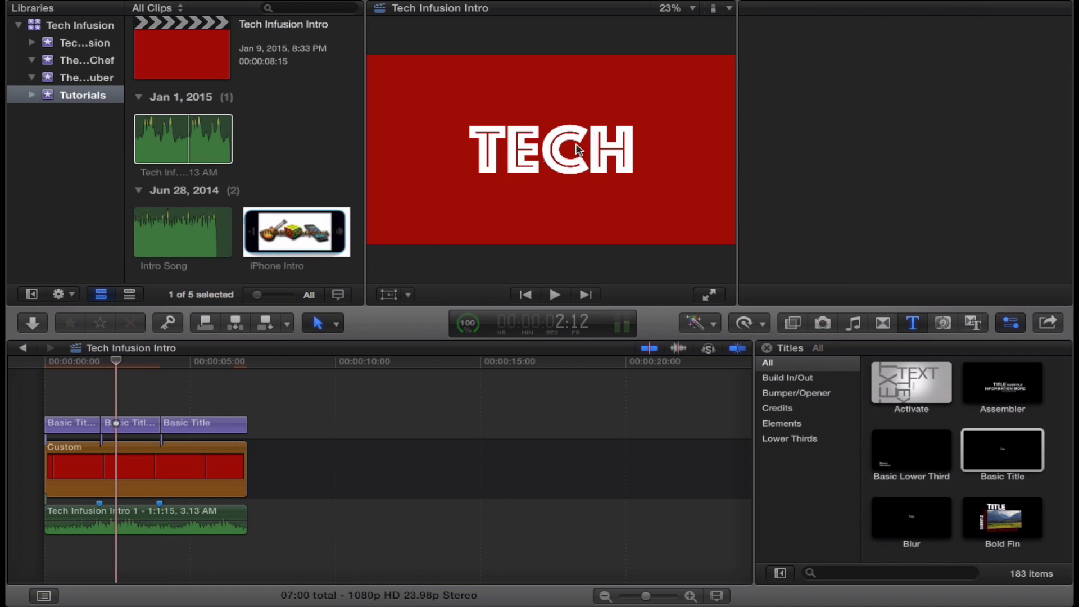
Change the copied TECH text to 'Infusion' and play the intro from the start to check.
{"action": "double_click", "coordinate": [579, 142]}
{"action": "type", "text": "Inf"}
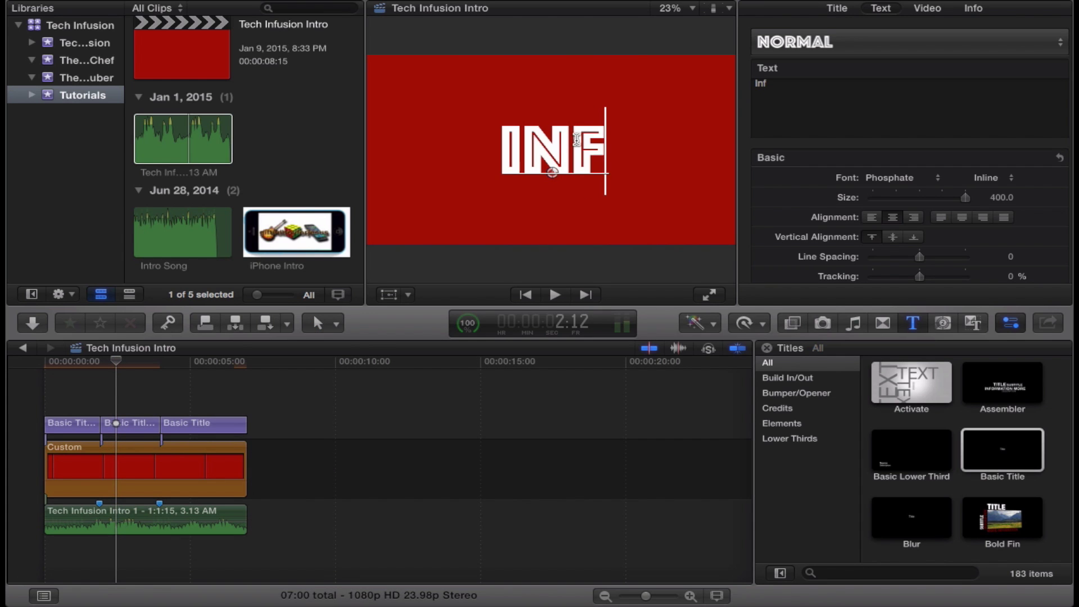
{"action": "type", "text": "usion"}
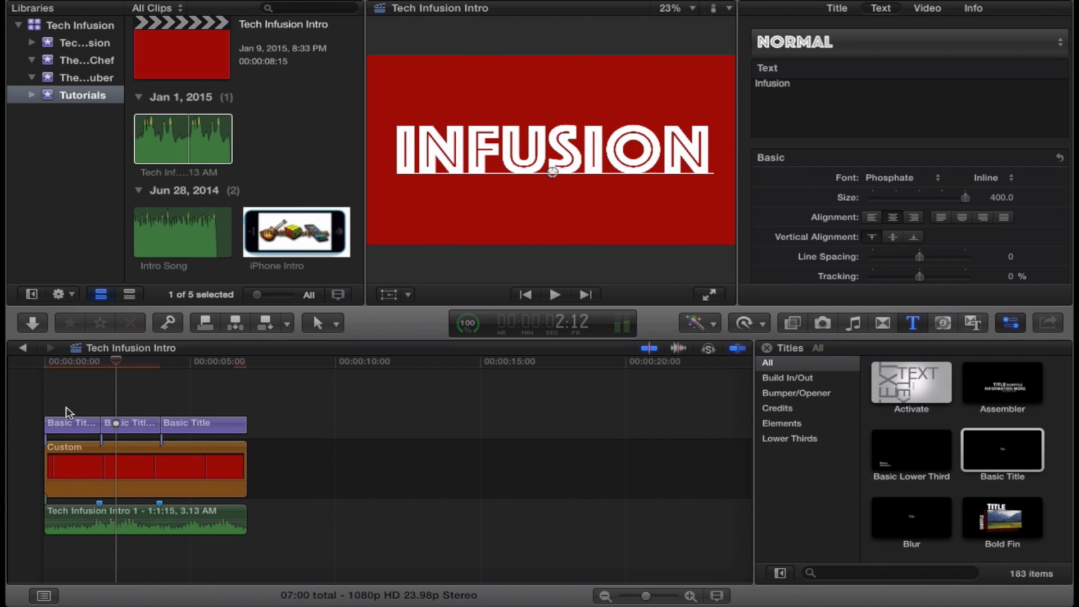
{"action": "left_click", "coordinate": [42, 401]}
{"action": "key", "text": "space"}
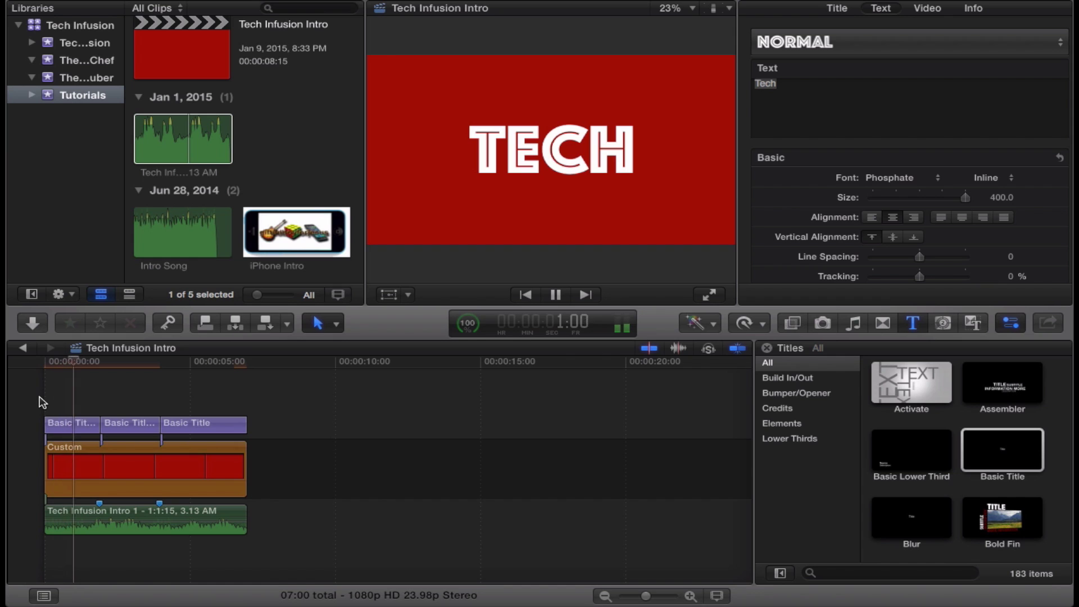
{"action": "key", "text": "space"}
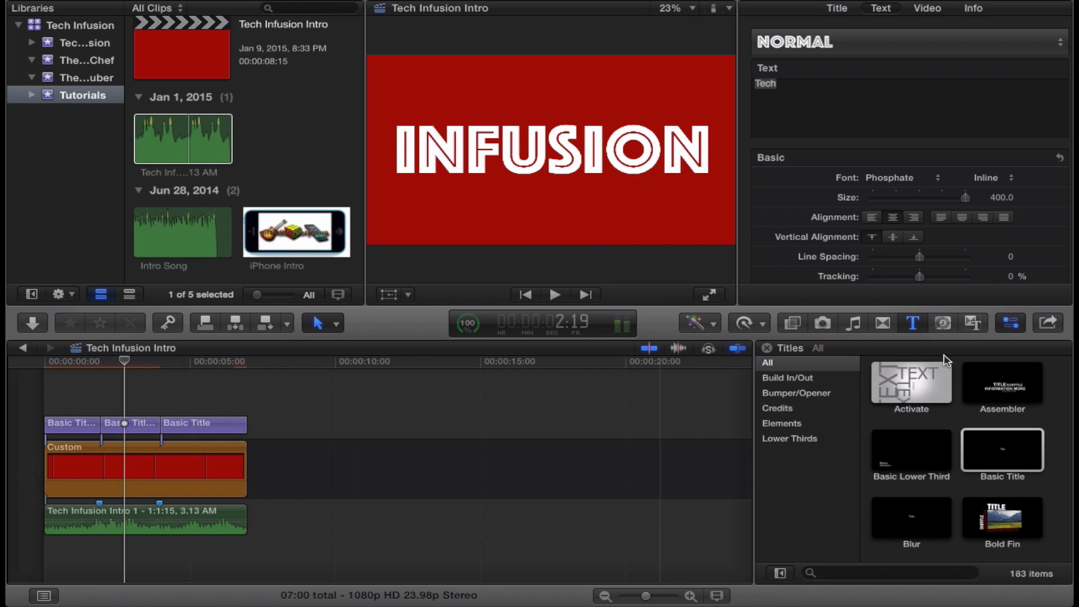
Drag the Bloom transition onto the title clips, then delete the extra Bloom at the first title's start.
{"action": "left_click", "coordinate": [884, 325]}
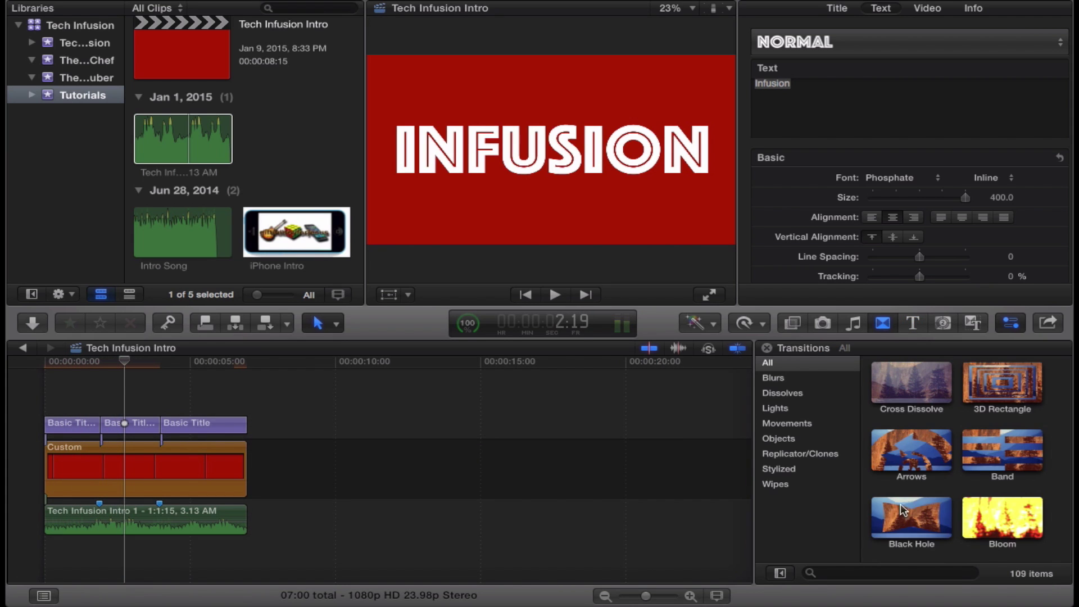
{"action": "left_click", "coordinate": [871, 570]}
{"action": "type", "text": "bloom"}
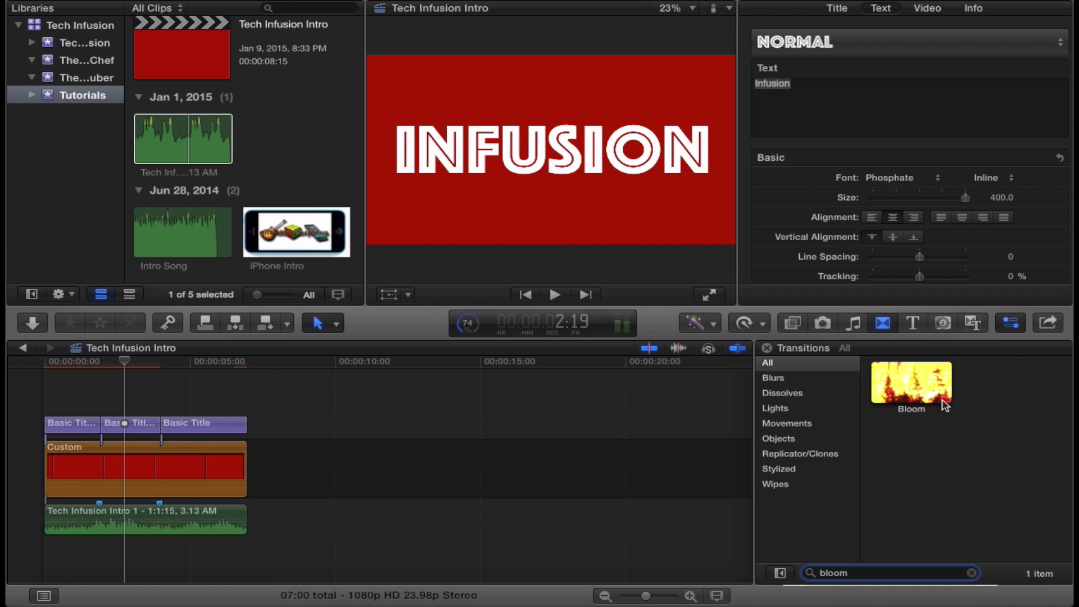
{"action": "left_click_drag", "start_coordinate": [946, 406], "coordinate": [100, 425]}
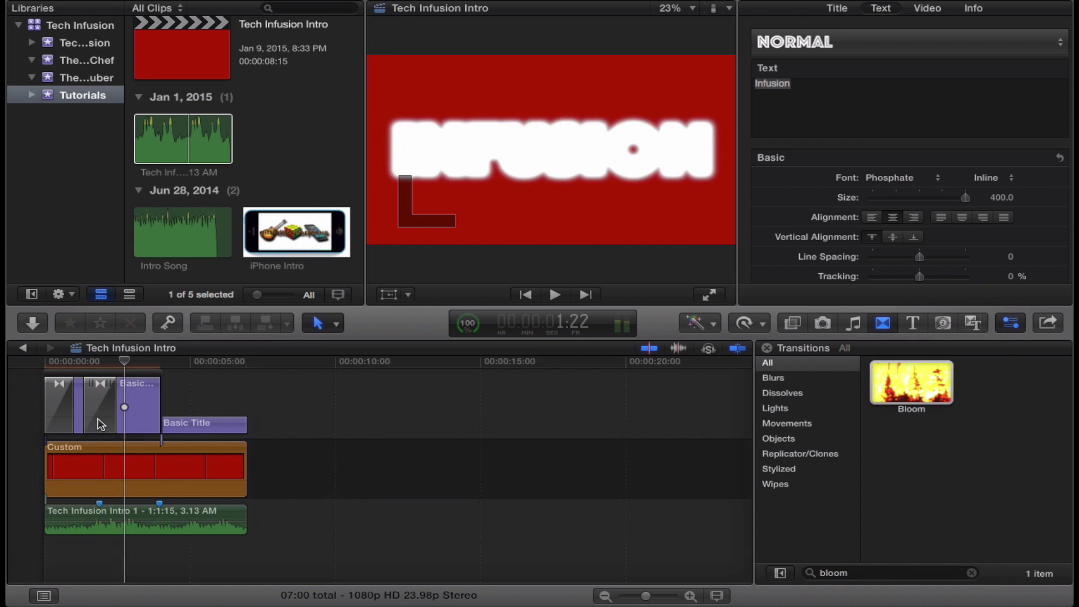
{"action": "left_click", "coordinate": [63, 398]}
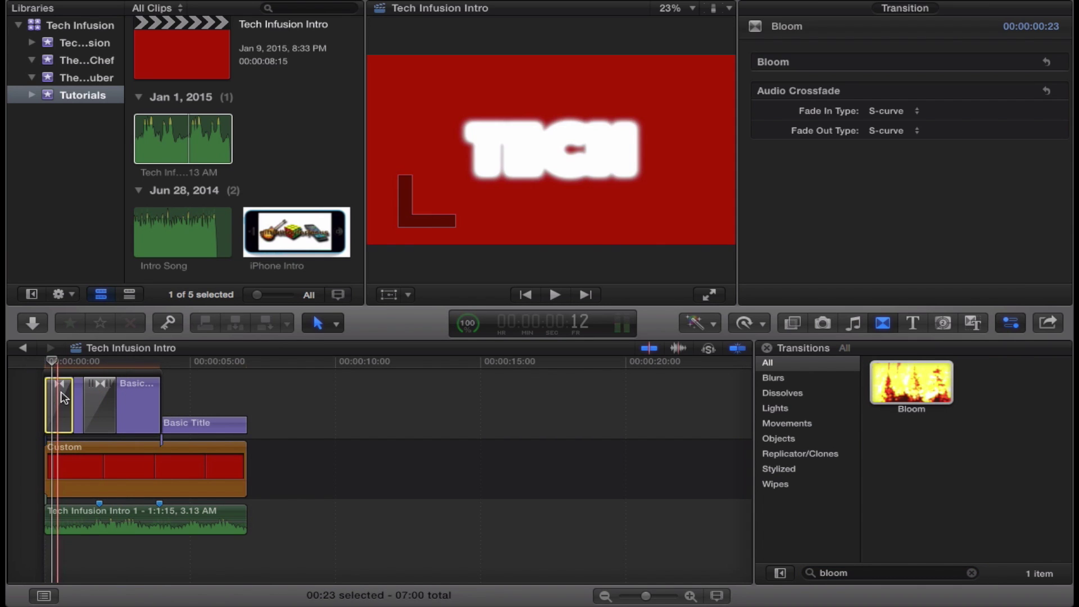
{"action": "key", "text": "Delete"}
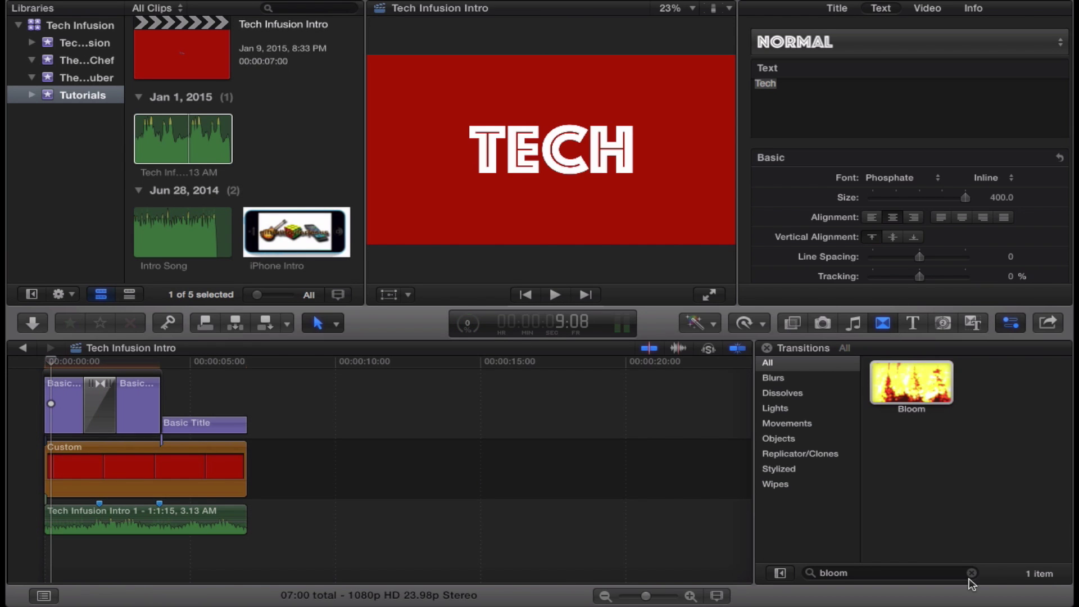
Add a Slide transition at TECH's start, shorten it to 12 frames, and preview it.
{"action": "type", "text": "slide"}
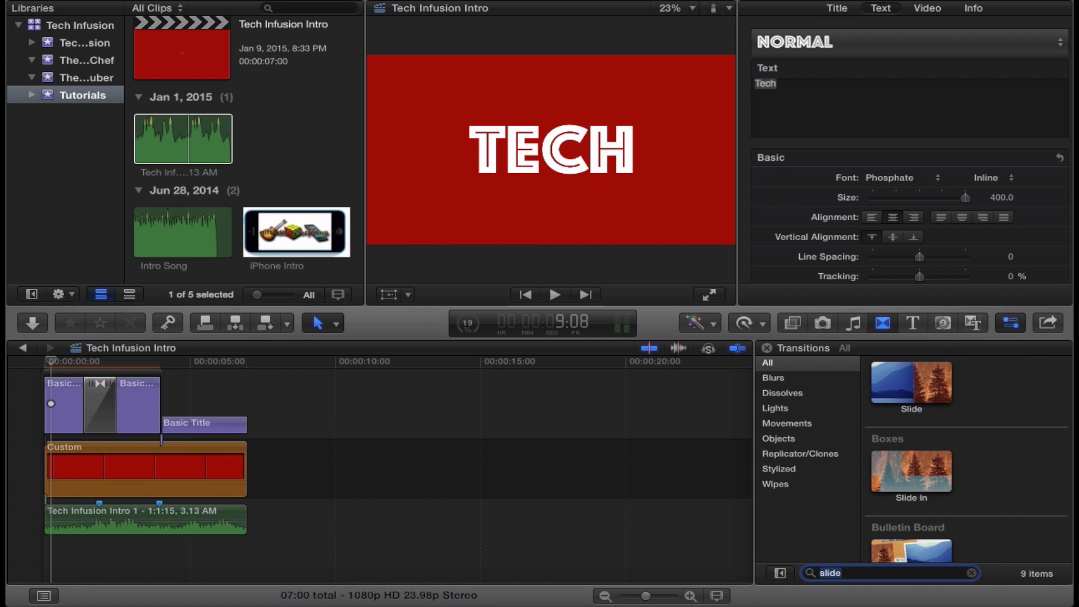
{"action": "left_click_drag", "start_coordinate": [950, 379], "coordinate": [56, 388]}
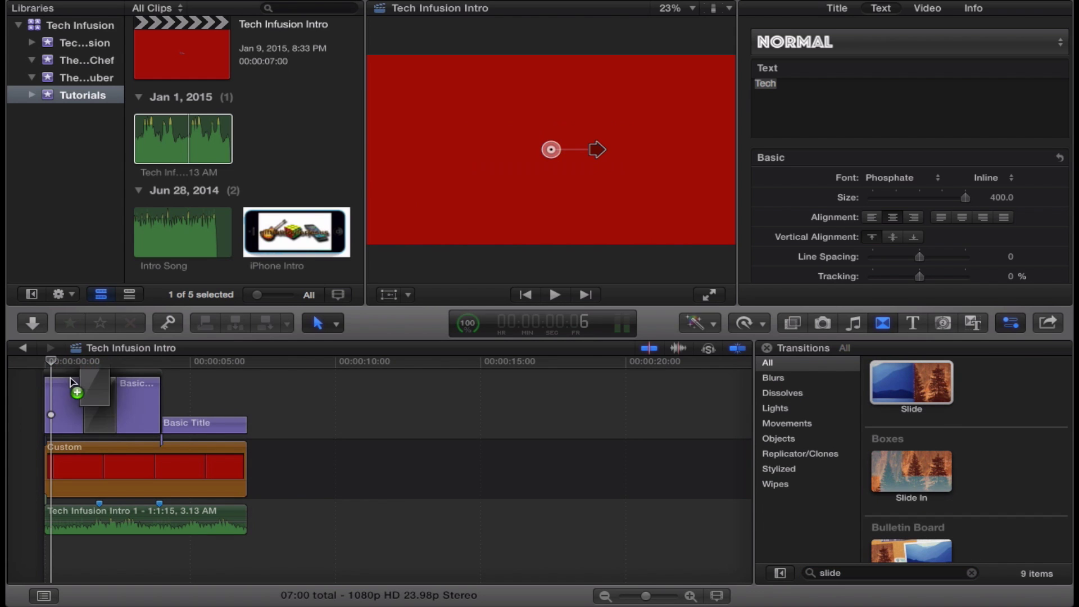
{"action": "key", "text": "space"}
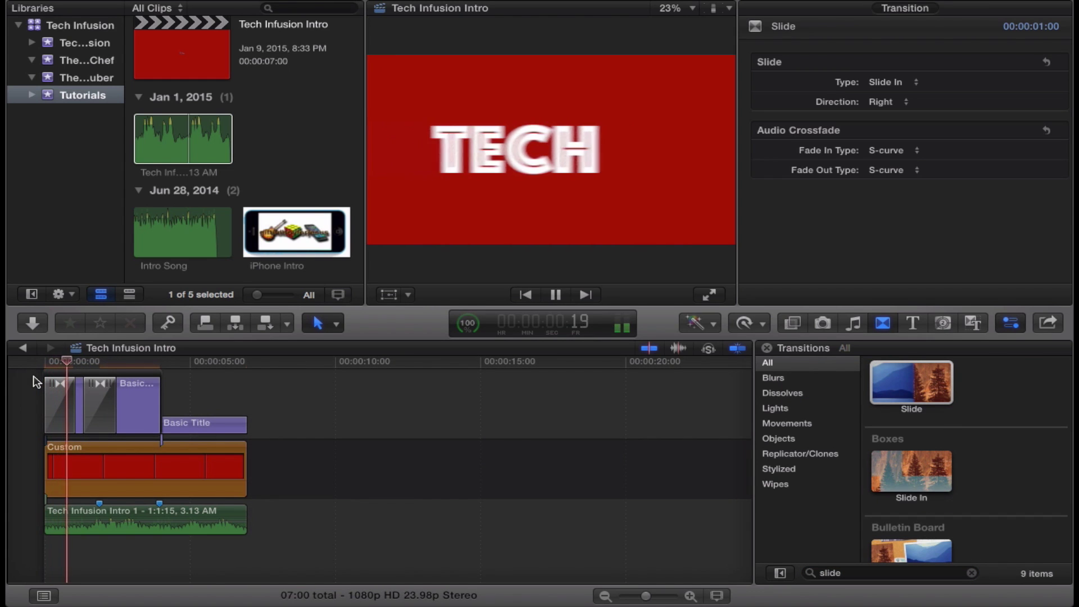
{"action": "left_click_drag", "start_coordinate": [77, 386], "coordinate": [49, 398]}
{"action": "key", "text": "space"}
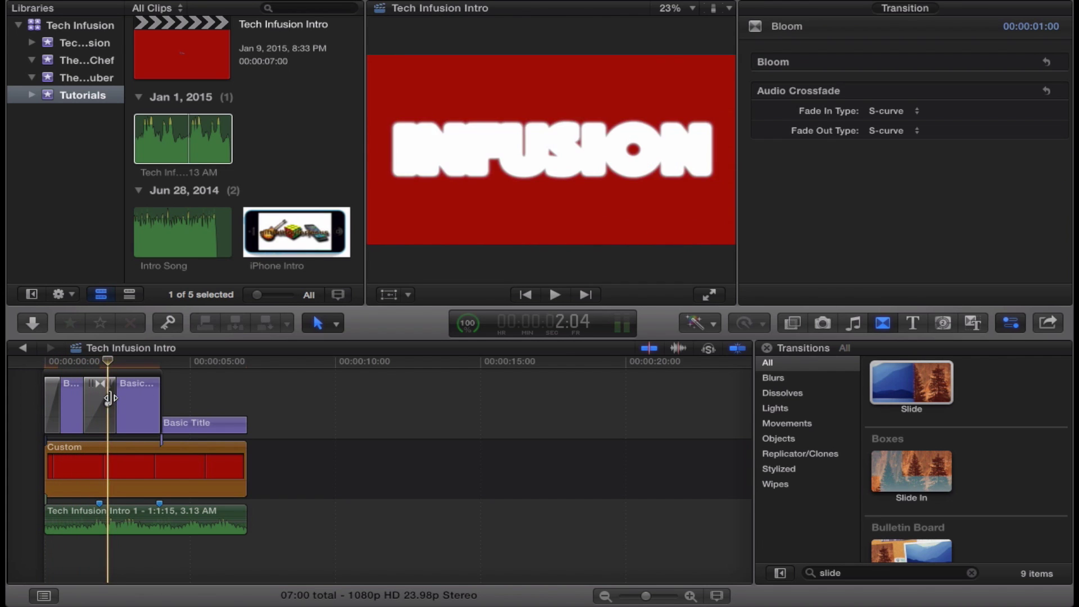
Trim the Bloom transition between the titles to 19 frames and replay the intro.
{"action": "left_click_drag", "start_coordinate": [109, 398], "coordinate": [106, 398]}
{"action": "left_click", "coordinate": [72, 365]}
{"action": "key", "text": "space"}
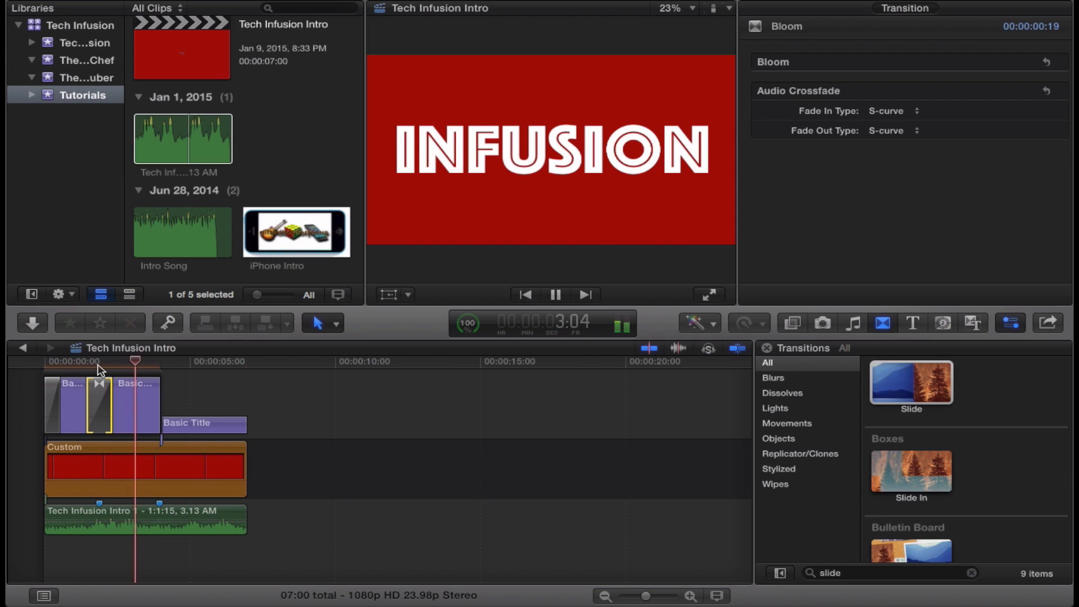
Replace the third title clip with the Lens Flare title found by searching 'lens'.
{"action": "key", "text": "space"}
{"action": "left_click", "coordinate": [202, 424]}
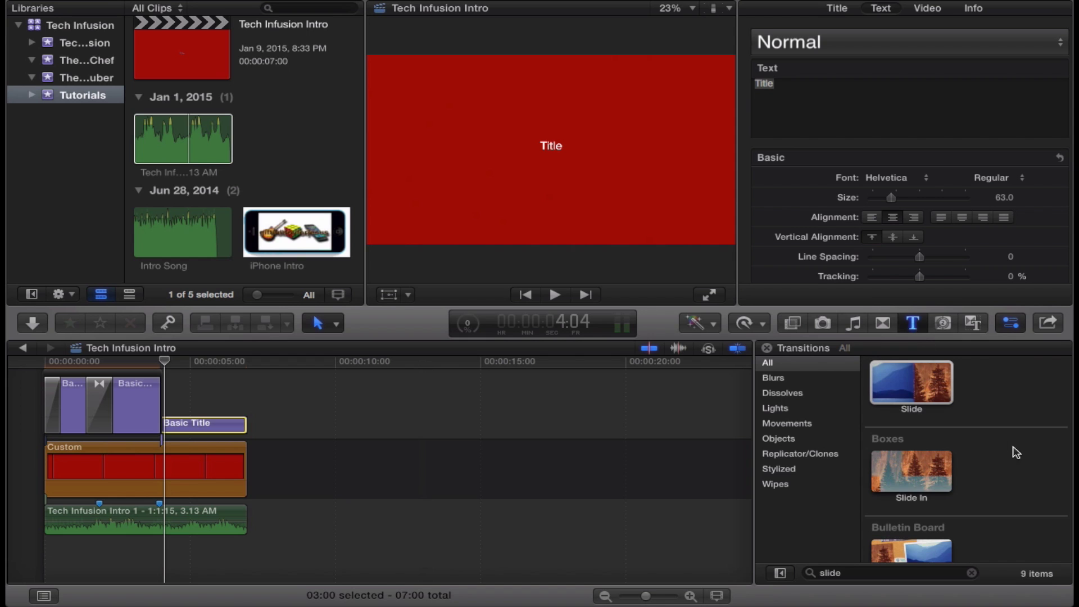
{"action": "left_click", "coordinate": [960, 584]}
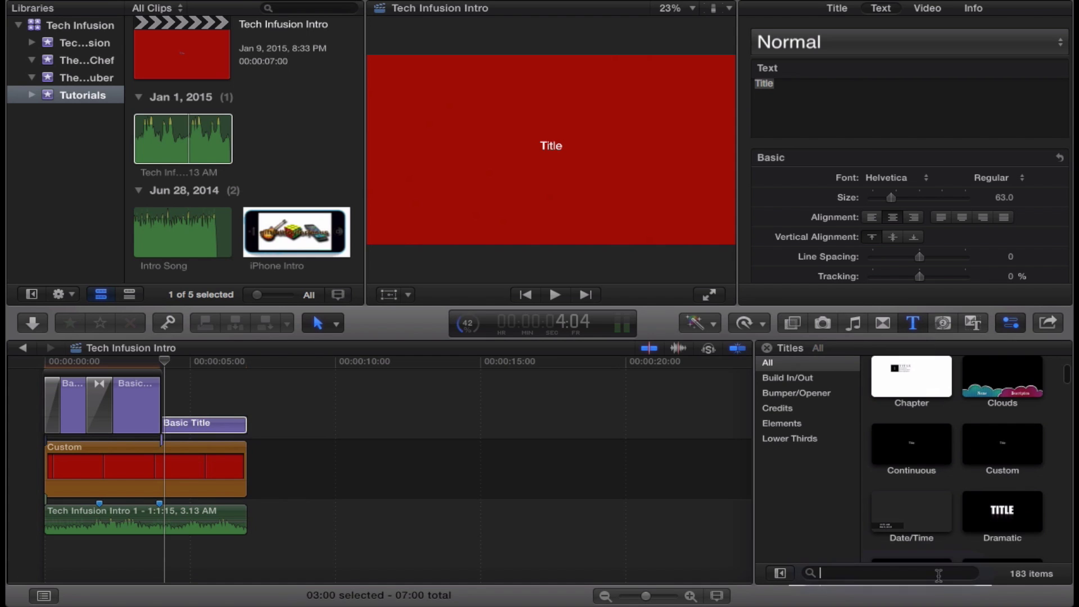
{"action": "type", "text": "lens"}
{"action": "left_click_drag", "start_coordinate": [949, 393], "coordinate": [186, 414]}
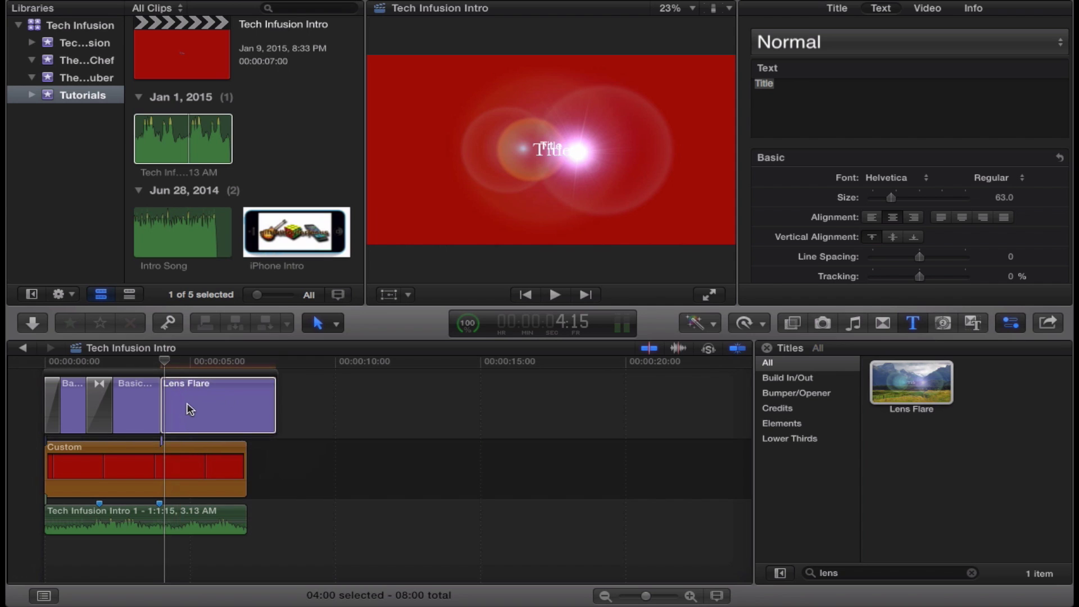
Trim the Lens Flare title to end with the background at 07:00 and preview it.
{"action": "key", "text": "ctrl+t"}
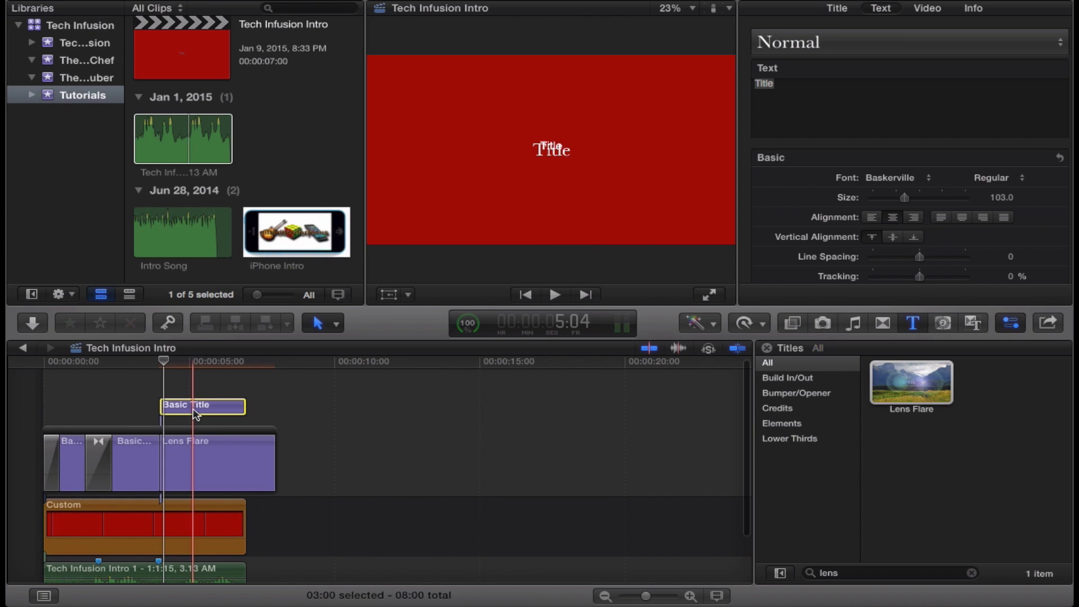
{"action": "key", "text": "Delete"}
{"action": "left_click_drag", "start_coordinate": [276, 447], "coordinate": [248, 447]}
{"action": "key", "text": "space"}
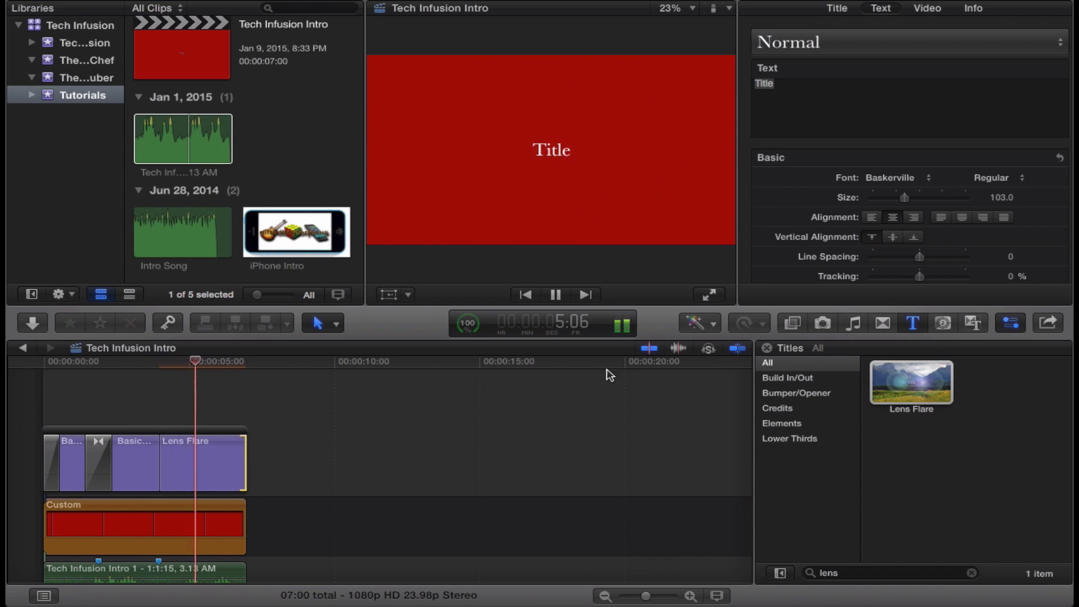
{"action": "key", "text": "space"}
Put a Cross Dissolve before the Lens Flare title, preview it, and reselect Lens Flare.
{"action": "left_click", "coordinate": [883, 323]}
{"action": "left_click_drag", "start_coordinate": [911, 382], "coordinate": [143, 445]}
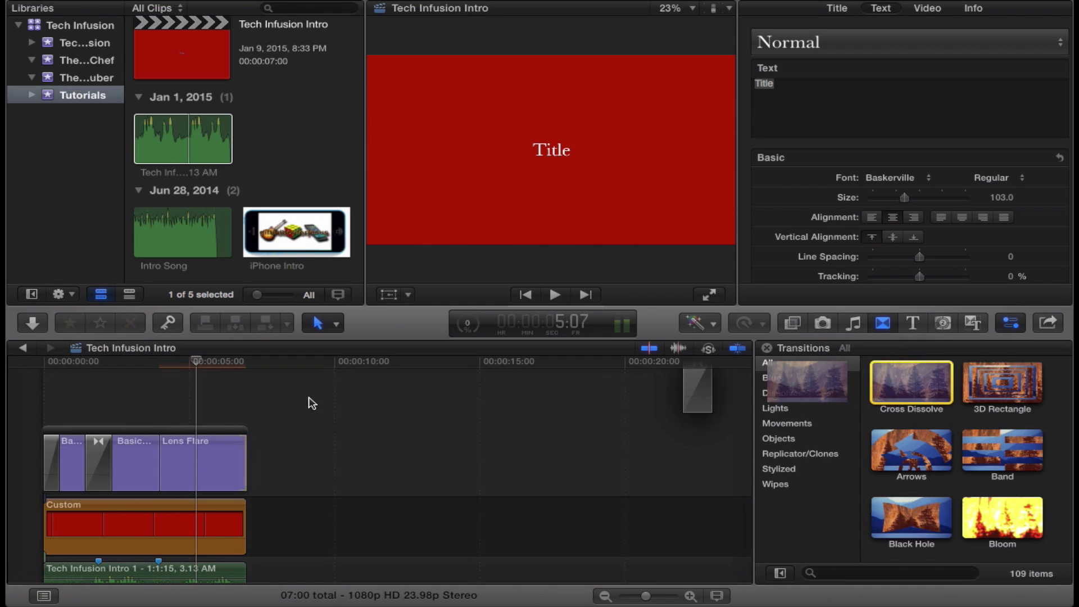
{"action": "key", "text": "space"}
{"action": "left_click", "coordinate": [149, 423]}
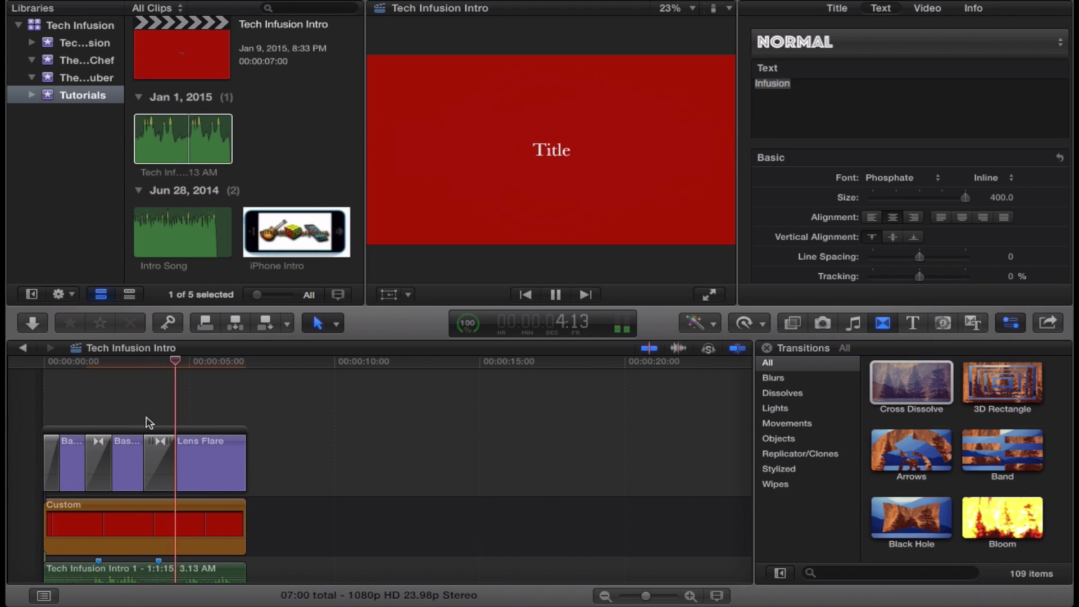
{"action": "key", "text": "space"}
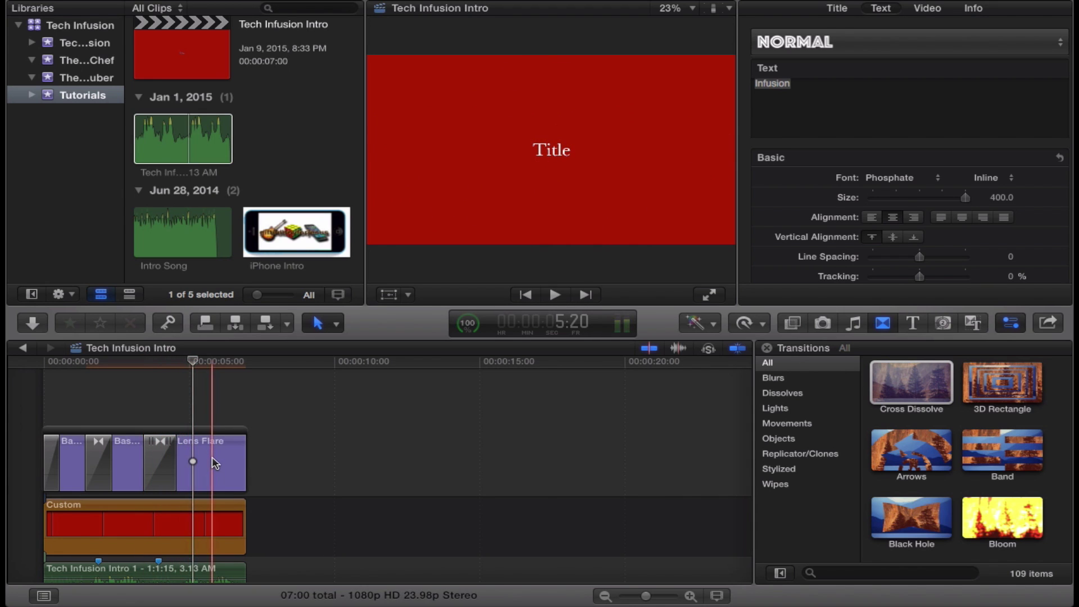
{"action": "left_click", "coordinate": [197, 445]}
{"action": "left_click", "coordinate": [198, 432]}
Set the Lens Flare title's font to Phosphate.
{"action": "left_click", "coordinate": [198, 442]}
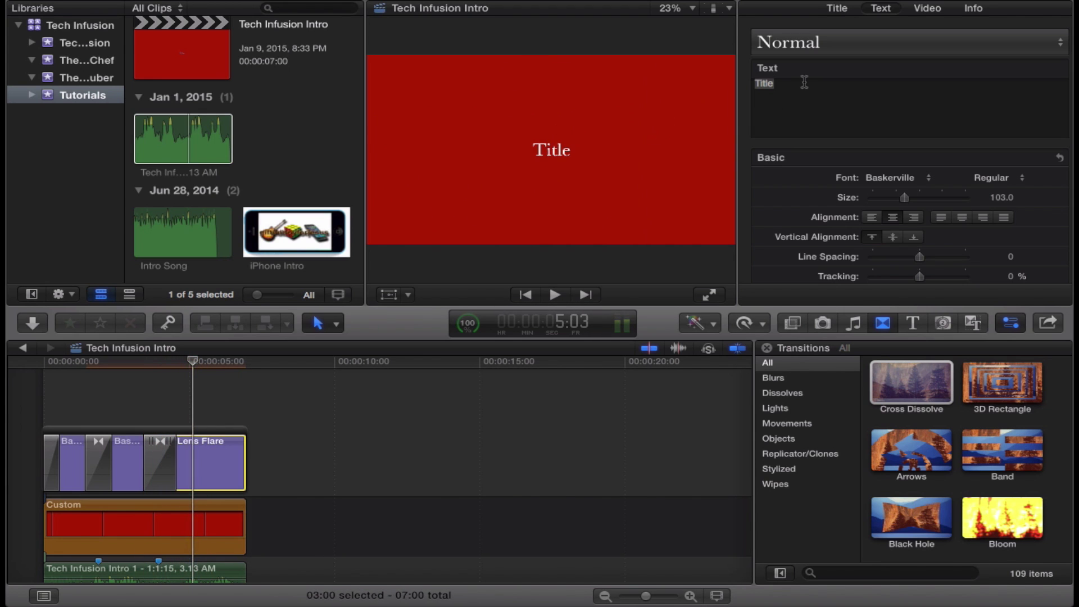
{"action": "left_click", "coordinate": [885, 178]}
{"action": "scroll", "coordinate": [862, 348], "scroll_direction": "down", "scroll_amount": 15}
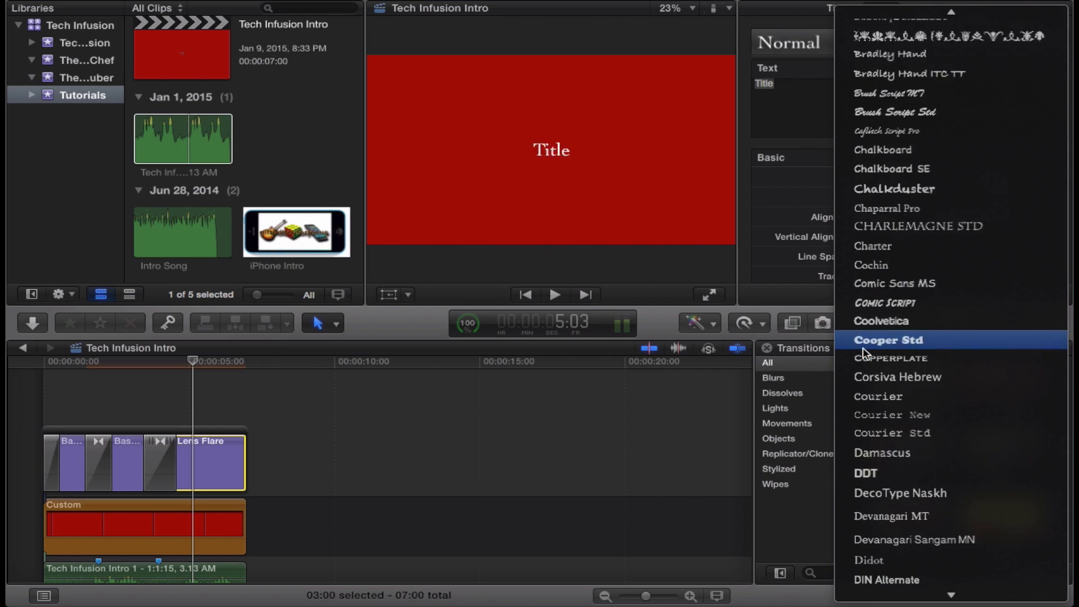
{"action": "scroll", "coordinate": [876, 377], "scroll_direction": "down", "scroll_amount": 10}
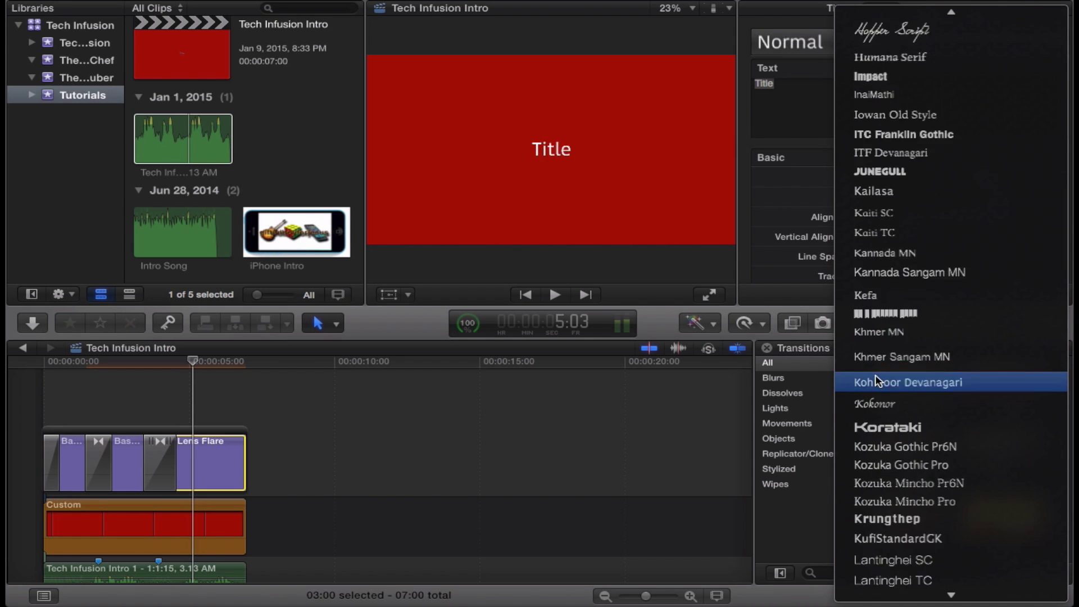
{"action": "scroll", "coordinate": [922, 443], "scroll_direction": "down", "scroll_amount": 10}
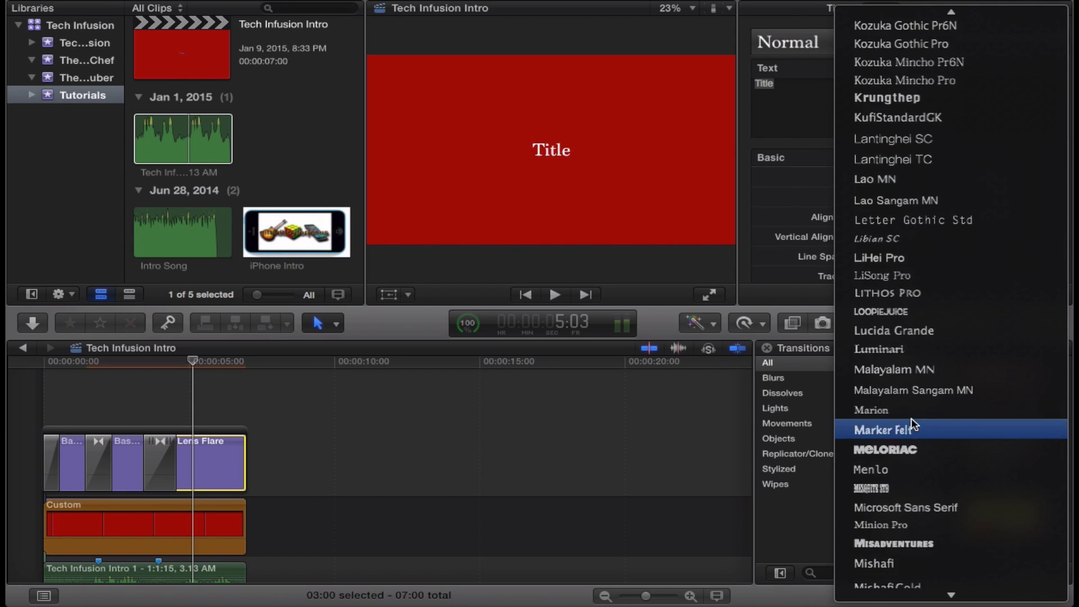
{"action": "scroll", "coordinate": [911, 417], "scroll_direction": "down", "scroll_amount": 15}
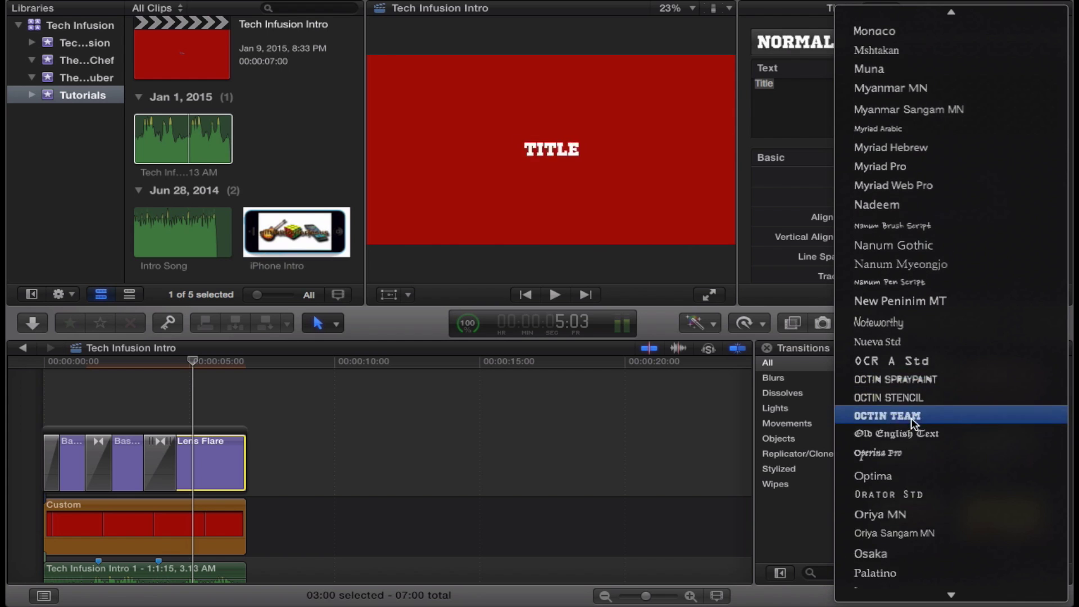
{"action": "left_click", "coordinate": [885, 547]}
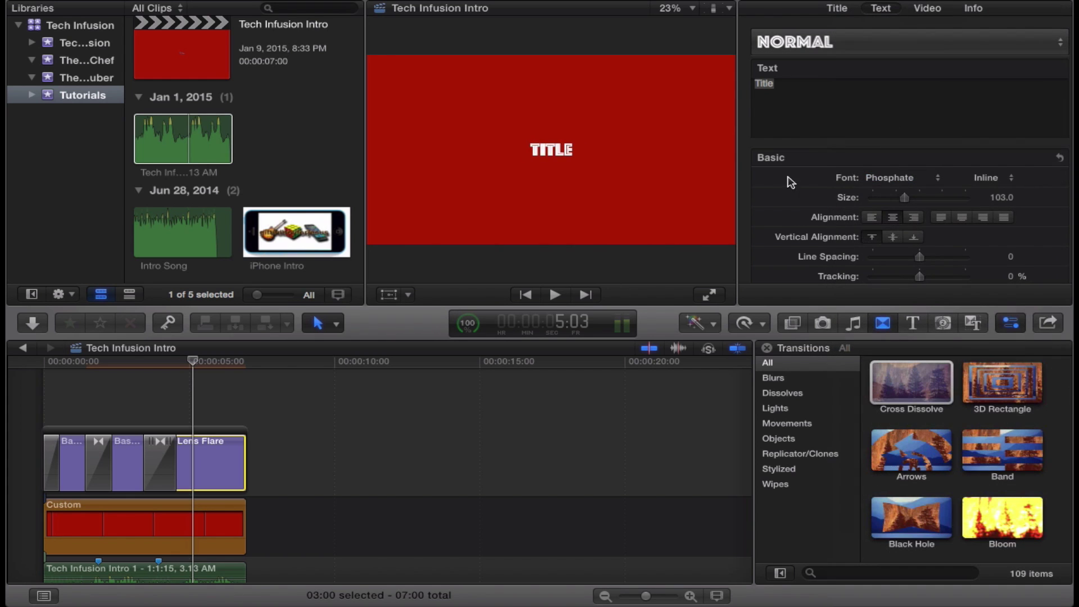
Replace the placeholder text with 'Tech Infusion' at size 261 and start a new line.
{"action": "key", "text": "BackSpace"}
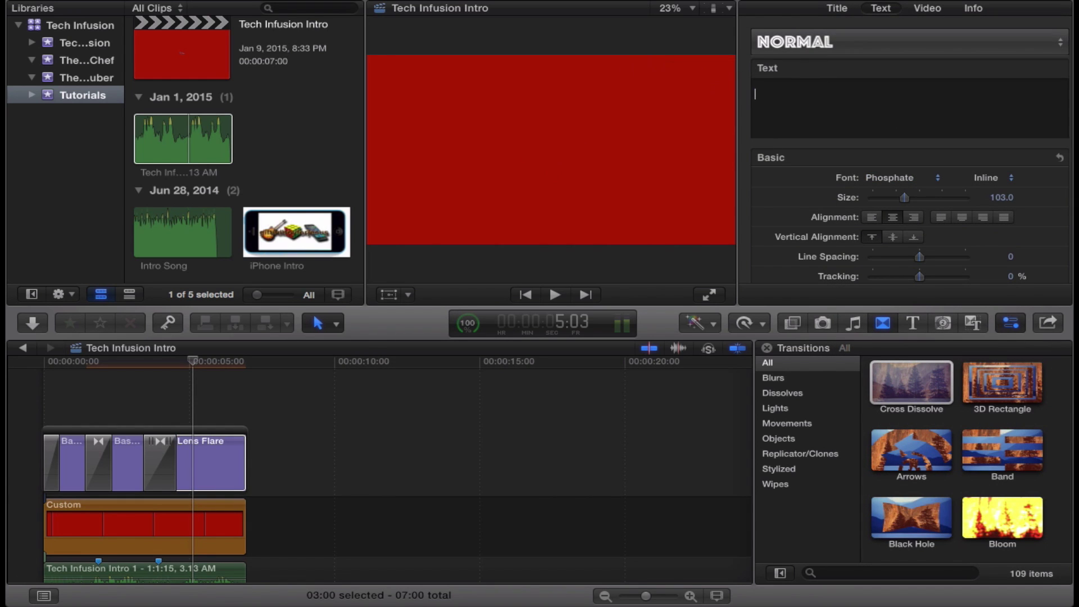
{"action": "type", "text": "Tech Infusion"}
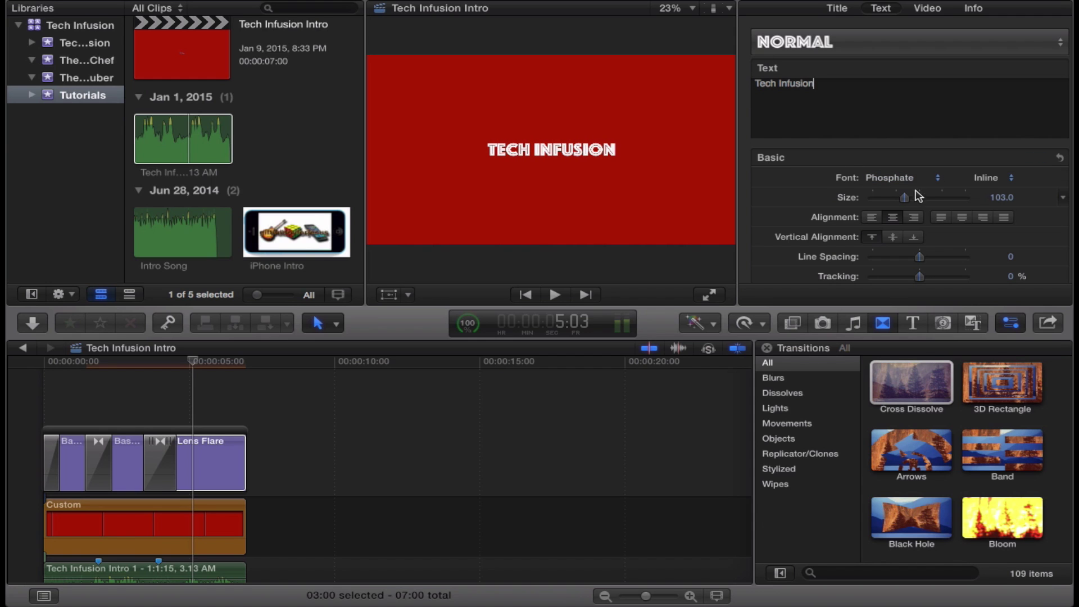
{"action": "left_click_drag", "start_coordinate": [905, 197], "coordinate": [957, 198]}
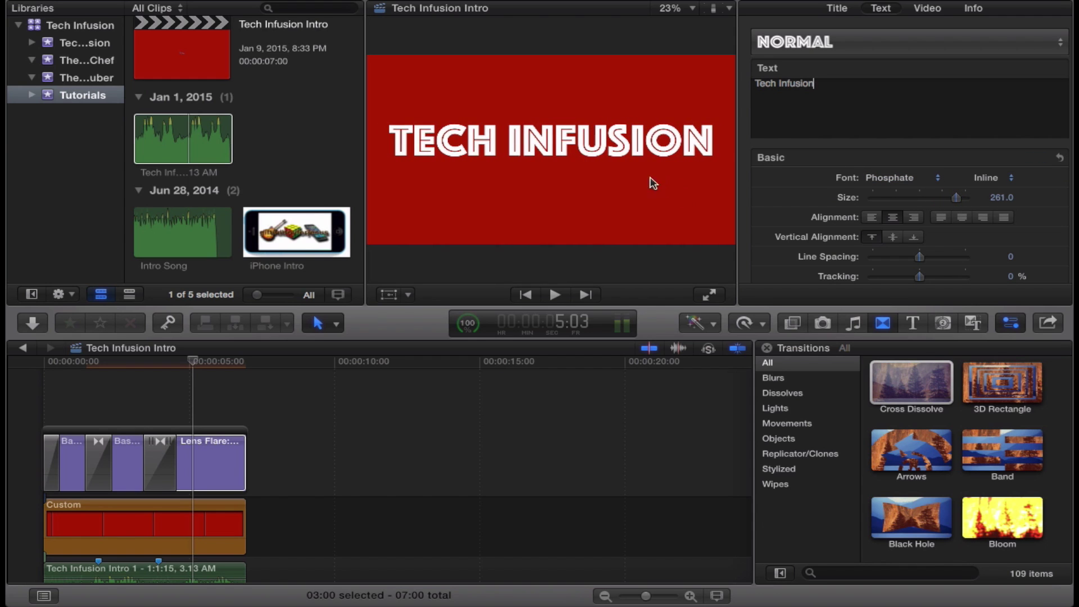
{"action": "key", "text": "Return"}
Preview the earlier finished Tech Infusion Intro, then return to the Tutorials project.
{"action": "left_click", "coordinate": [108, 44]}
{"action": "left_click", "coordinate": [189, 148]}
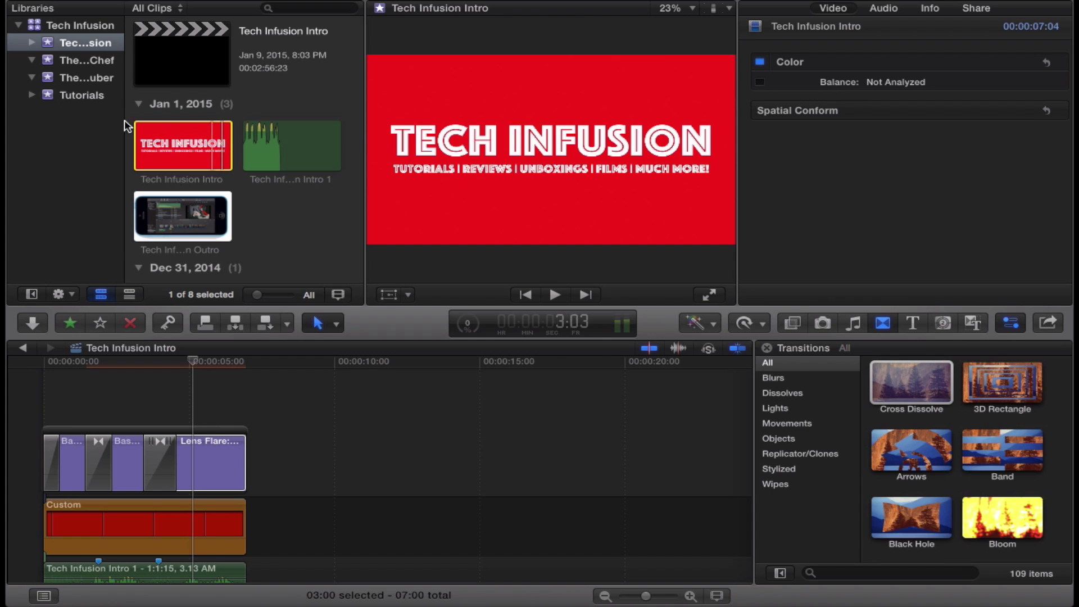
{"action": "left_click", "coordinate": [82, 95]}
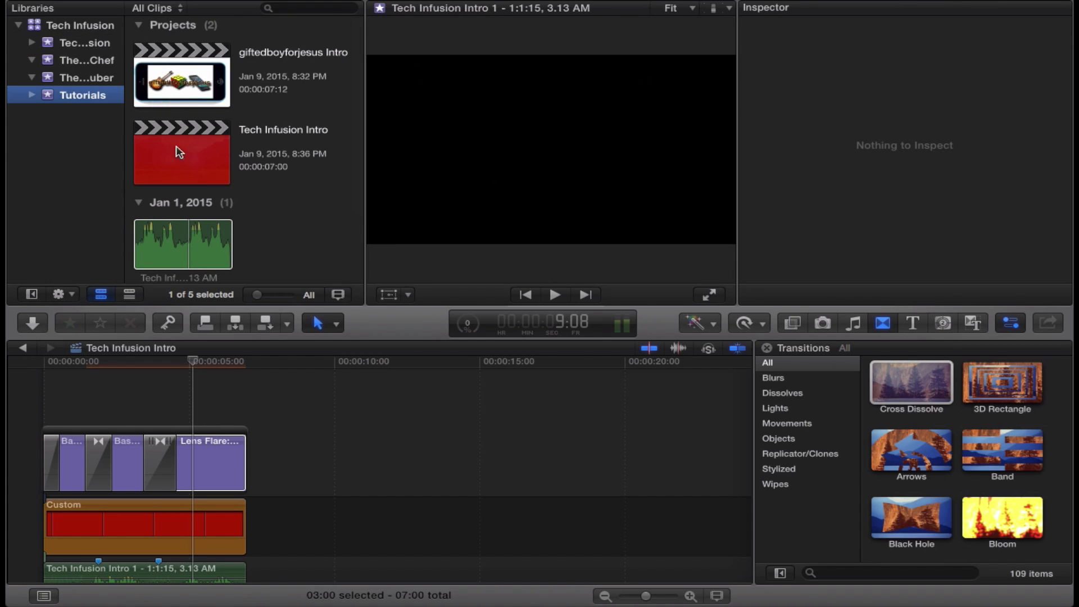
{"action": "left_click", "coordinate": [185, 147]}
Compare the Lens Flare title's end against the earlier finished intro clip, then reselect Lens Flare.
{"action": "left_click", "coordinate": [222, 475]}
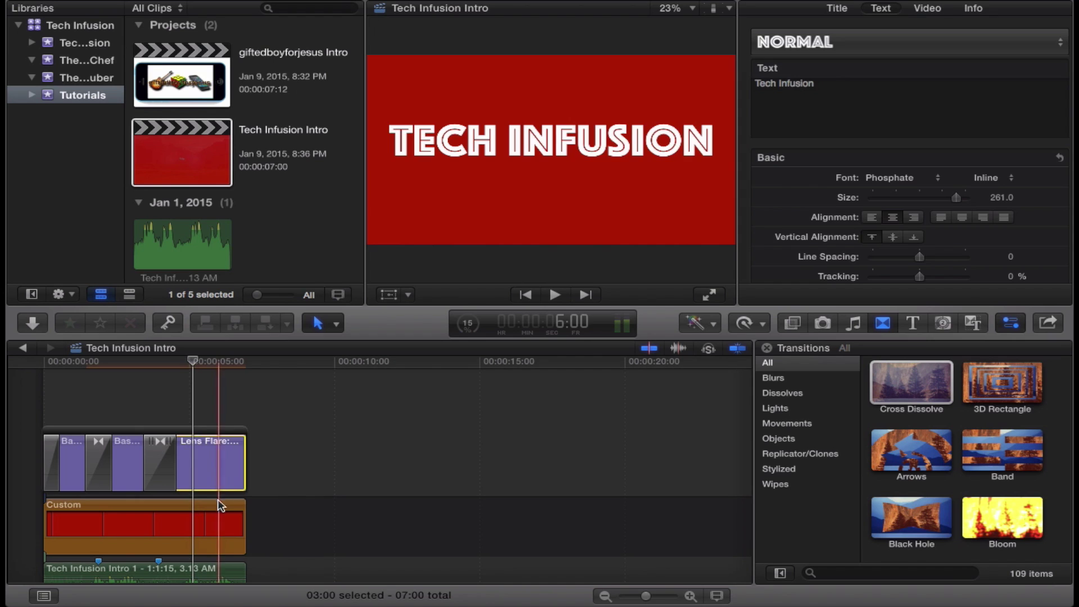
{"action": "left_click", "coordinate": [235, 416]}
{"action": "left_click", "coordinate": [102, 43]}
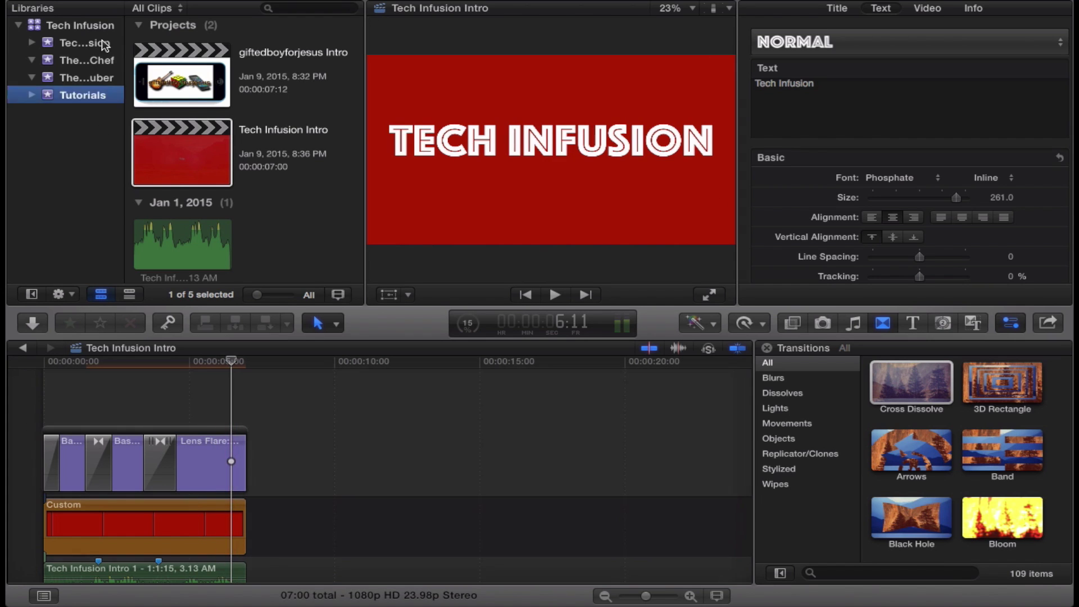
{"action": "left_click", "coordinate": [216, 135]}
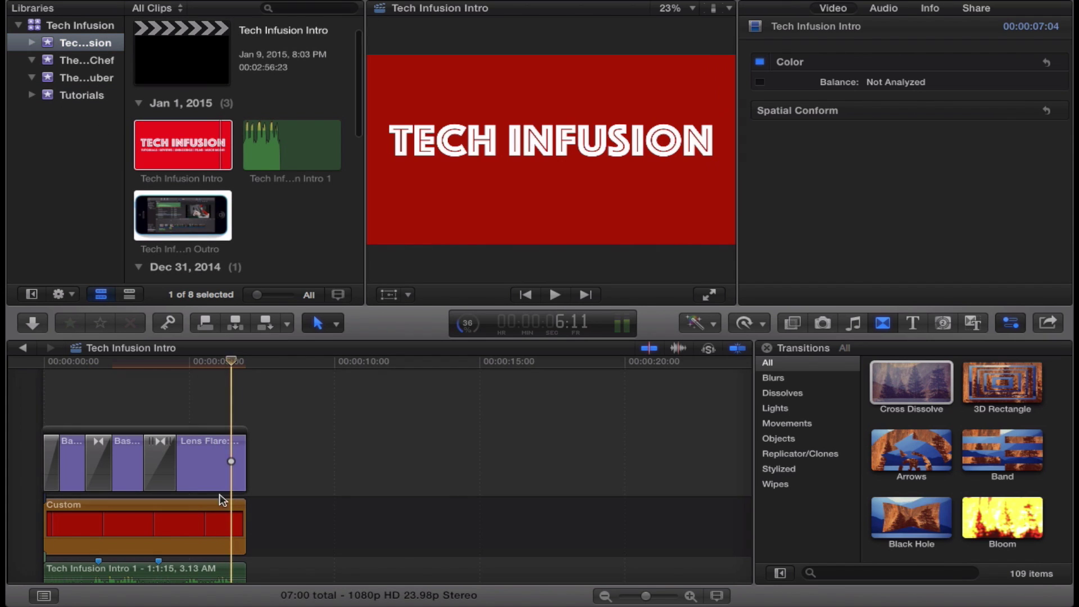
{"action": "left_click", "coordinate": [216, 469]}
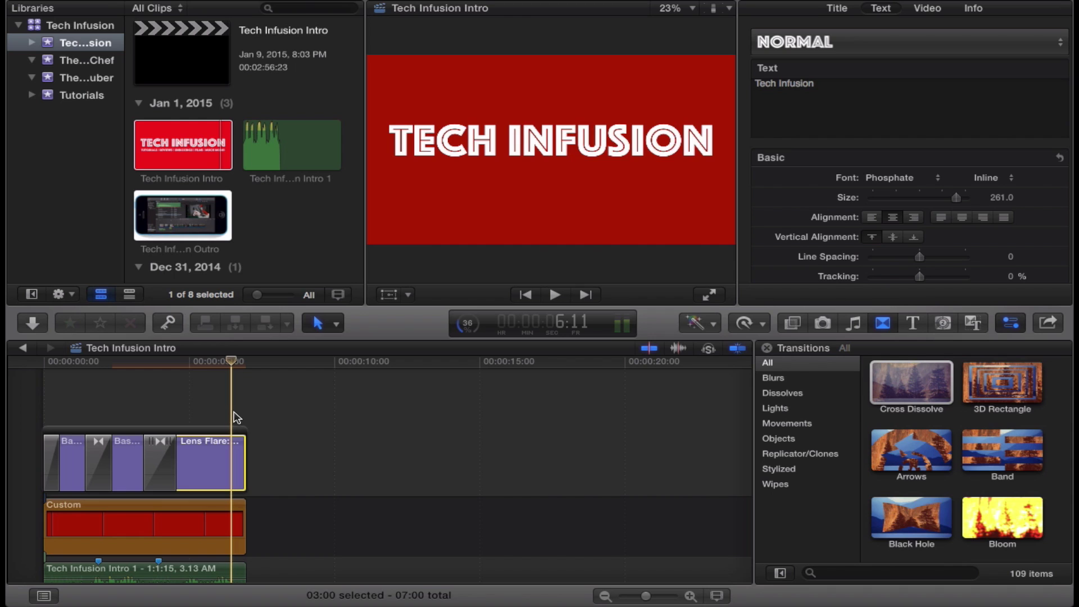
Add a second line 'Tutorials | Reviews | Unboxings | Films | Much More!' at size 71.
{"action": "left_click", "coordinate": [834, 87]}
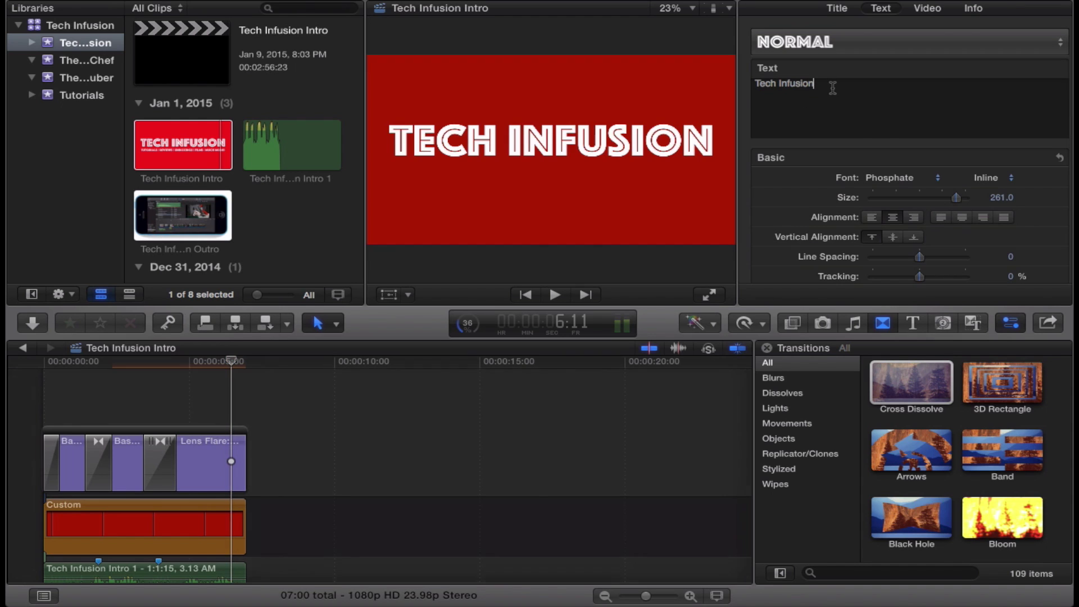
{"action": "key", "text": "Return"}
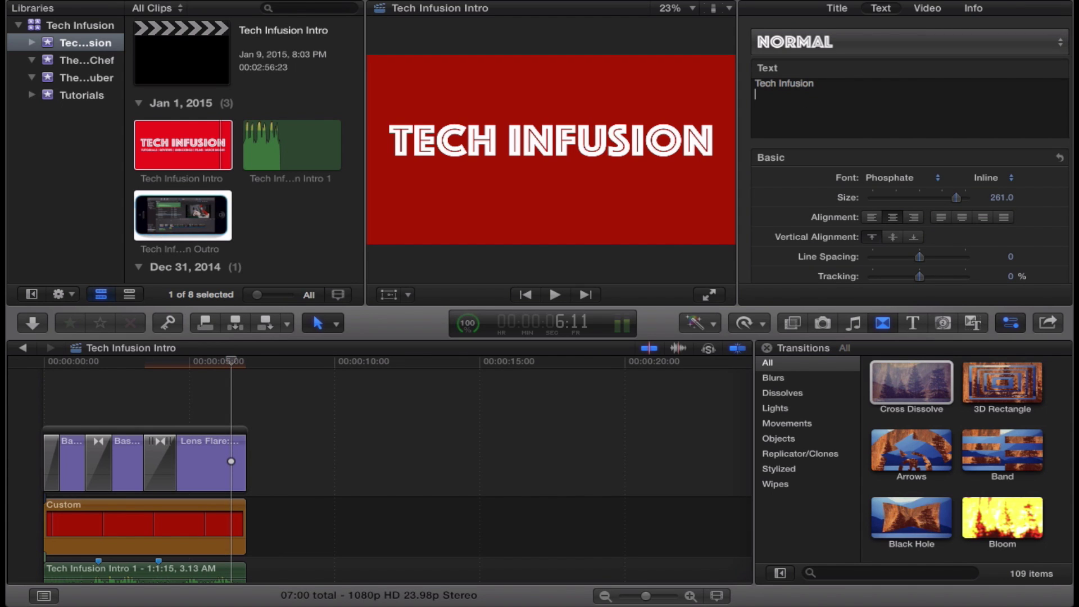
{"action": "type", "text": "Tutorials"}
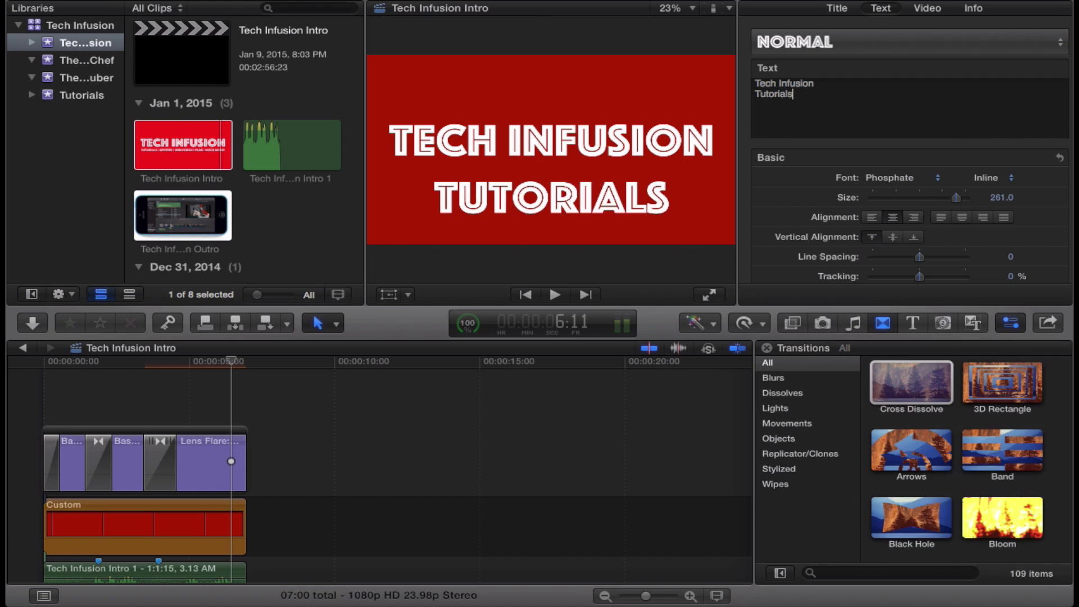
{"action": "left_click_drag", "start_coordinate": [763, 111], "coordinate": [755, 94]}
{"action": "left_click_drag", "start_coordinate": [956, 198], "coordinate": [896, 200]}
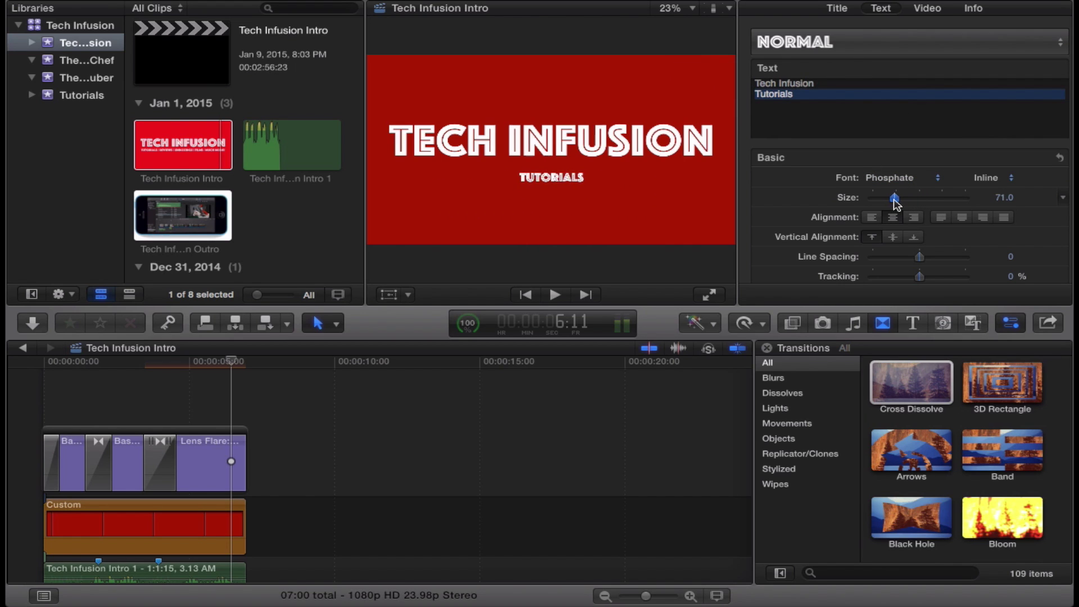
{"action": "left_click", "coordinate": [823, 99]}
{"action": "type", "text": "| Review"}
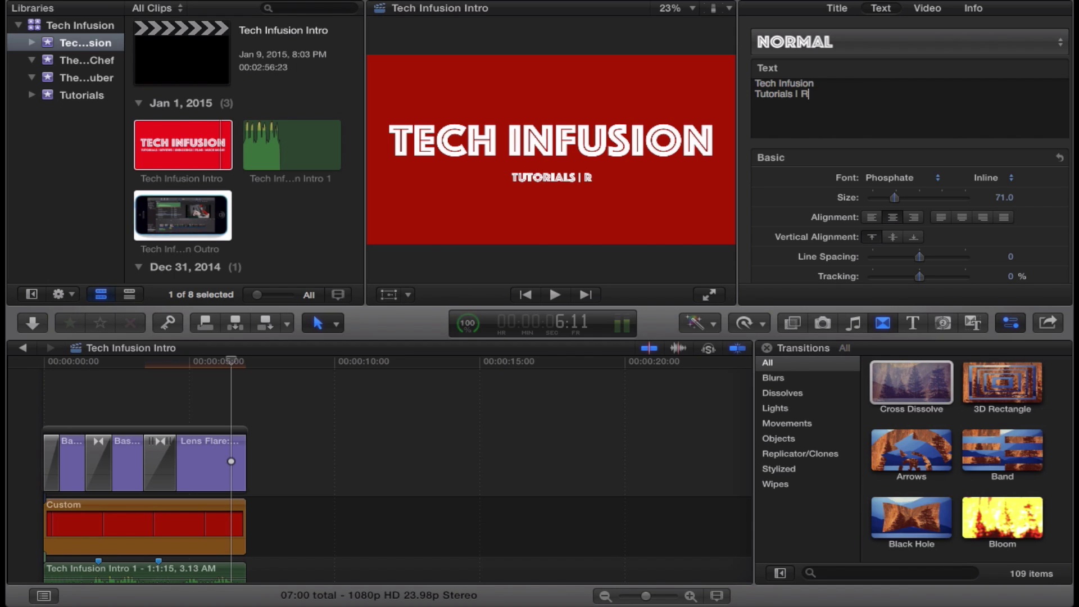
{"action": "type", "text": "s | "}
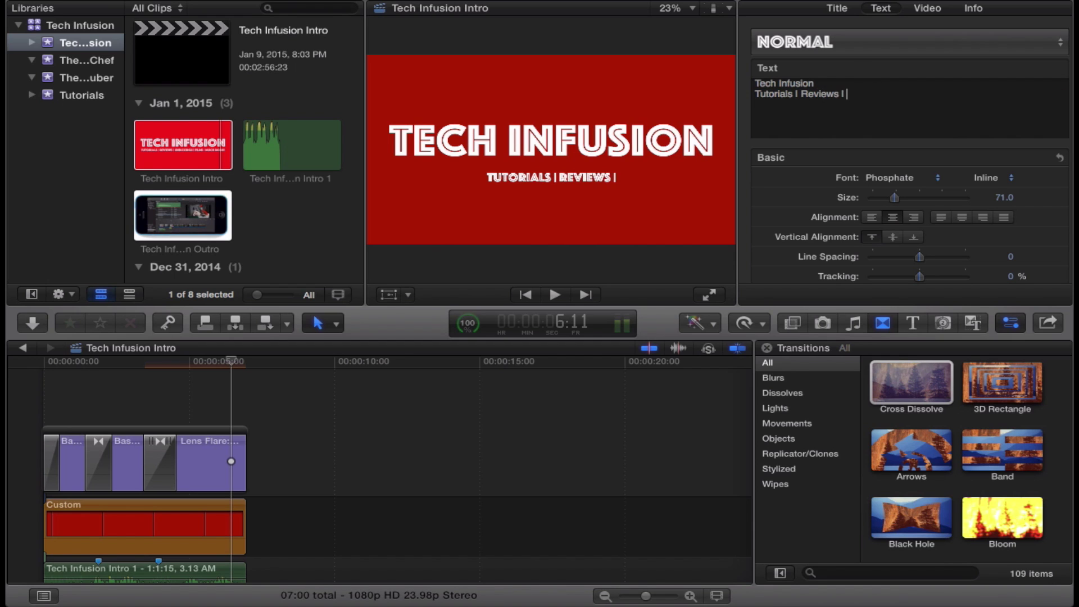
{"action": "type", "text": "Unboxings"}
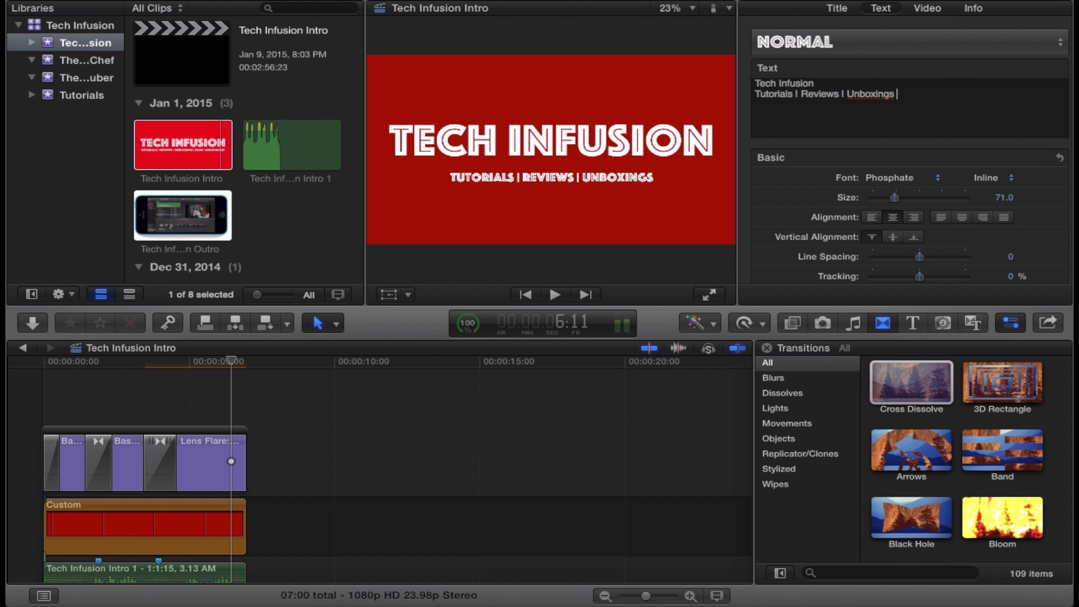
{"action": "type", "text": " | Films |"}
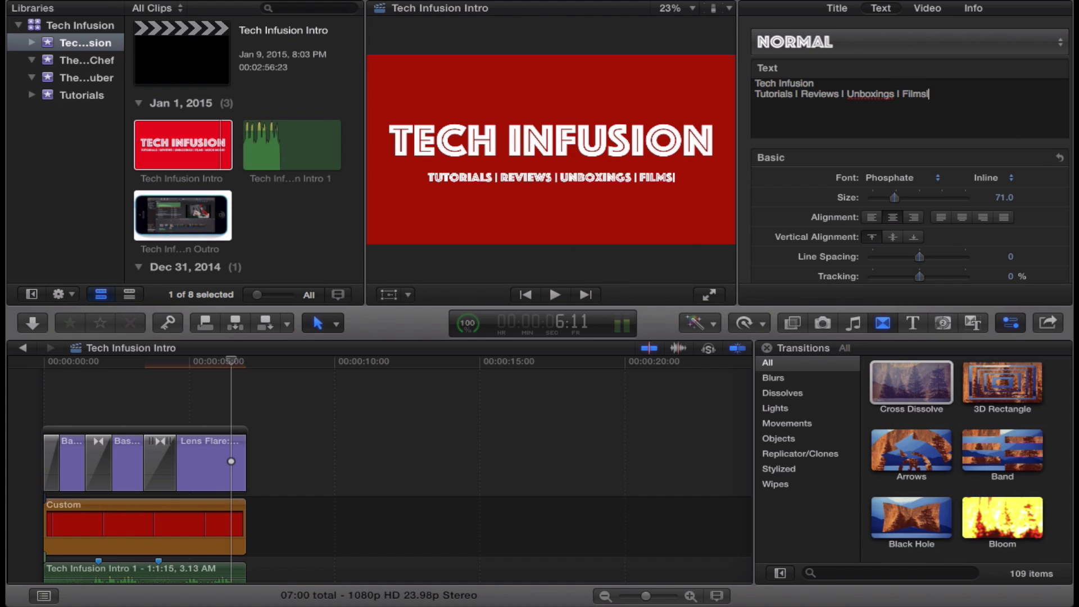
{"action": "type", "text": " Mu"}
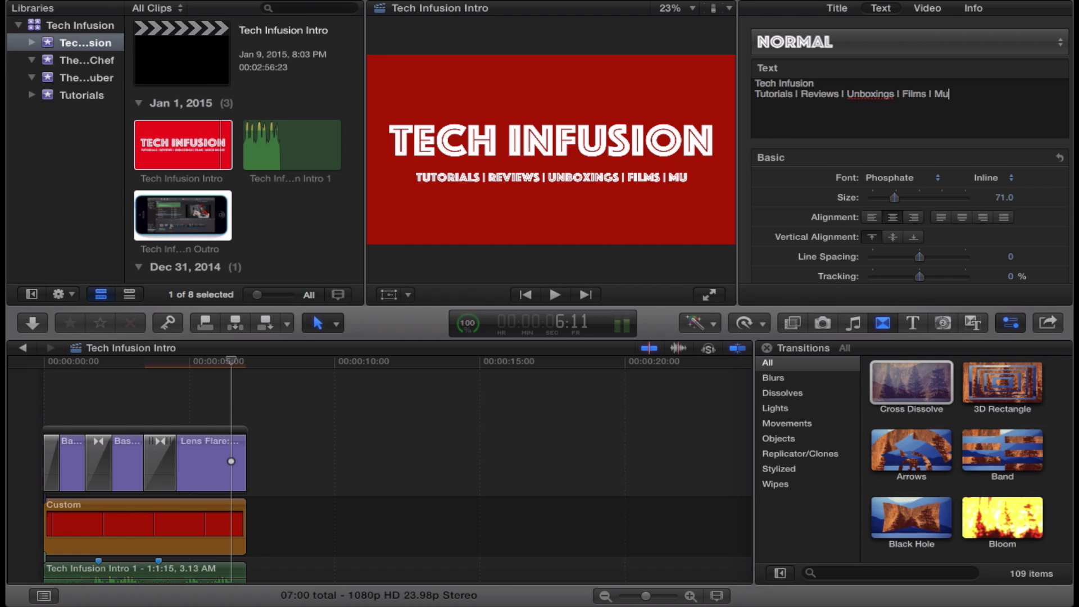
{"action": "type", "text": "ch More!"}
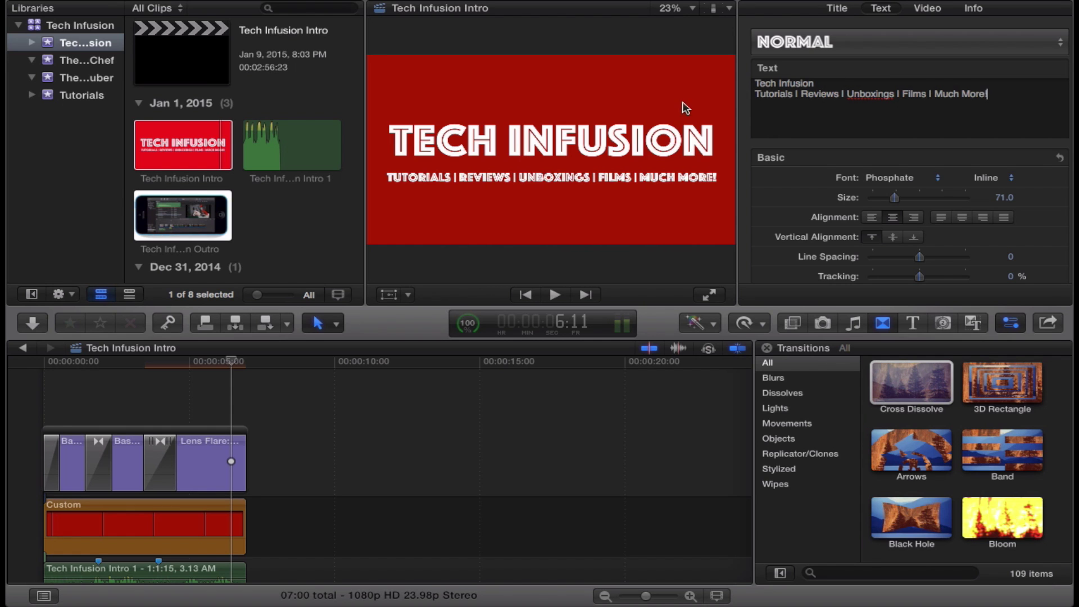
Deselect the title and select the opening Slide transition.
{"action": "left_click", "coordinate": [470, 463]}
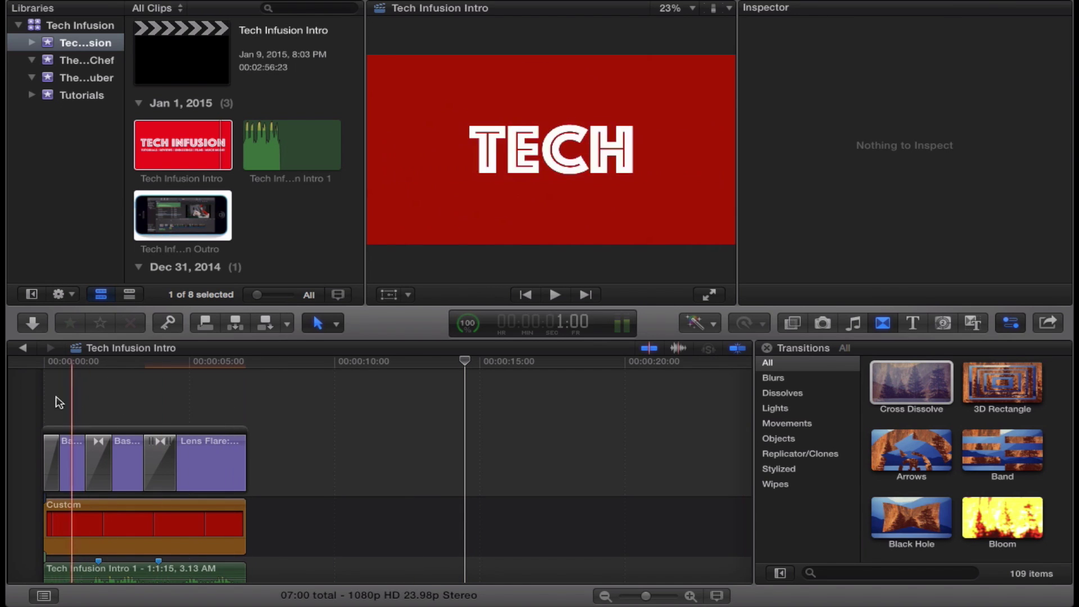
{"action": "left_click", "coordinate": [25, 410]}
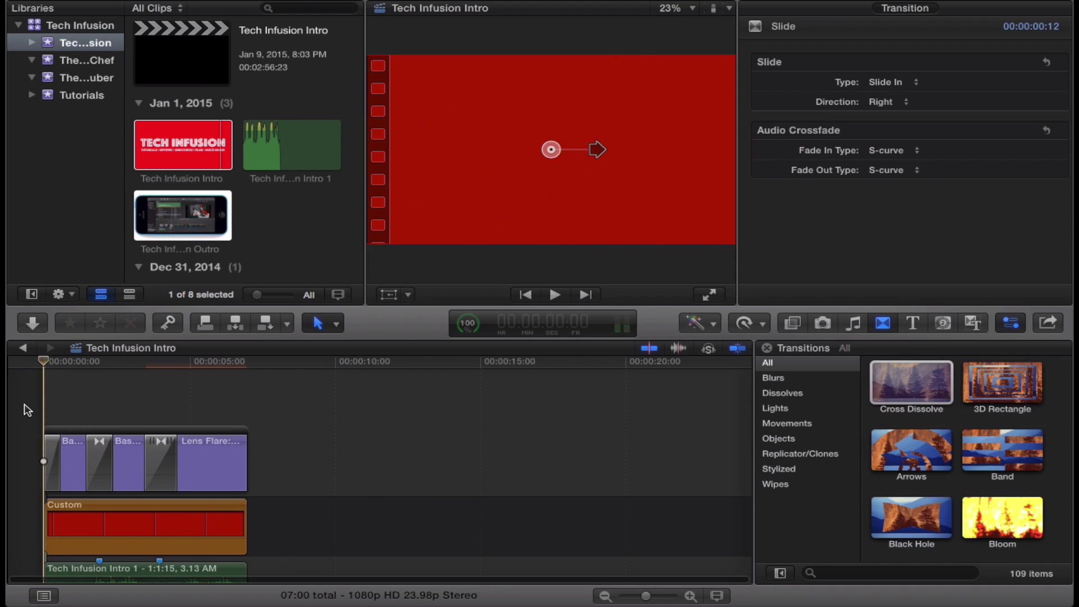
{"action": "scroll", "coordinate": [24, 411], "scroll_direction": "down", "scroll_amount": 2}
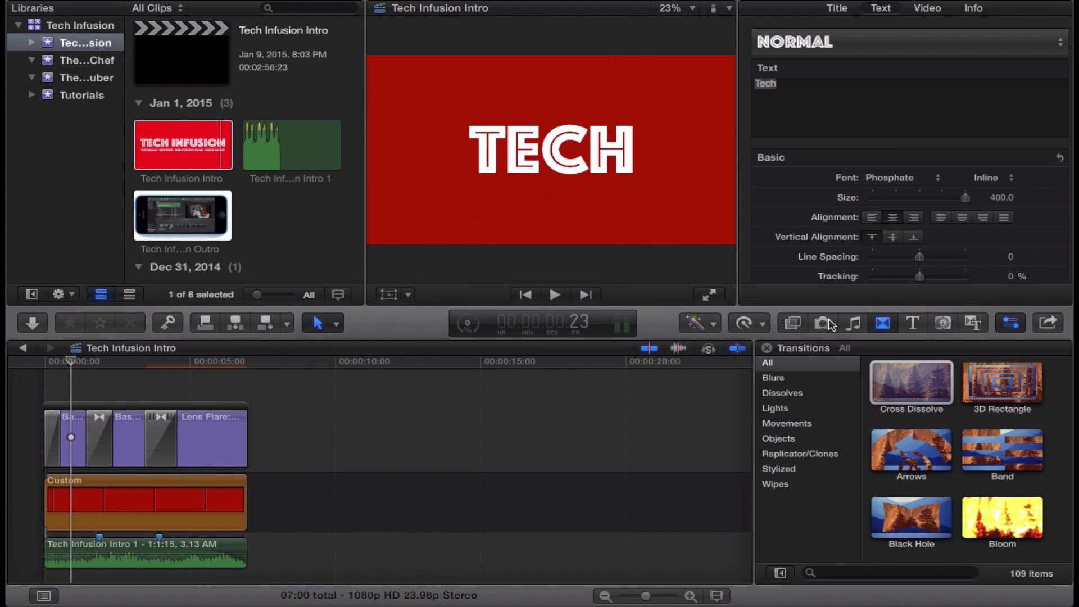
In the Music and Sound browser, search the sounds and switch the source to Final Cut Pro Sound Effects.
{"action": "left_click", "coordinate": [855, 323]}
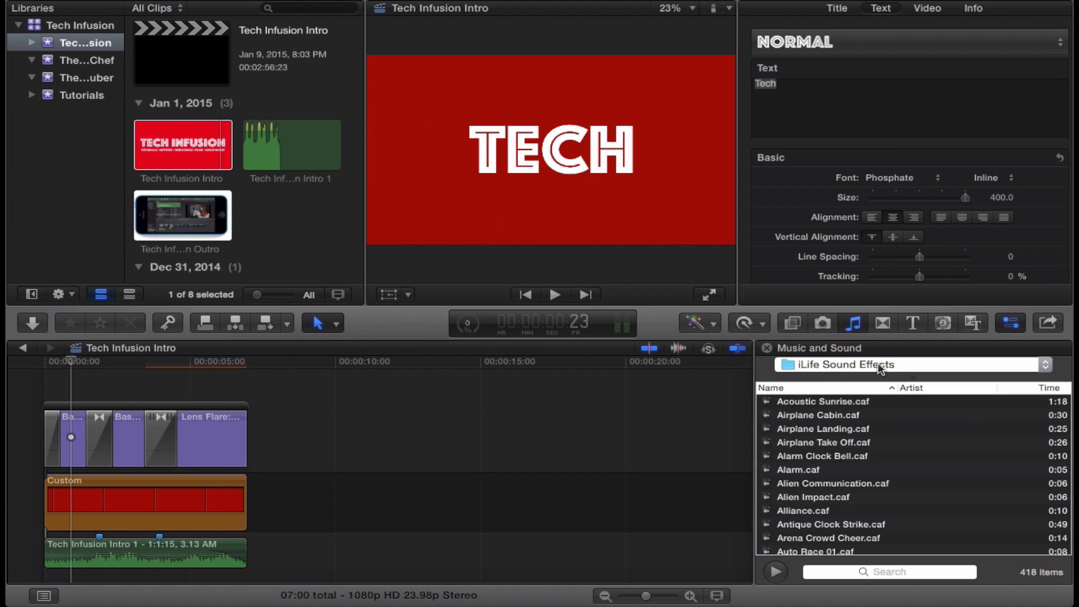
{"action": "left_click", "coordinate": [878, 365]}
{"action": "left_click", "coordinate": [832, 366]}
{"action": "left_click", "coordinate": [832, 572]}
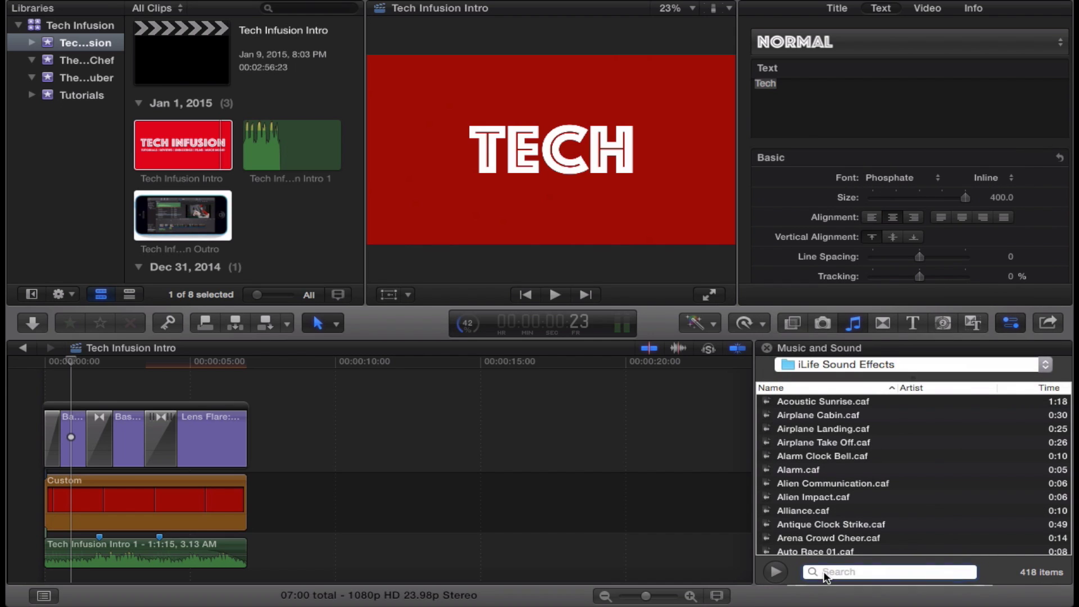
{"action": "type", "text": "wipe"}
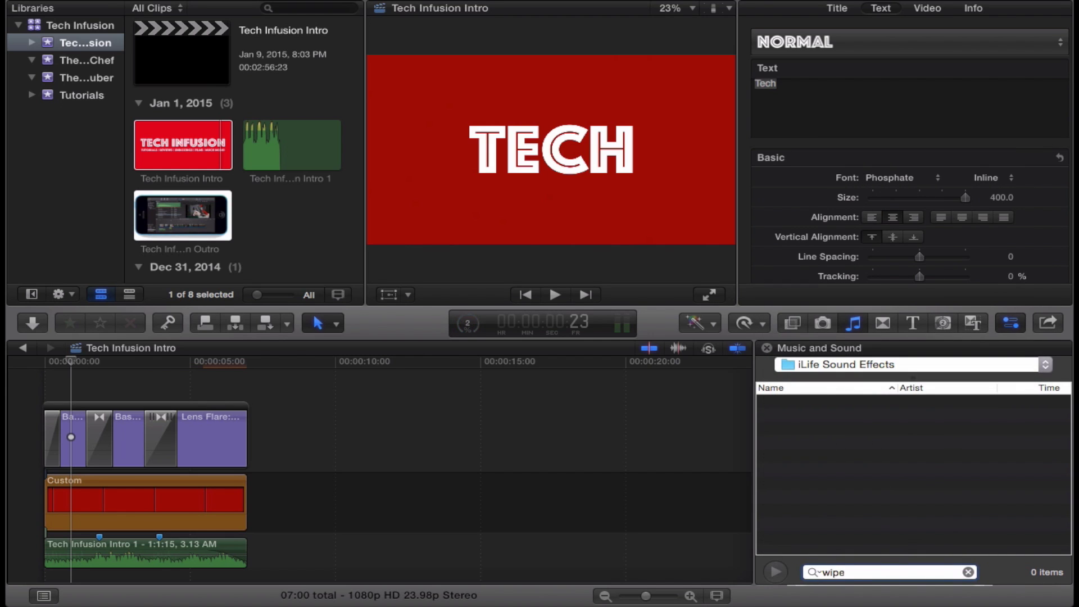
{"action": "key", "text": "super+a"}
{"action": "type", "text": "Change"}
{"action": "left_click", "coordinate": [862, 366]}
{"action": "left_click", "coordinate": [849, 135]}
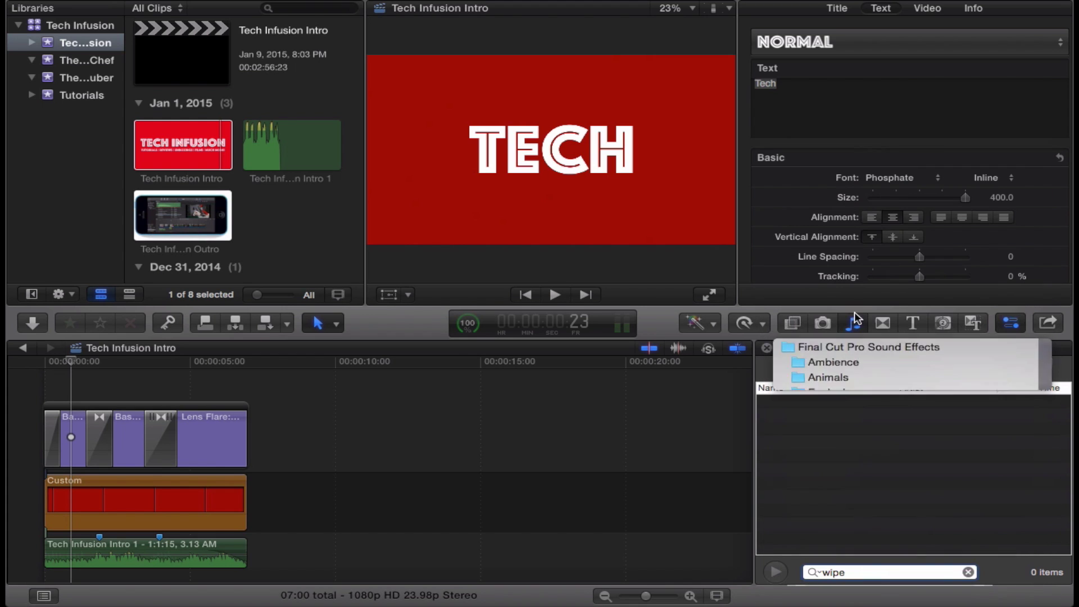
Place the Wipe 01 sound above the intro clips near the start.
{"action": "left_click", "coordinate": [818, 432]}
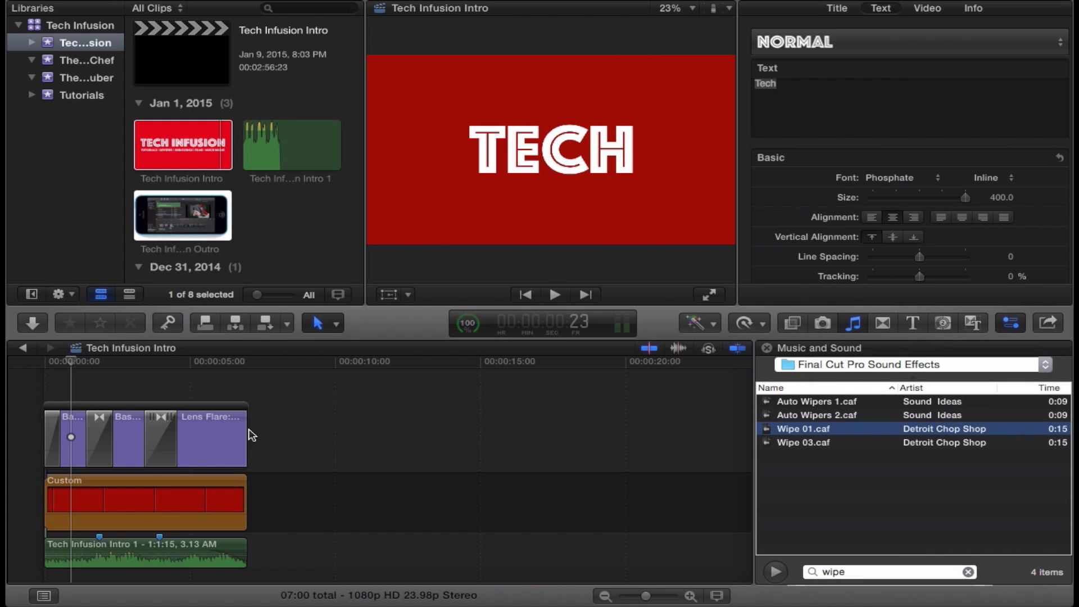
{"action": "key", "text": "shift+Up"}
{"action": "key", "text": "shift+Up"}
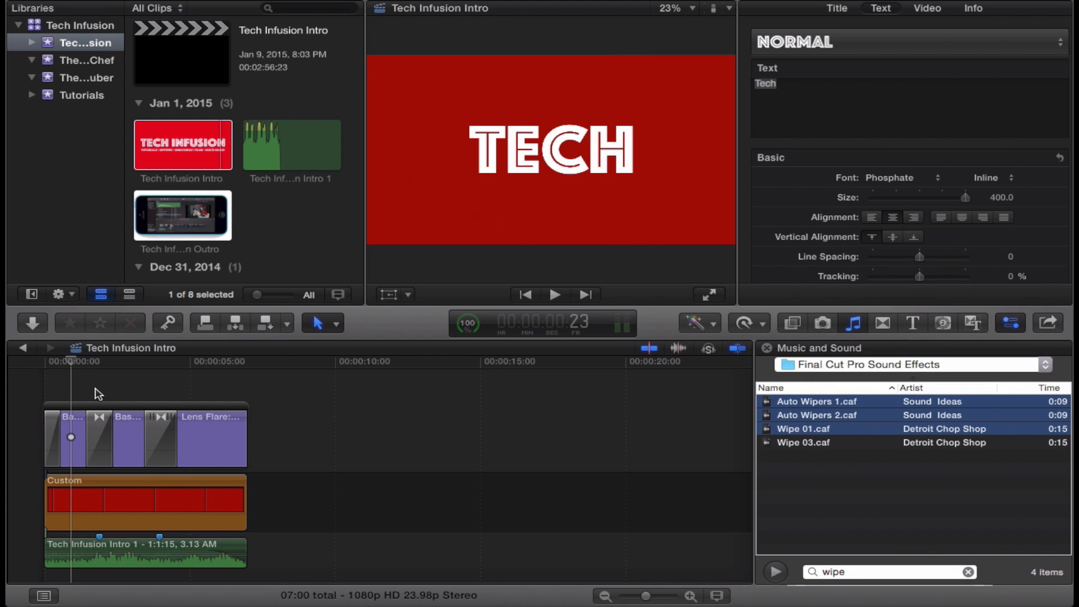
{"action": "left_click", "coordinate": [810, 450]}
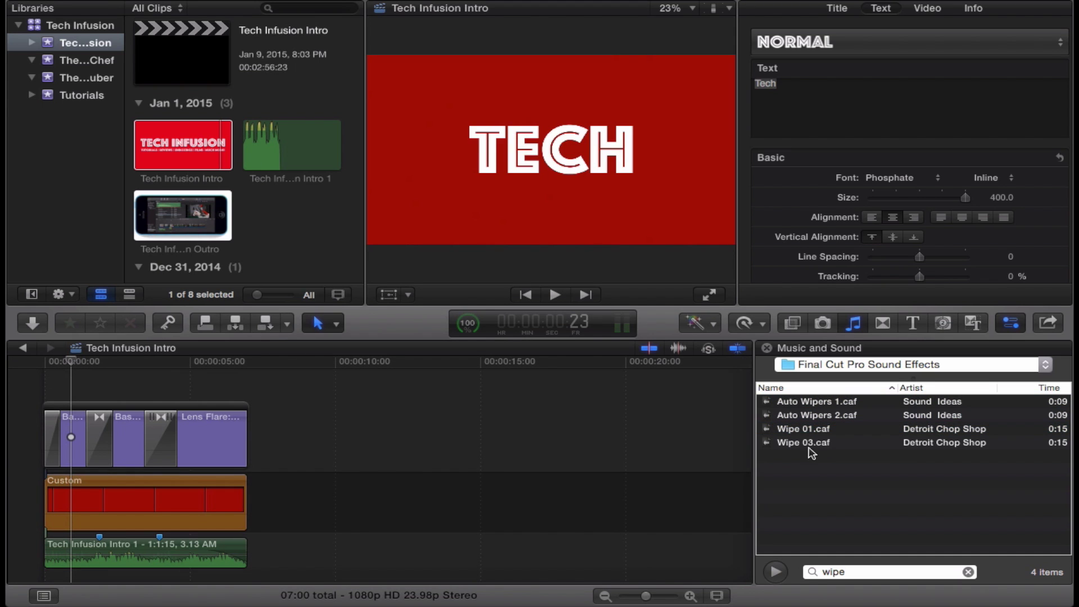
{"action": "left_click_drag", "start_coordinate": [816, 427], "coordinate": [68, 380]}
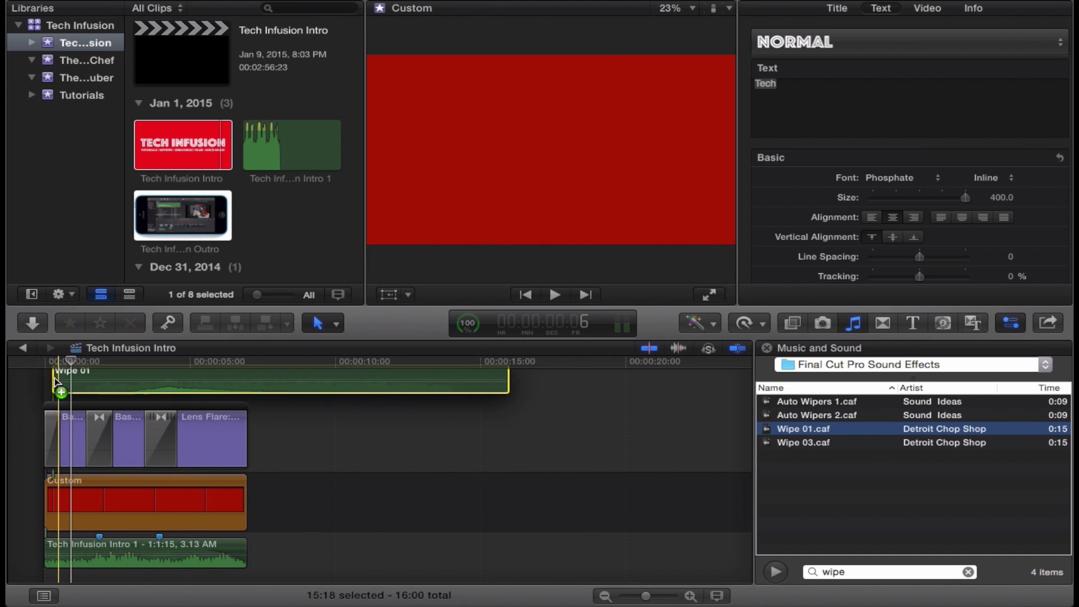
{"action": "left_click", "coordinate": [89, 369]}
{"action": "key", "text": "space"}
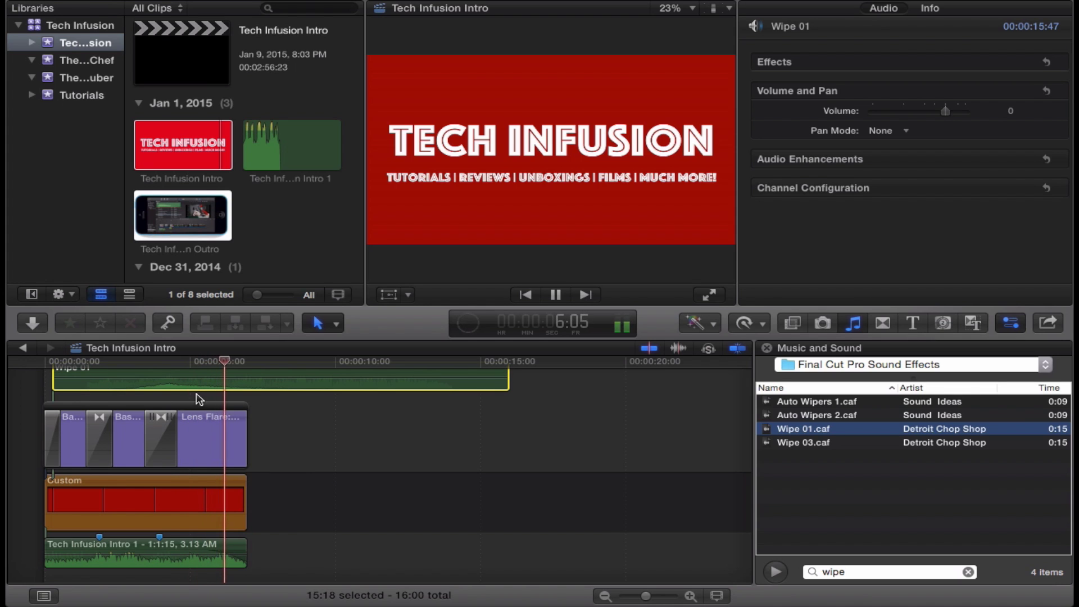
{"action": "key", "text": "space"}
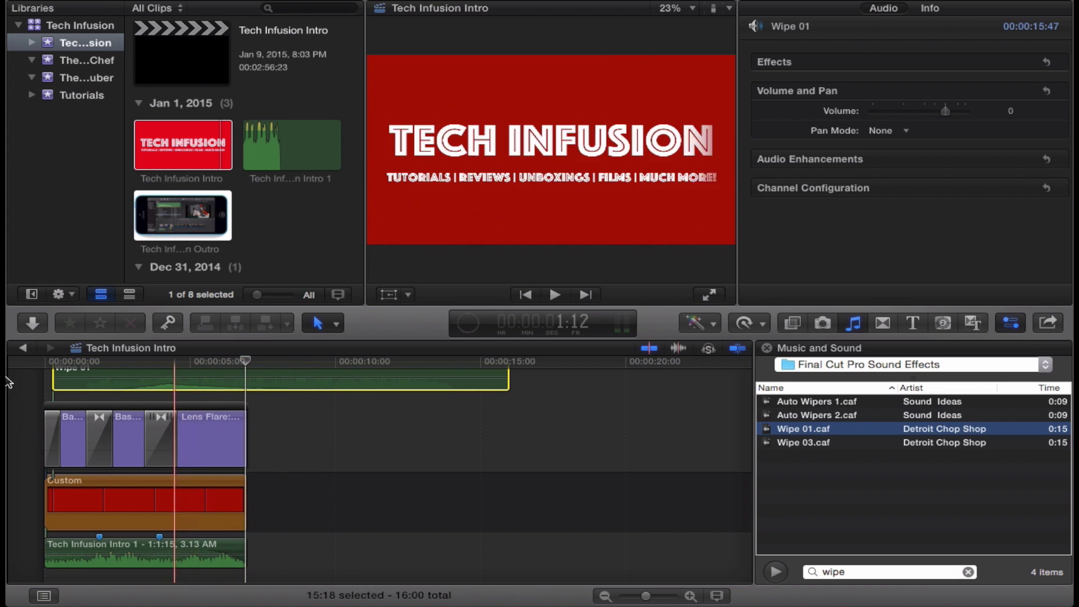
{"action": "key", "text": "Home"}
{"action": "key", "text": "space"}
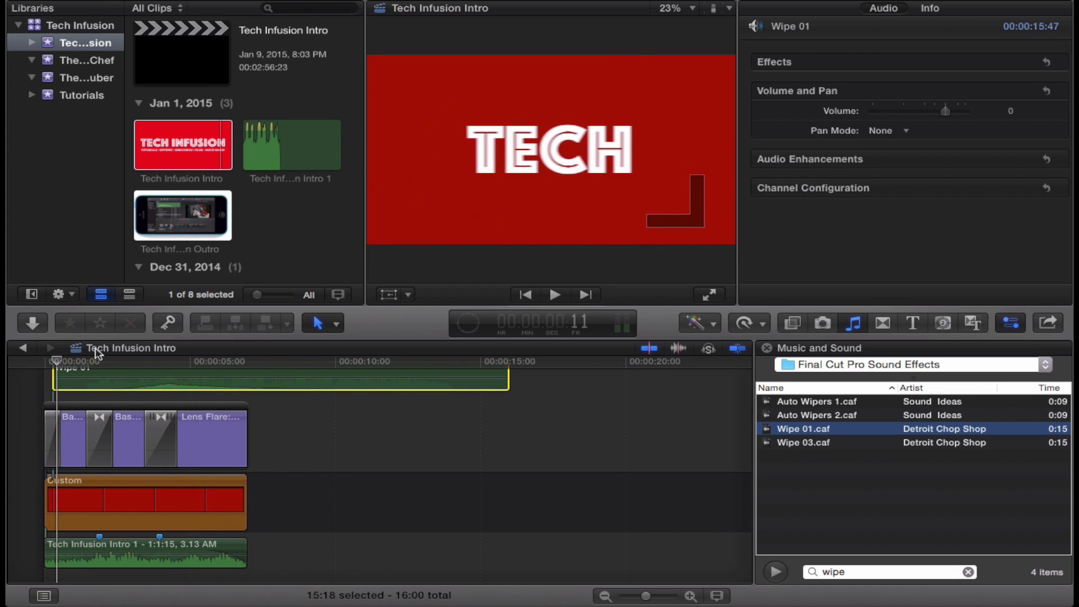
{"action": "scroll", "coordinate": [163, 437], "scroll_direction": "up", "scroll_amount": 3}
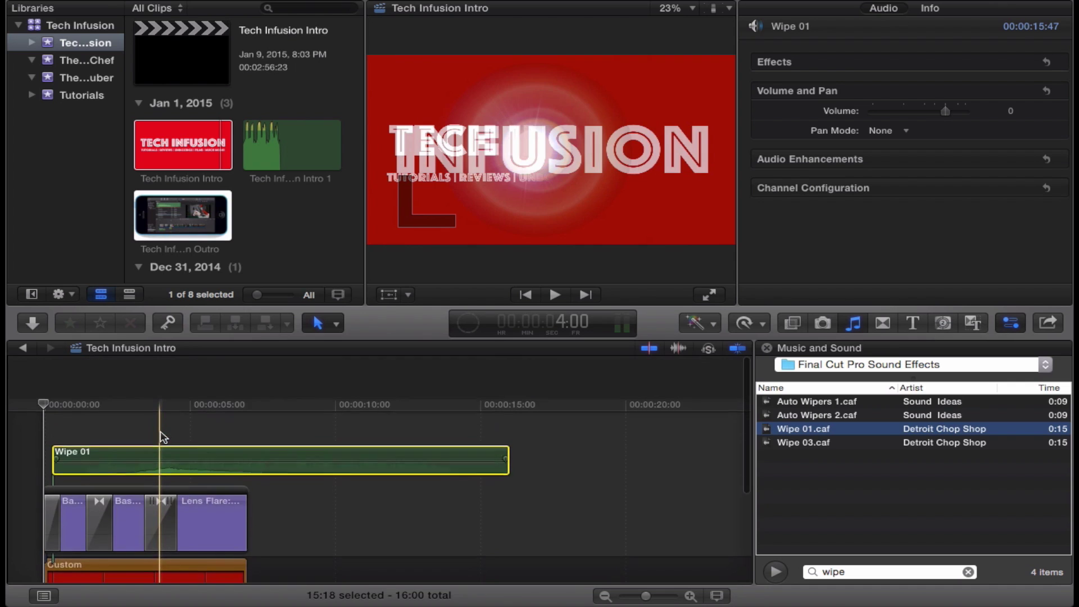
{"action": "scroll", "coordinate": [163, 438], "scroll_direction": "down", "scroll_amount": 3}
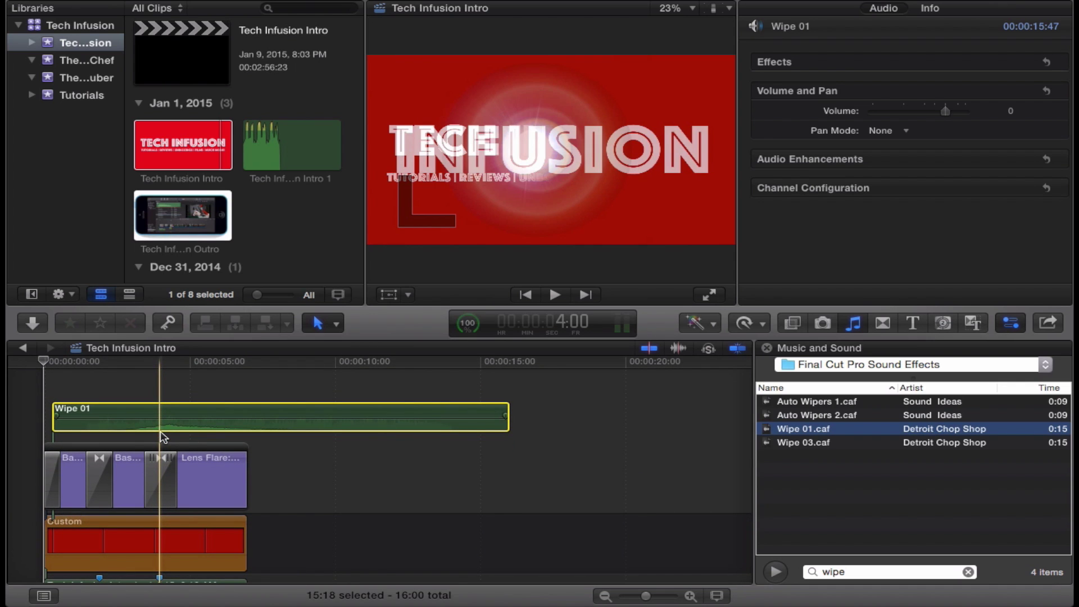
{"action": "scroll", "coordinate": [163, 437], "scroll_direction": "down", "scroll_amount": 3}
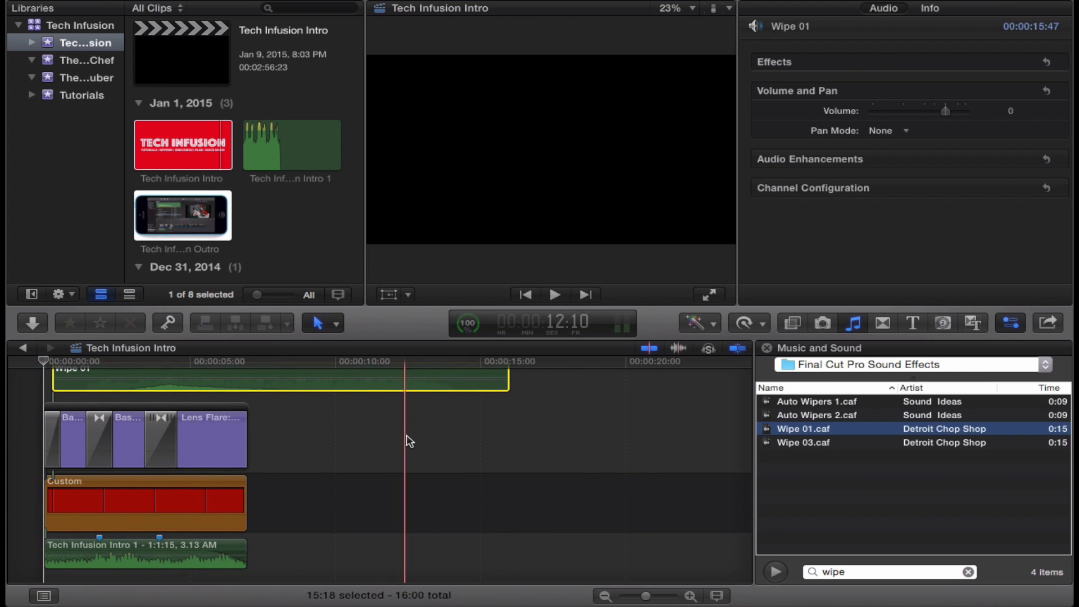
{"action": "scroll", "coordinate": [484, 400], "scroll_direction": "down", "scroll_amount": 2}
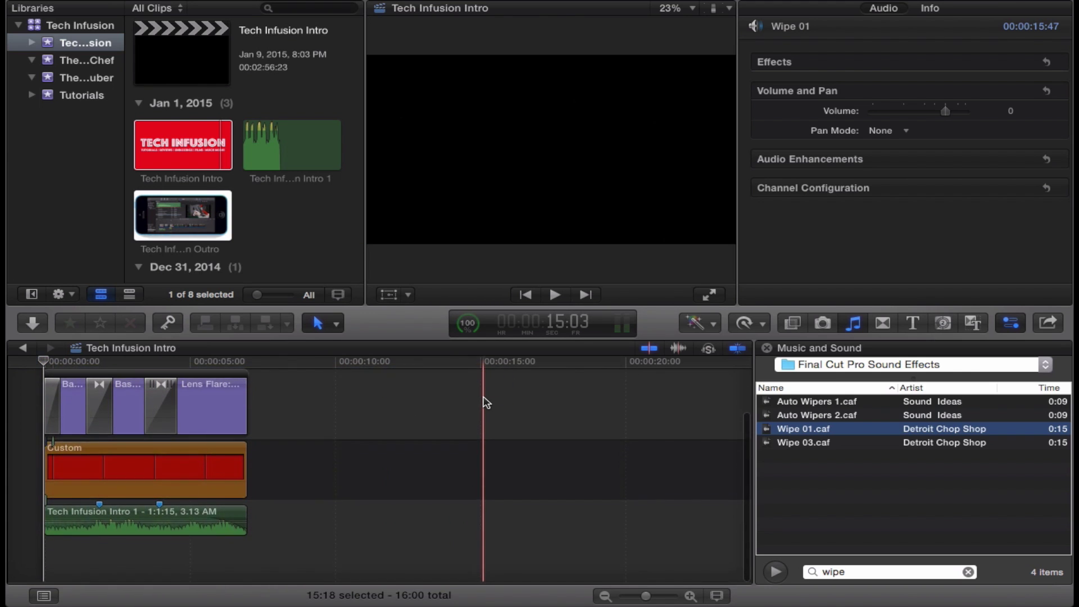
{"action": "scroll", "coordinate": [486, 404], "scroll_direction": "up", "scroll_amount": 4}
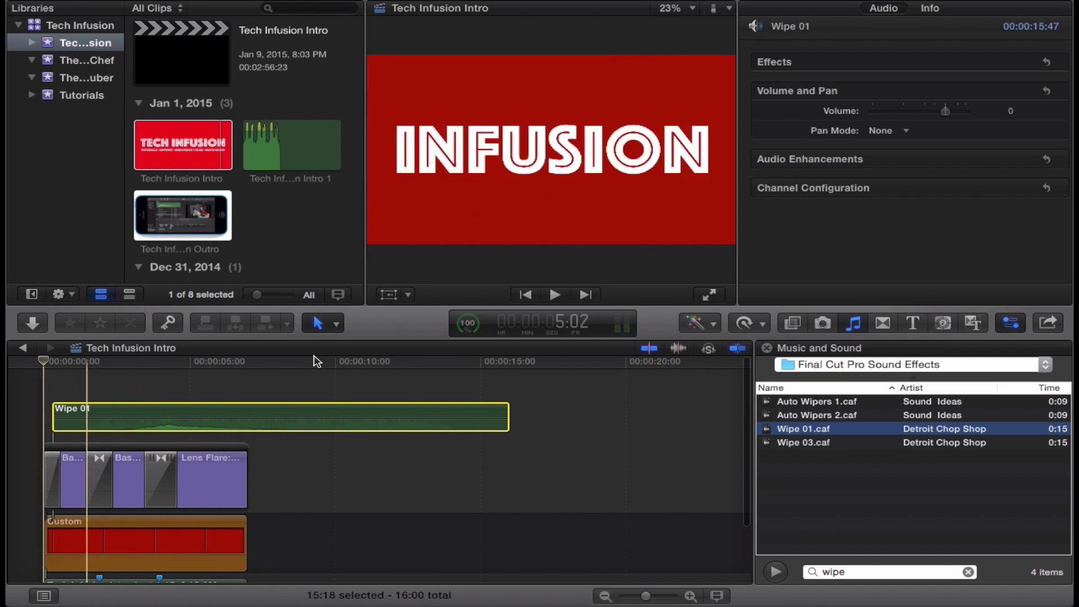
{"action": "left_click", "coordinate": [340, 362]}
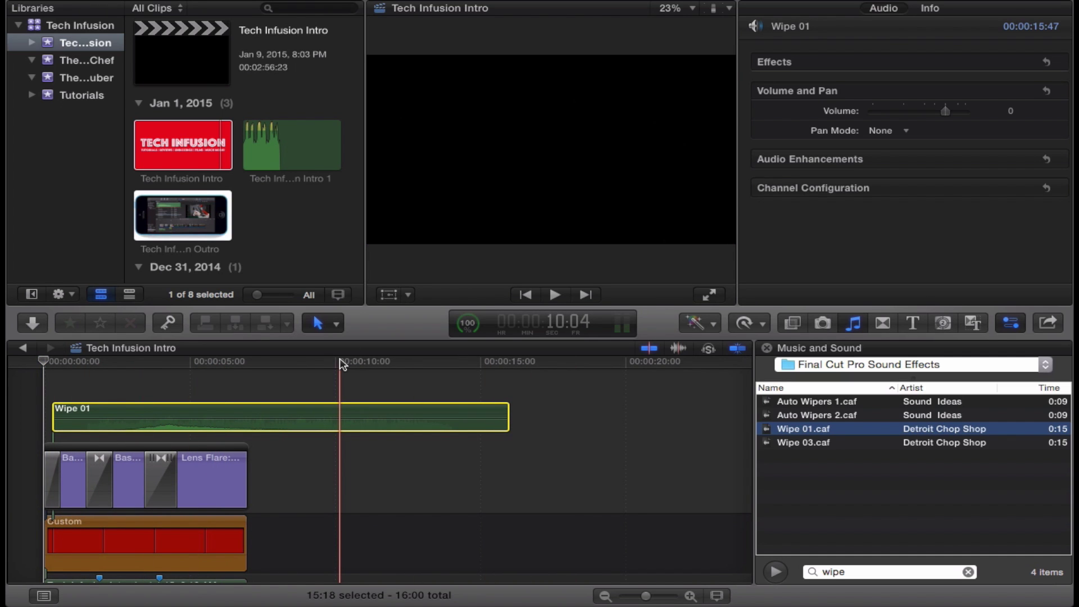
{"action": "left_click_drag", "start_coordinate": [343, 365], "coordinate": [84, 424]}
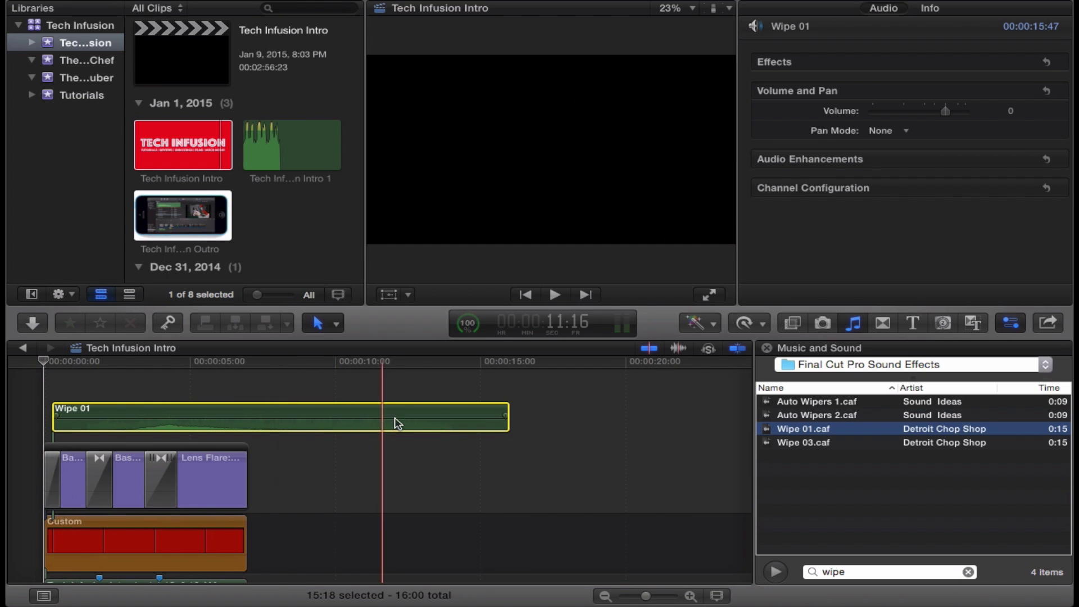
{"action": "left_click", "coordinate": [511, 413]}
{"action": "left_click", "coordinate": [511, 412]}
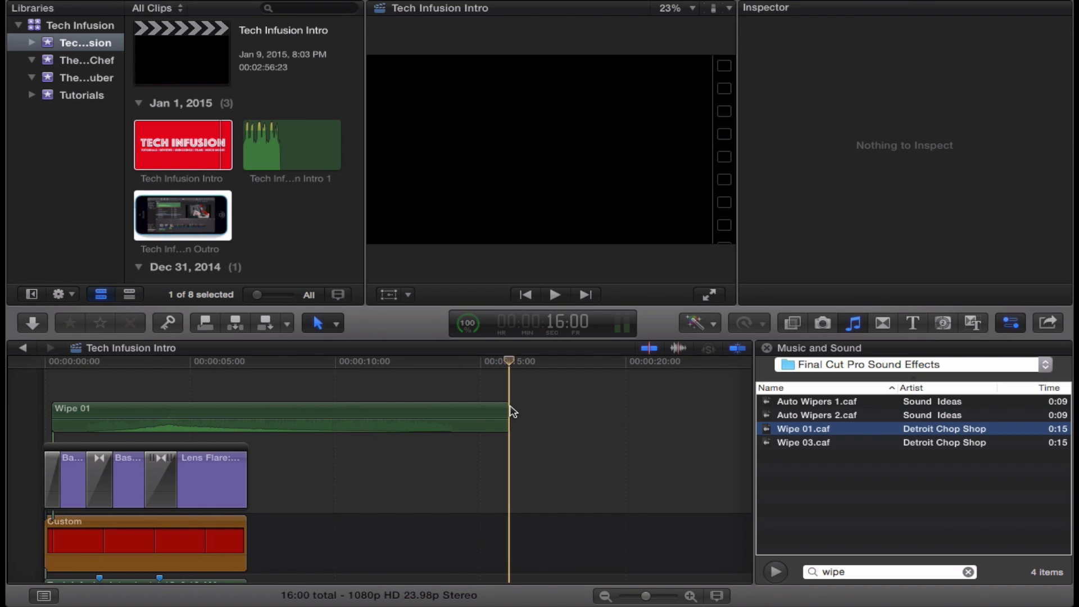
{"action": "key", "text": "super+z"}
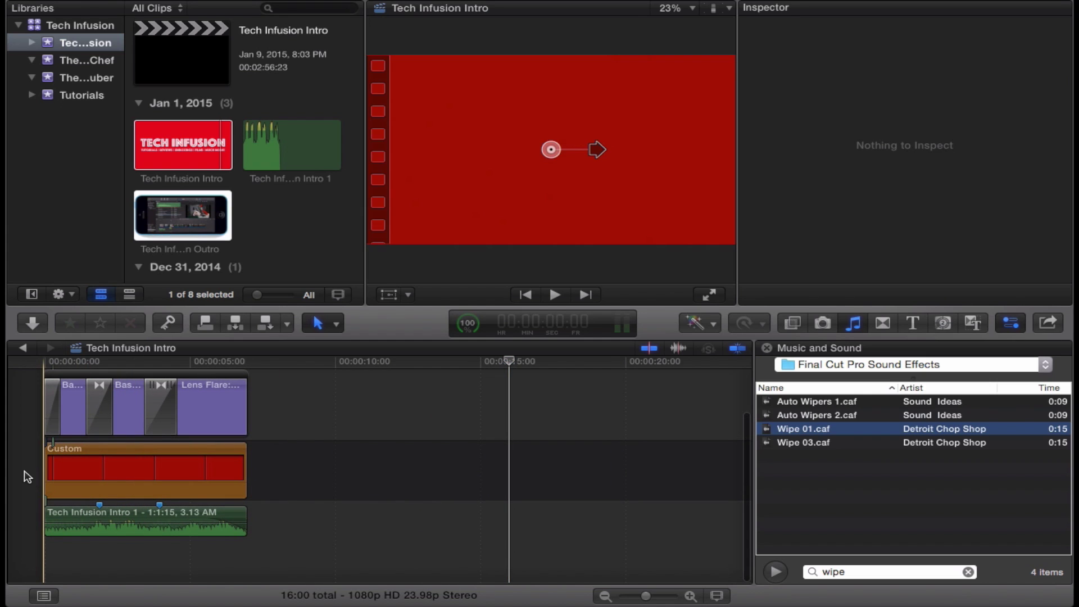
{"action": "key", "text": "Home"}
Play the intro from the start to review it with the Wipe 01 sound.
{"action": "key", "text": "space"}
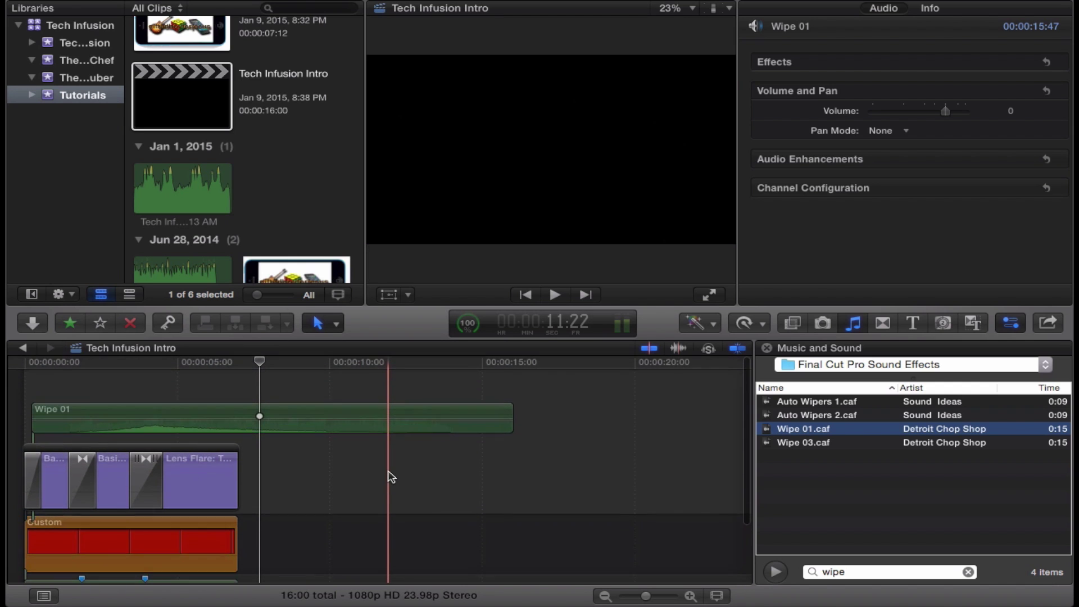
{"action": "scroll", "coordinate": [392, 477], "scroll_direction": "down", "scroll_amount": 3}
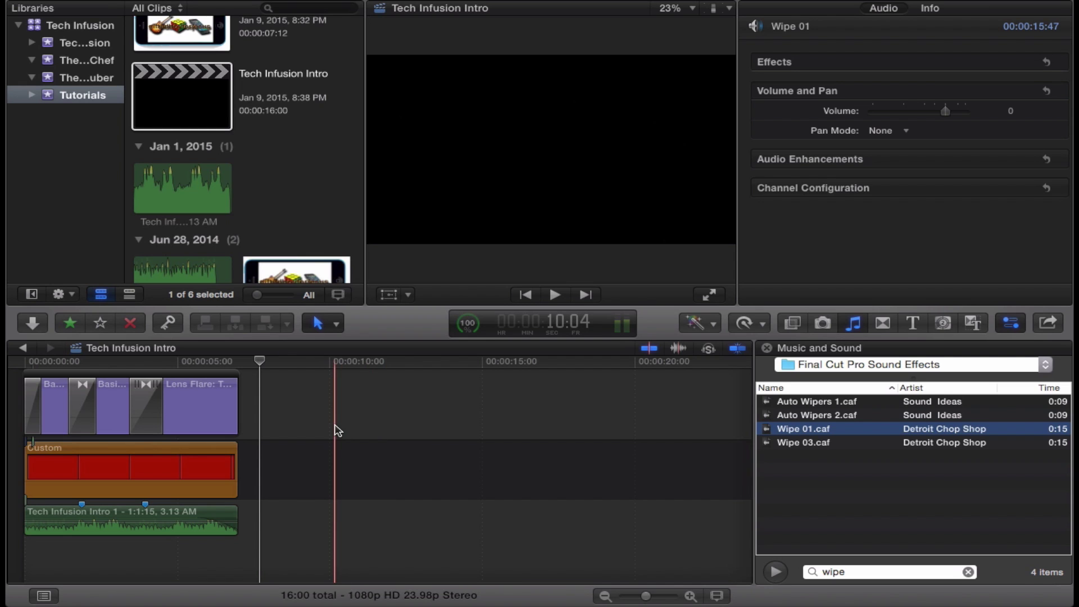
{"action": "scroll", "coordinate": [338, 430], "scroll_direction": "up", "scroll_amount": 3}
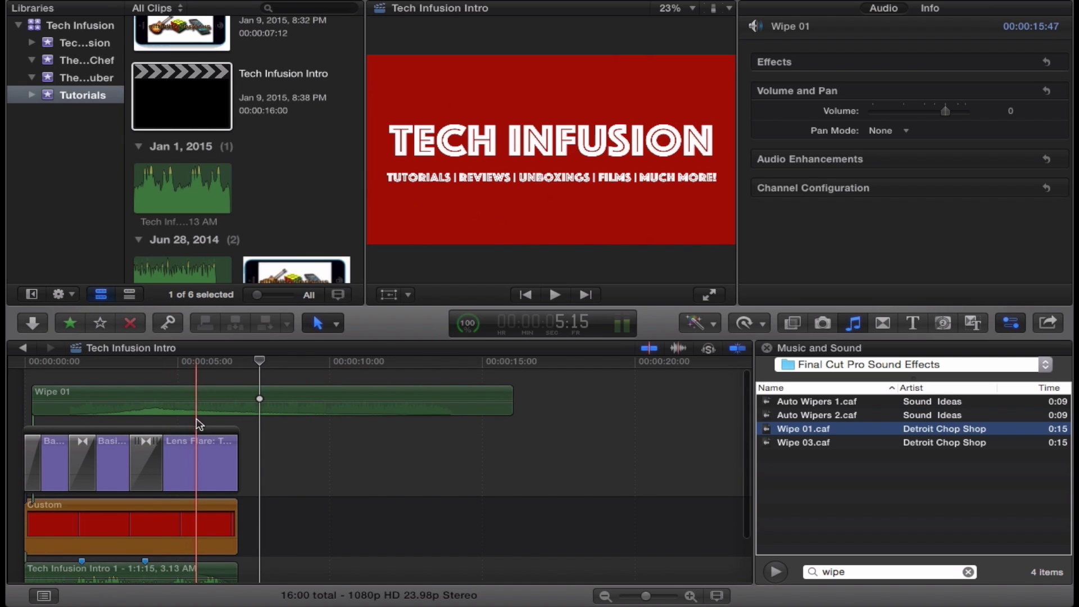
{"action": "left_click", "coordinate": [195, 434]}
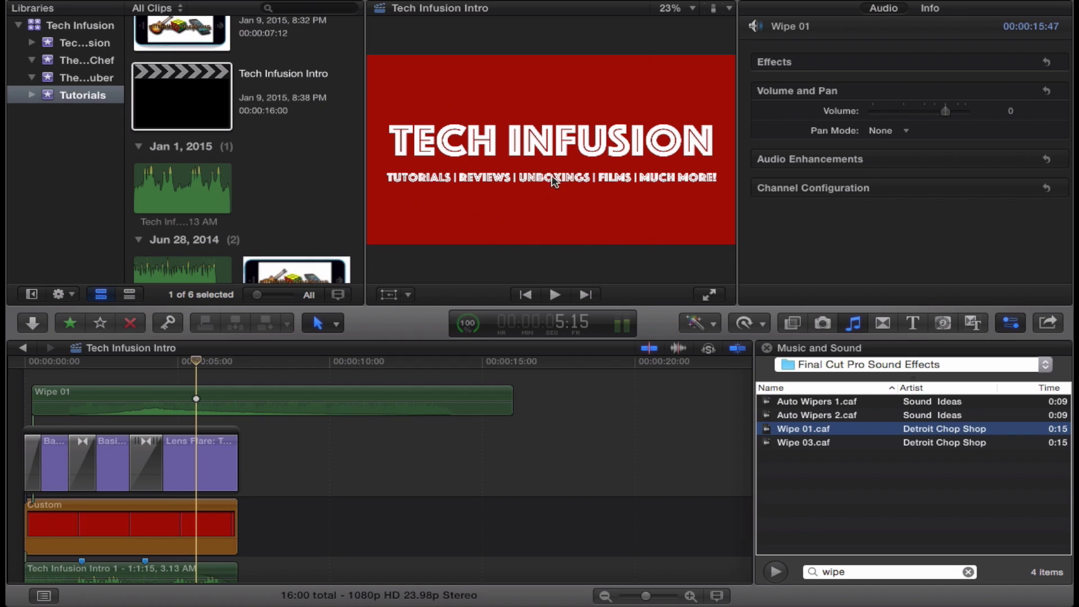